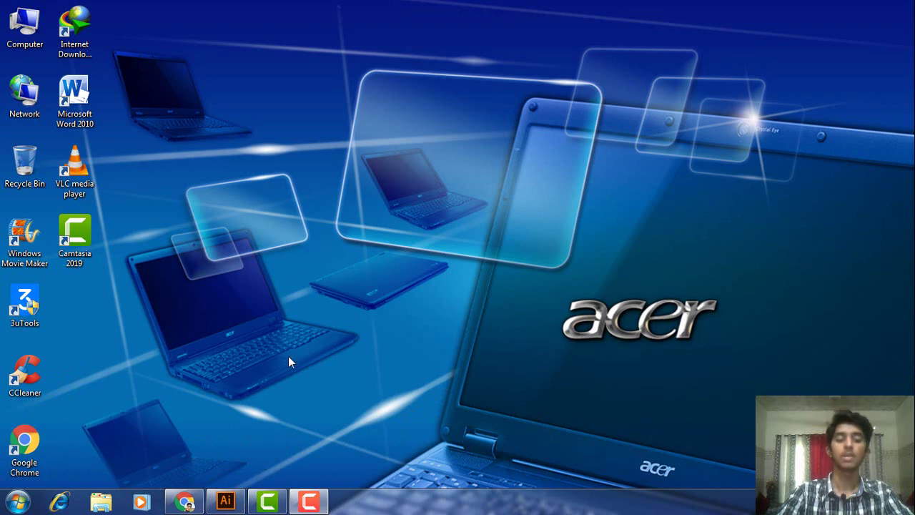
- Restore the Illustrator window and browse the home screen's recent files, back to the top
left_click(225, 501)
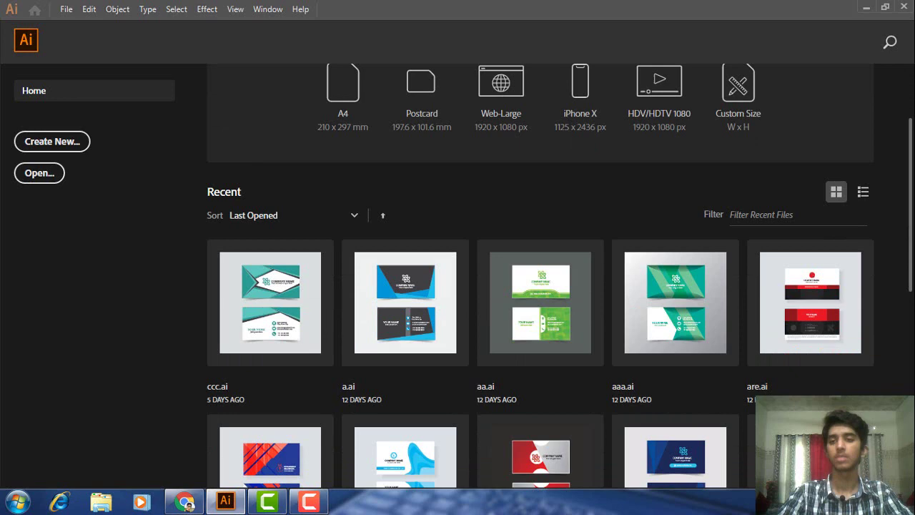
mouse_move(912, 92)
left_mouse_down()
mouse_move(911, 136)
mouse_move(912, 57)
left_mouse_up()
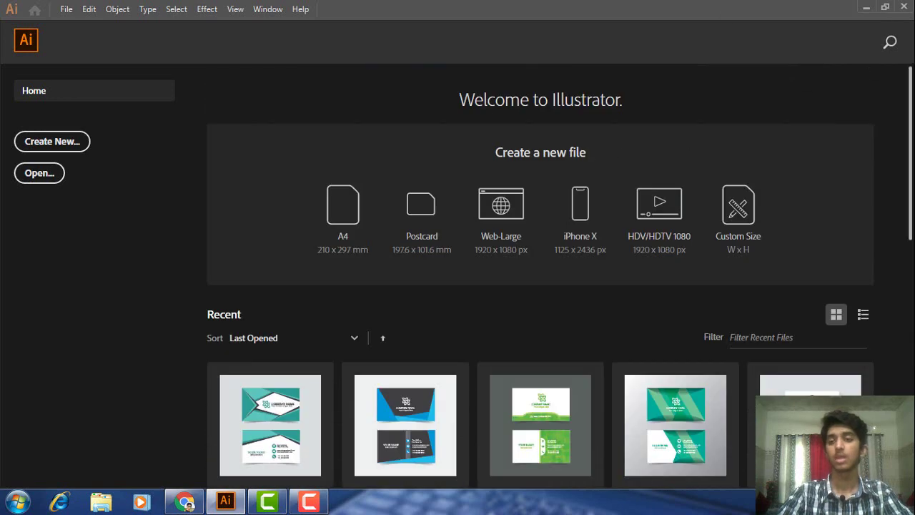
scroll(905, 172, "down", 1)
scroll(904, 173, "down", 7)
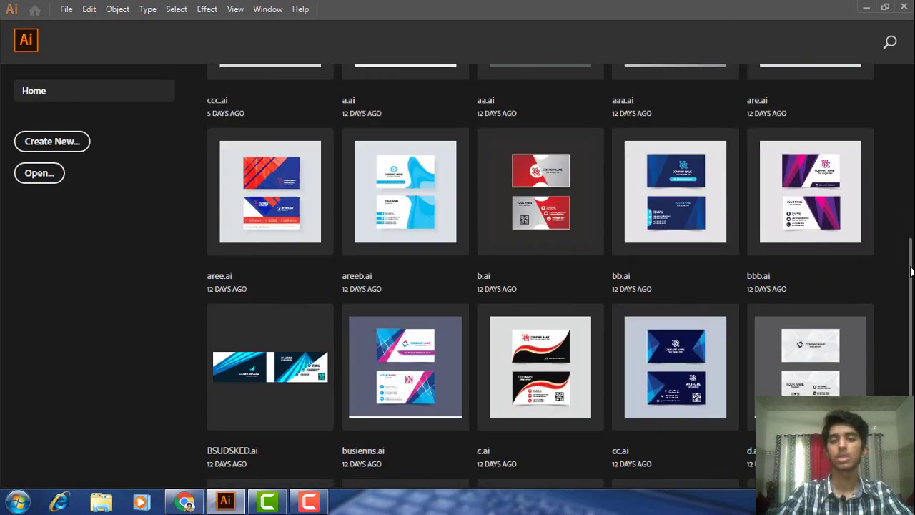
scroll(905, 172, "down", 2)
scroll(904, 172, "up", 10)
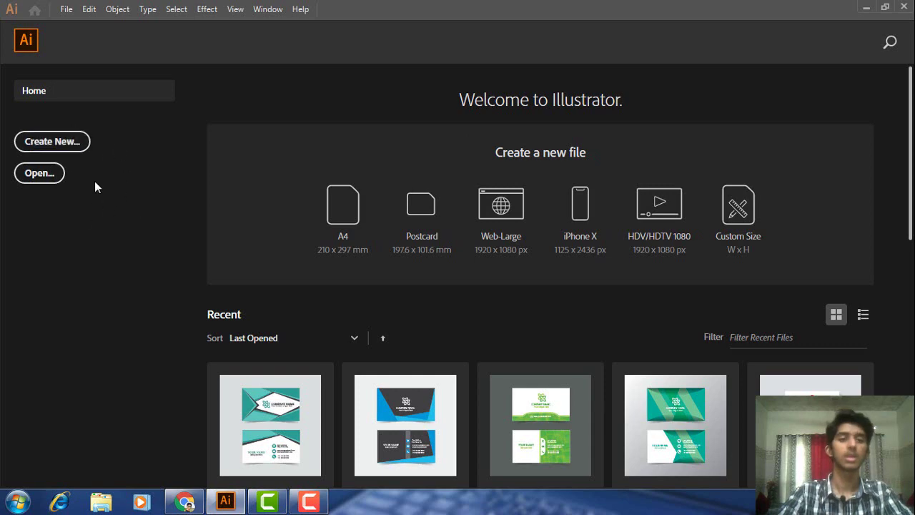
- Start a 1280 × 720 px document, reviewing name, artboards and pixel units, then More Settings
left_click(56, 155)
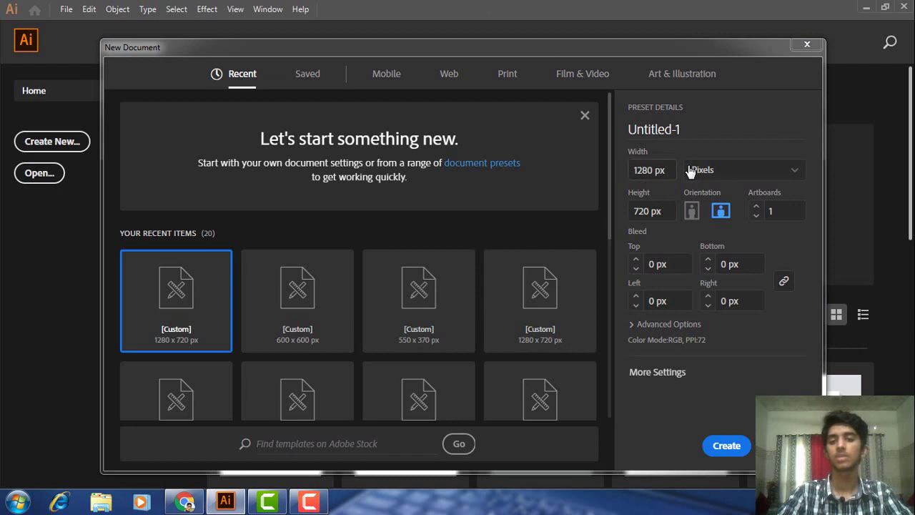
left_click(772, 212)
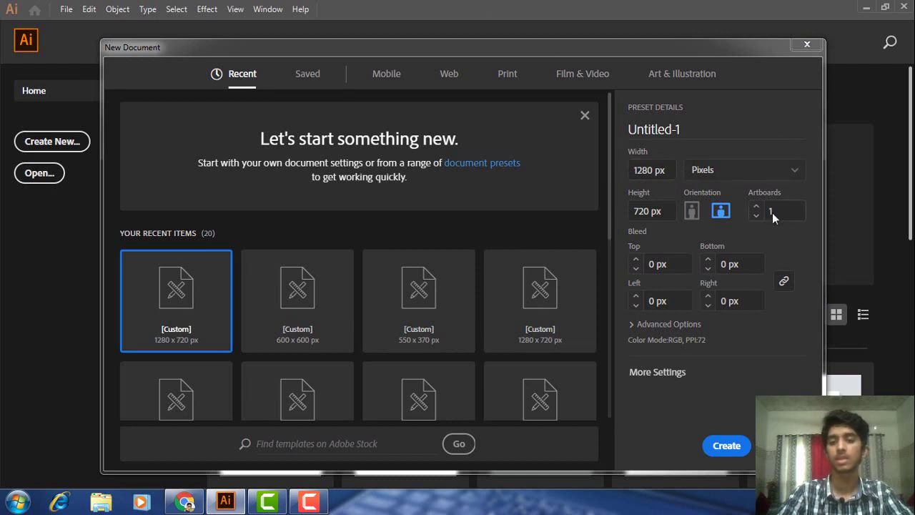
left_click(704, 126)
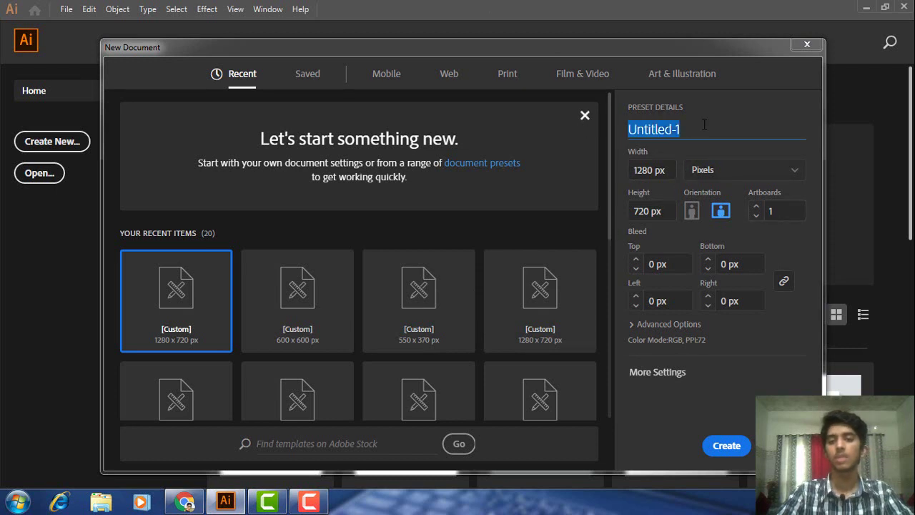
left_click(729, 172)
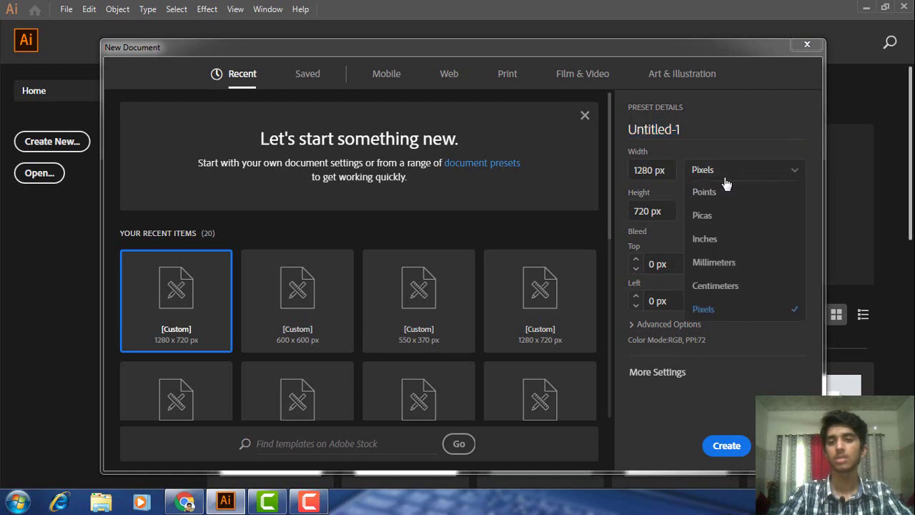
left_click(721, 354)
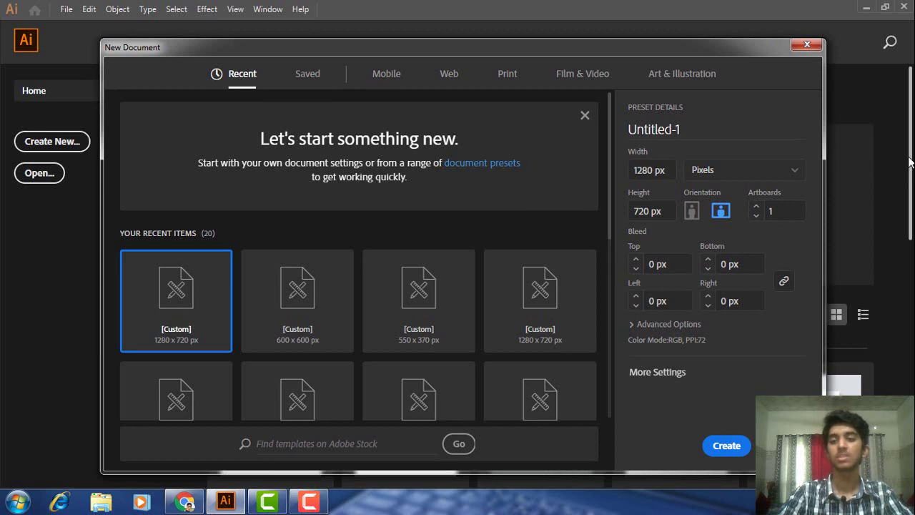
left_click(666, 371)
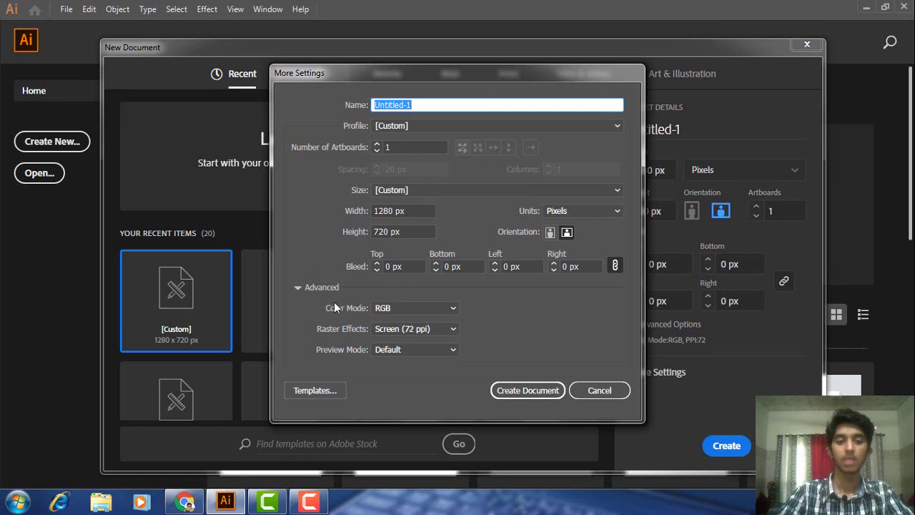
- Keep RGB colour mode and pixel units, then create the 1280 × 720 px Untitled-1 document
left_click(430, 311)
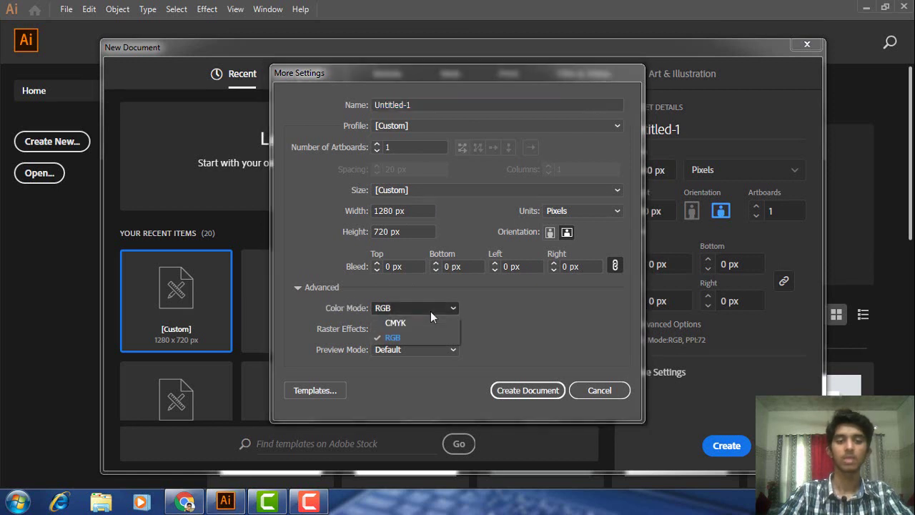
left_click(522, 333)
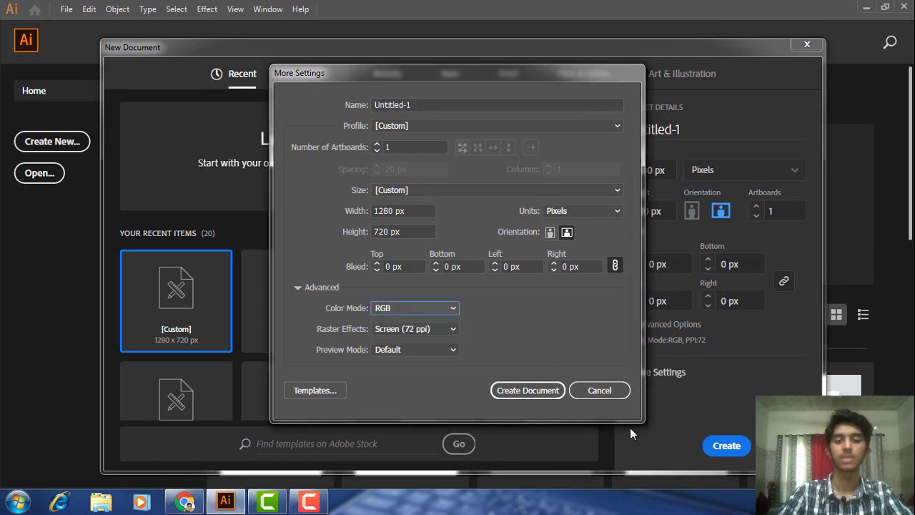
left_click(602, 394)
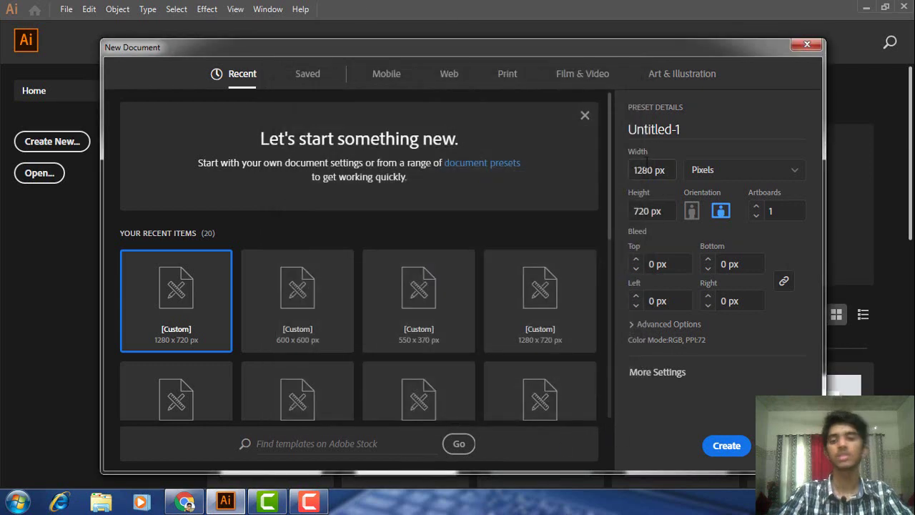
left_click(715, 172)
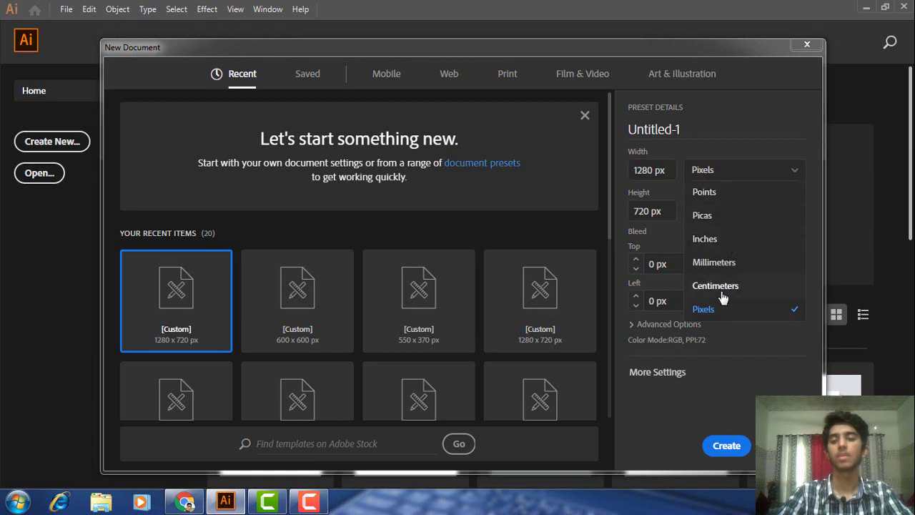
left_click(724, 370)
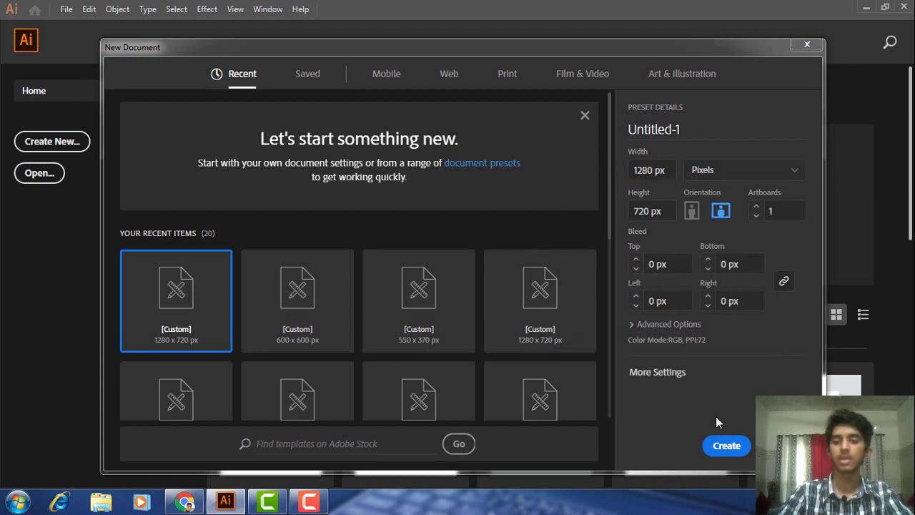
left_click(726, 445)
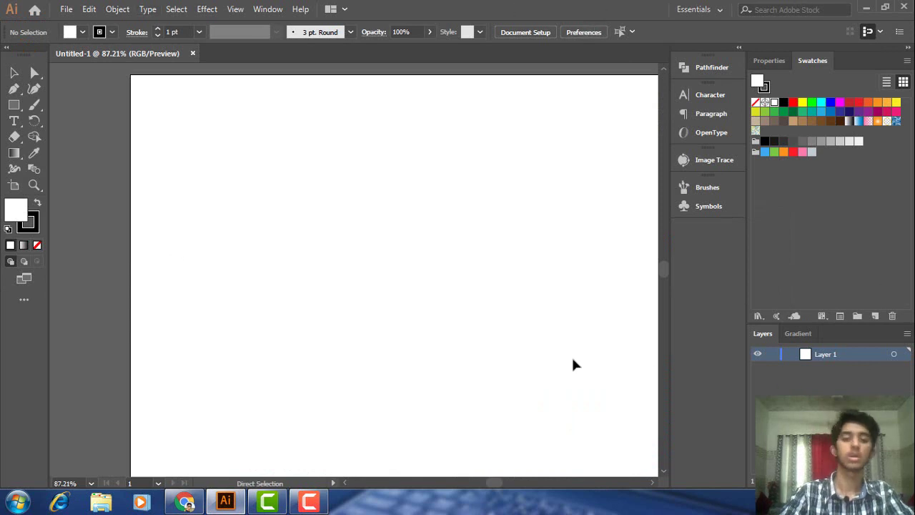
- Zoom out and pan to show the whole empty artboard, then test a marquee selection
key("ctrl+minus")
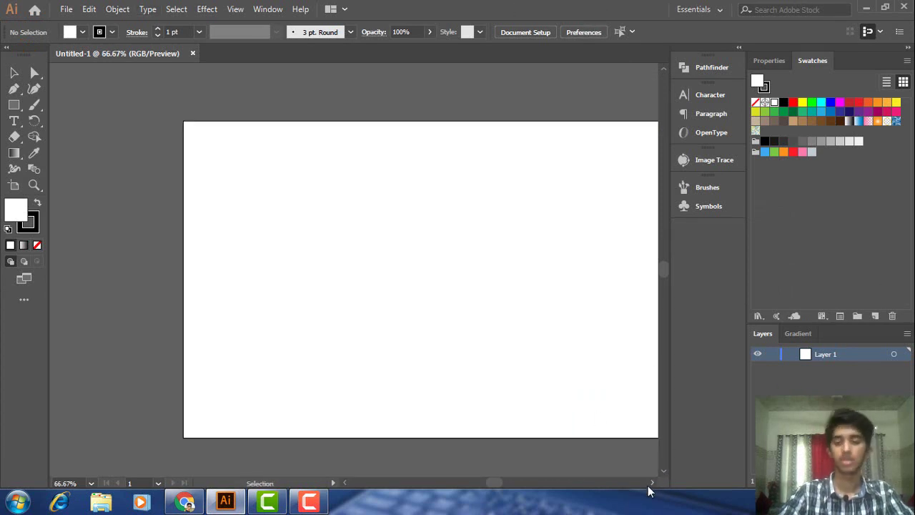
left_click(651, 484)
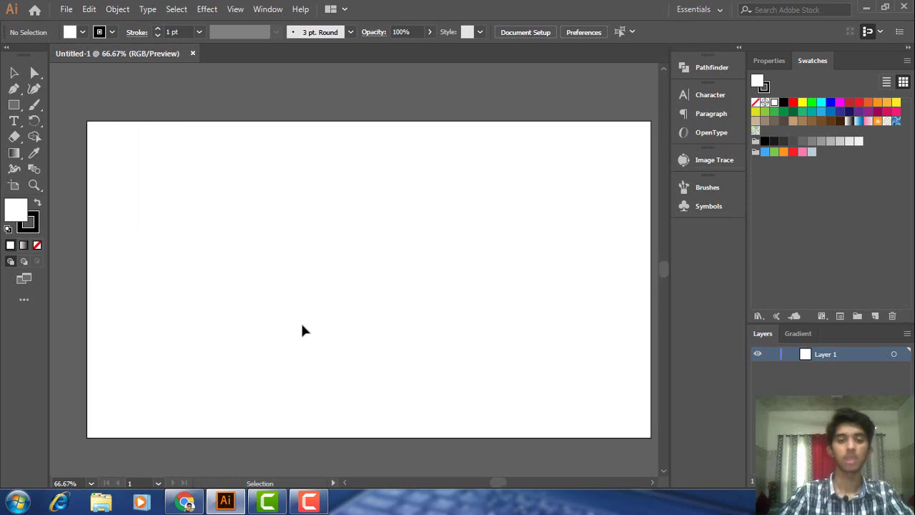
left_click(652, 482)
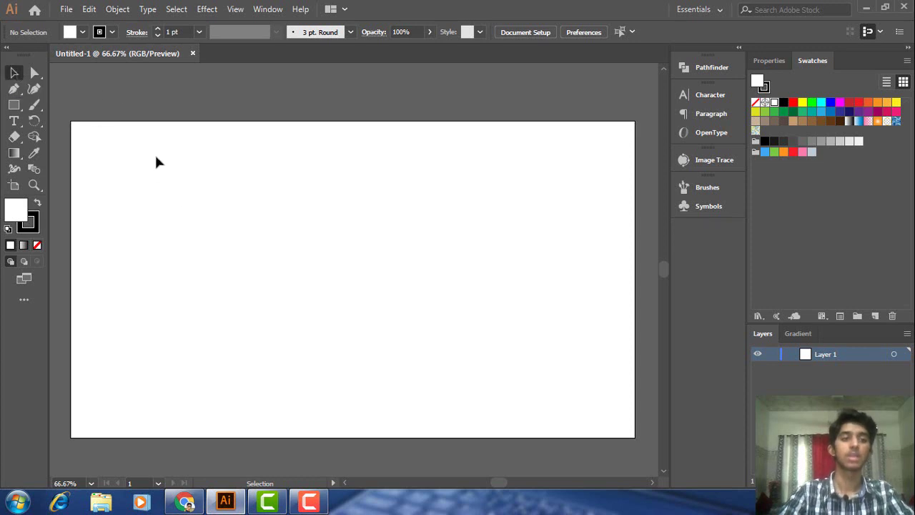
mouse_move(99, 87)
left_mouse_down()
mouse_move(306, 244)
mouse_move(461, 264)
left_mouse_up()
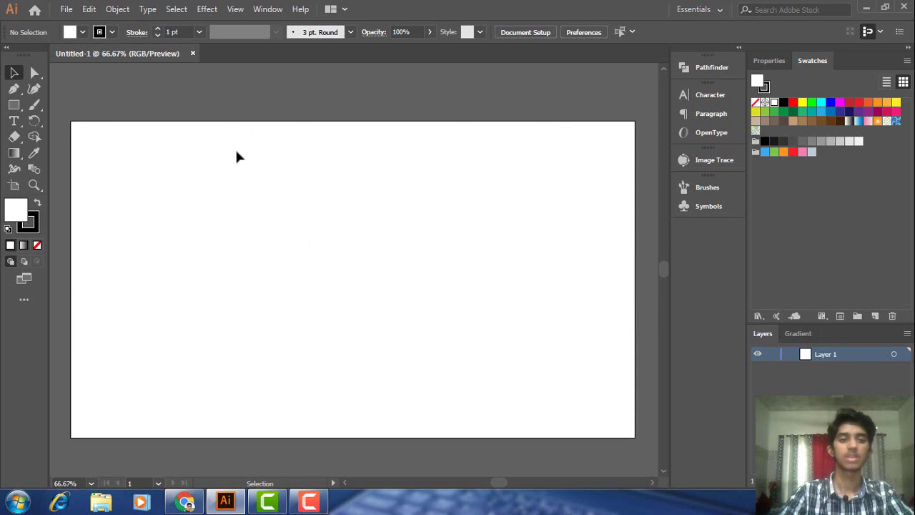
- Draw a wide rectangle near the artboard top and fill it dark green
left_click(10, 110)
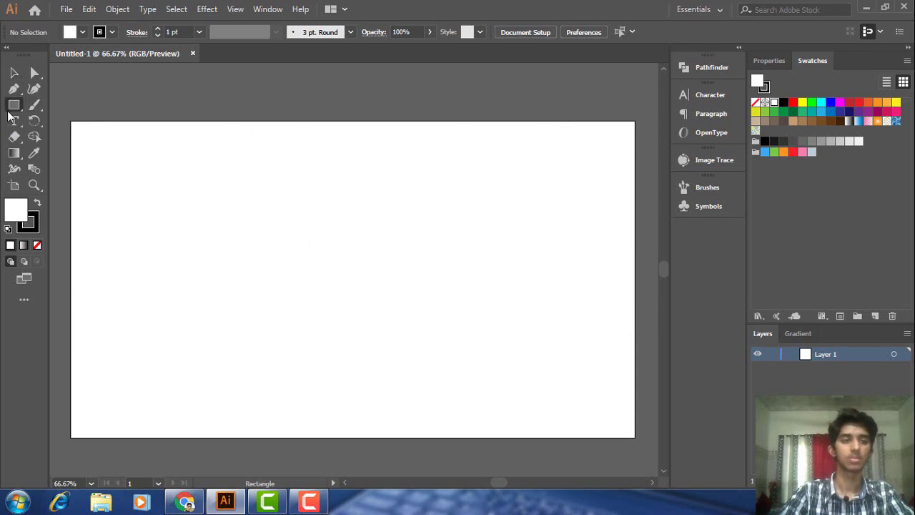
left_click_drag(190, 140, 474, 279)
left_click(14, 73)
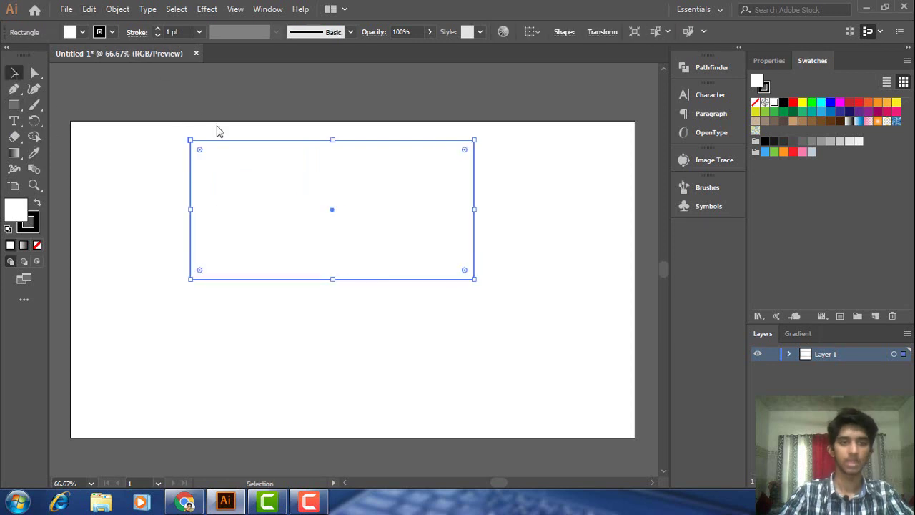
left_click(83, 32)
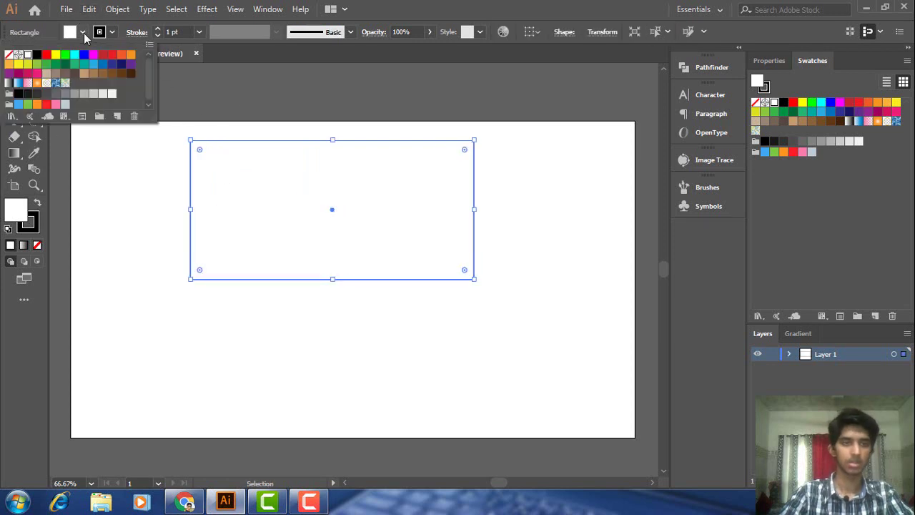
left_click(46, 55)
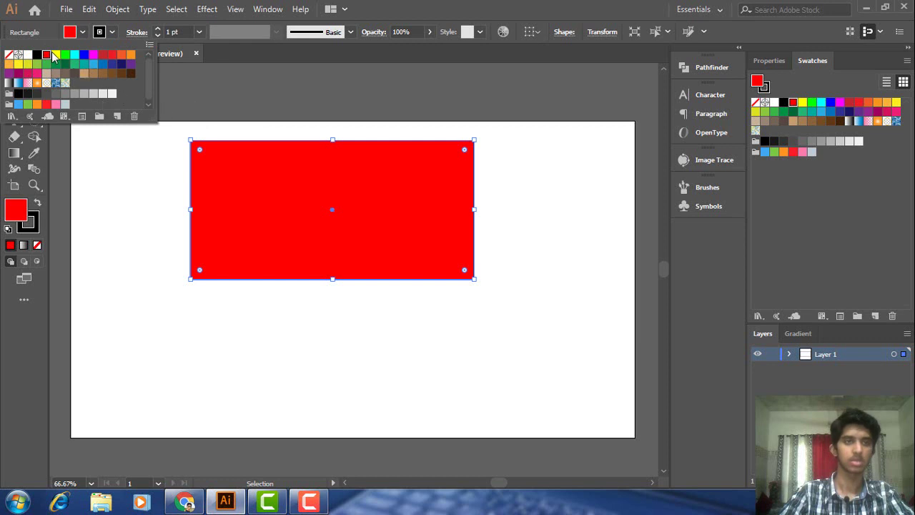
left_click(46, 64)
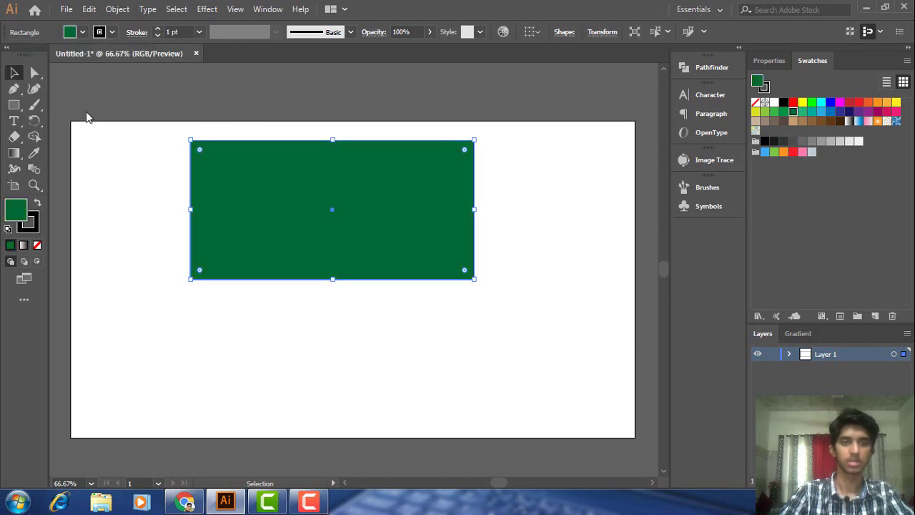
left_click(86, 116)
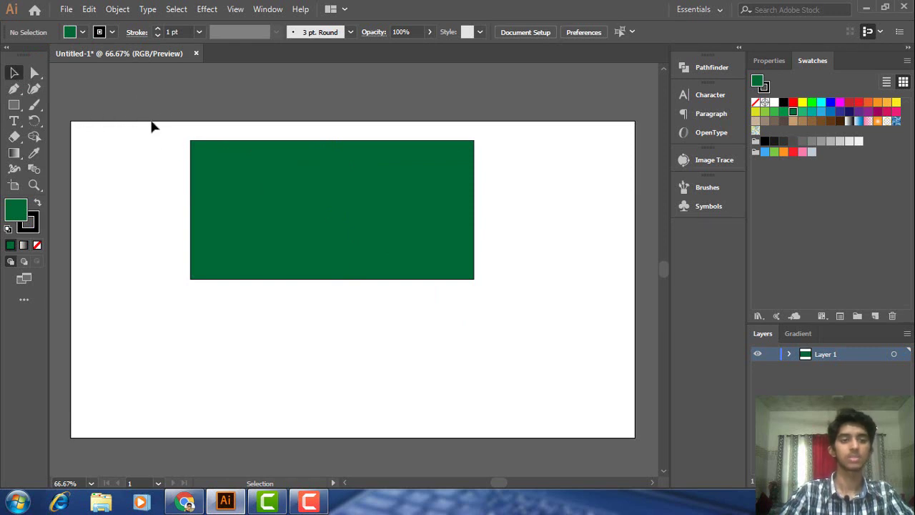
- Move the green rectangle lower and to the right, toward the centre
left_click_drag(151, 123, 571, 368)
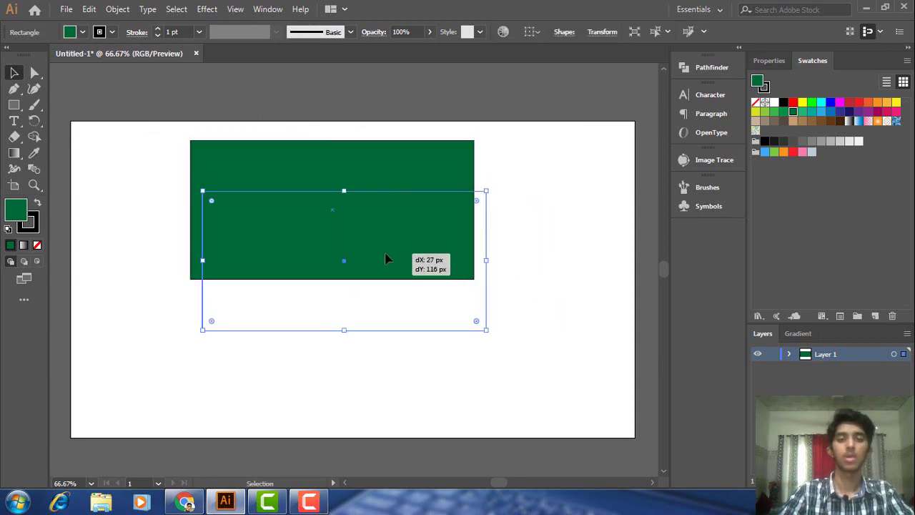
left_click_drag(350, 209, 364, 261)
left_click(154, 119)
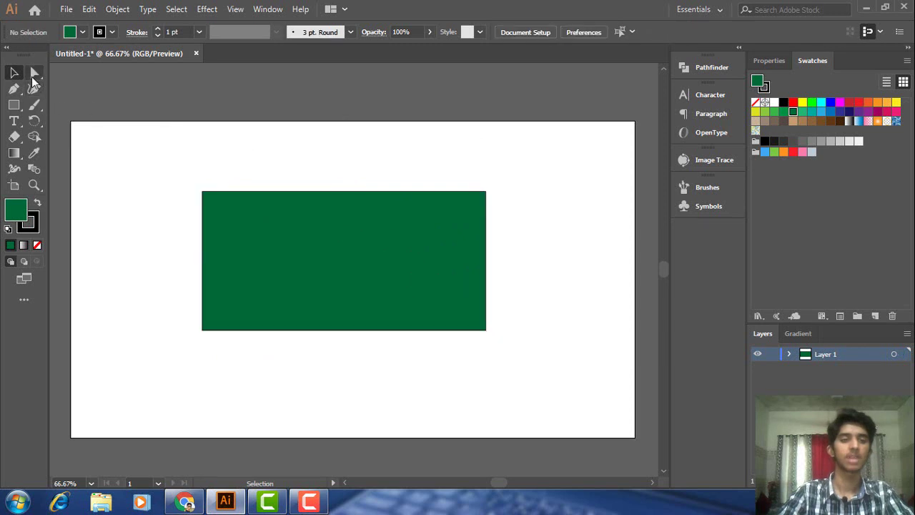
left_click(32, 77)
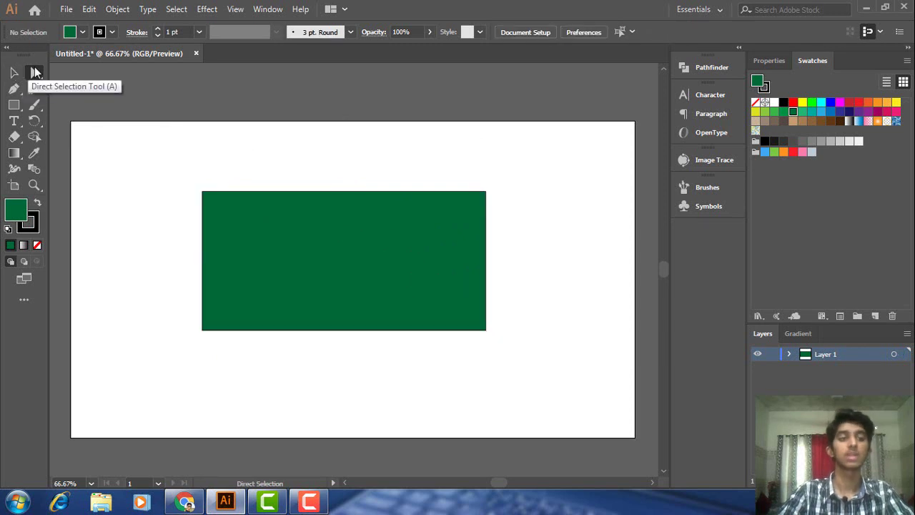
- Drag the rectangle's top-right corner anchor inward to start reshaping it
left_click(255, 265)
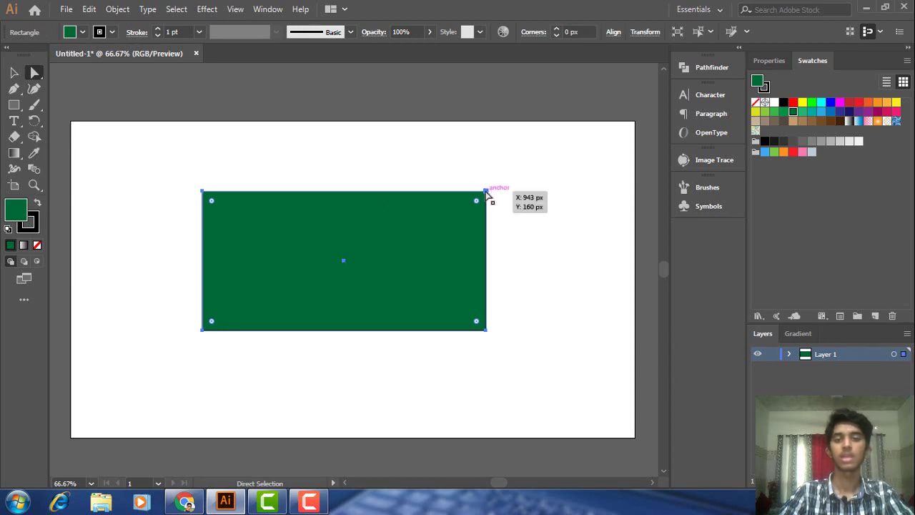
left_click(487, 192)
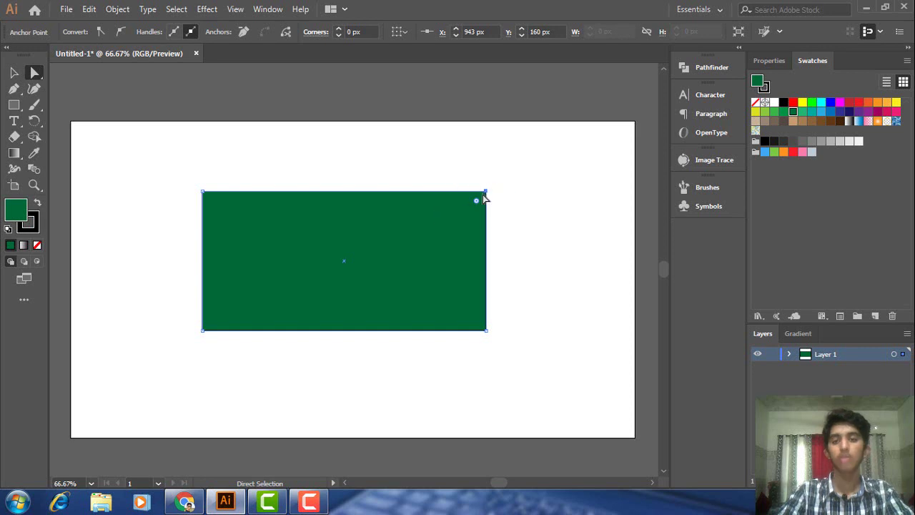
mouse_move(486, 192)
left_mouse_down()
mouse_move(454, 125)
mouse_move(528, 123)
mouse_move(570, 332)
mouse_move(248, 299)
left_mouse_up()
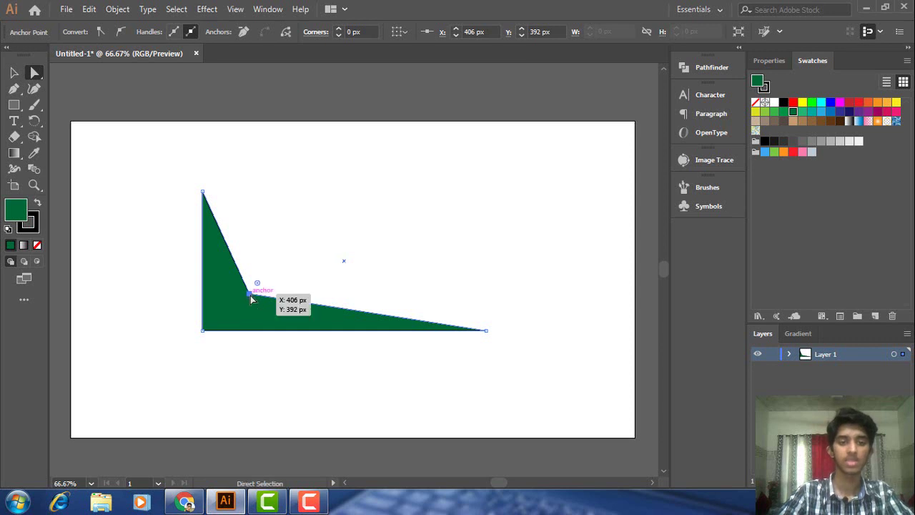
mouse_move(249, 297)
left_mouse_down()
mouse_move(519, 167)
mouse_move(487, 174)
mouse_move(295, 161)
mouse_move(399, 316)
left_mouse_up()
left_click(664, 471)
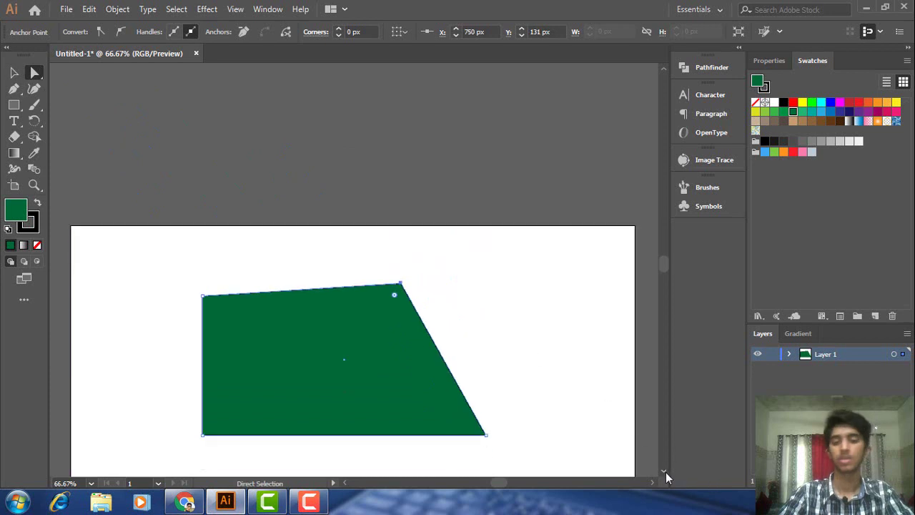
- Slide the top-left corner right to finish the trapezoid, then delete the shape
left_click(239, 215)
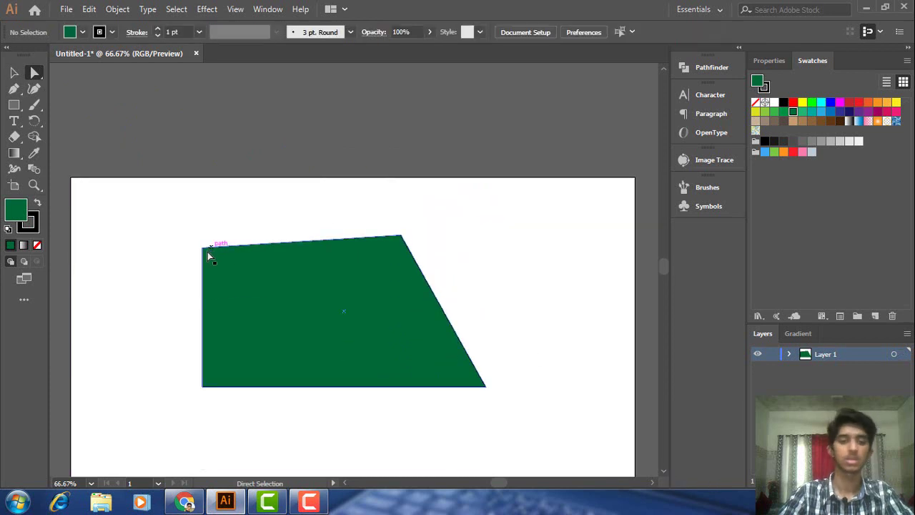
left_click(206, 251)
left_click_drag(205, 248, 307, 242)
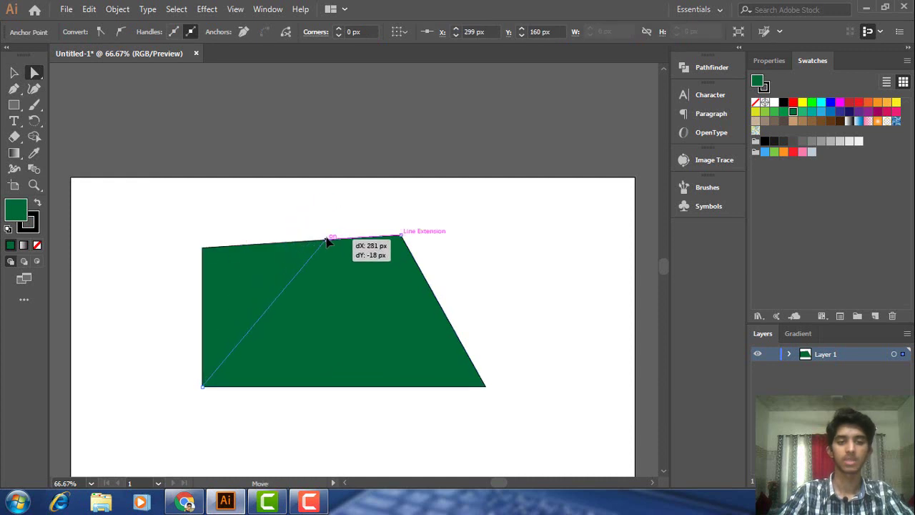
left_click_drag(307, 242, 331, 235)
left_click(157, 225)
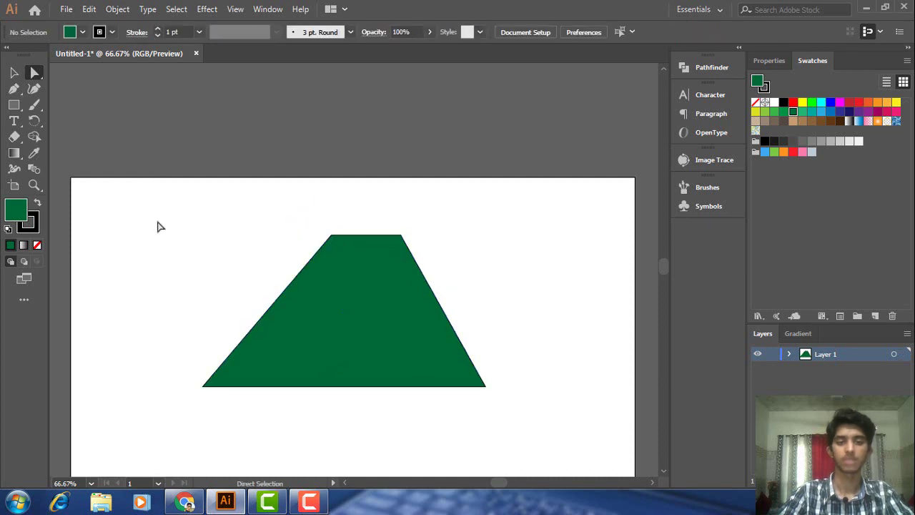
left_click(15, 71)
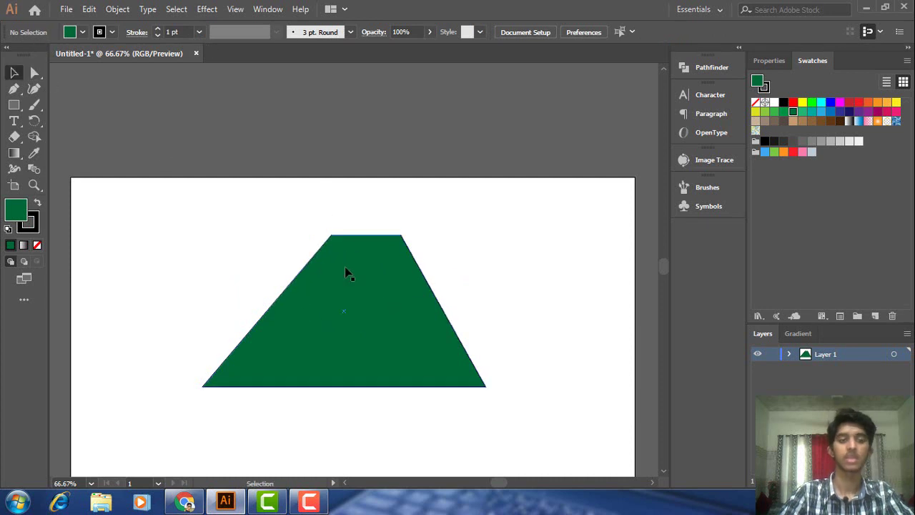
left_click(331, 315)
key("Delete")
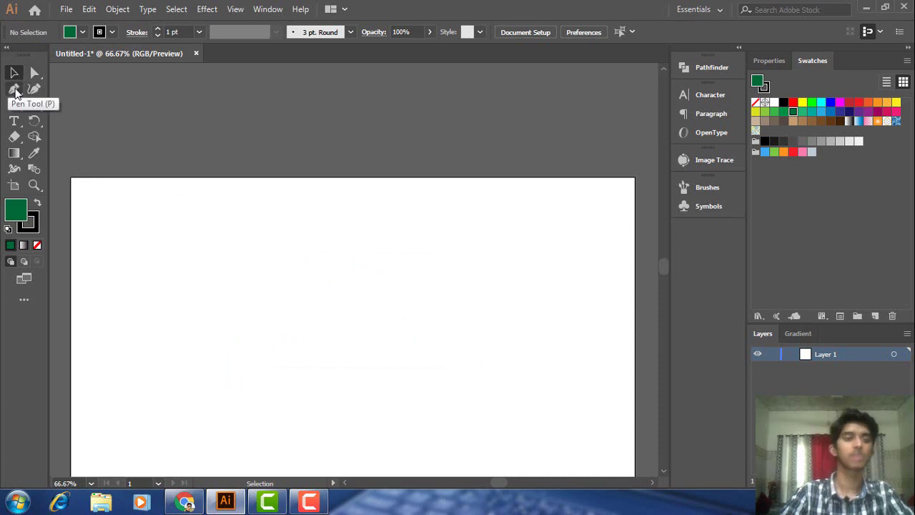
left_click(13, 88)
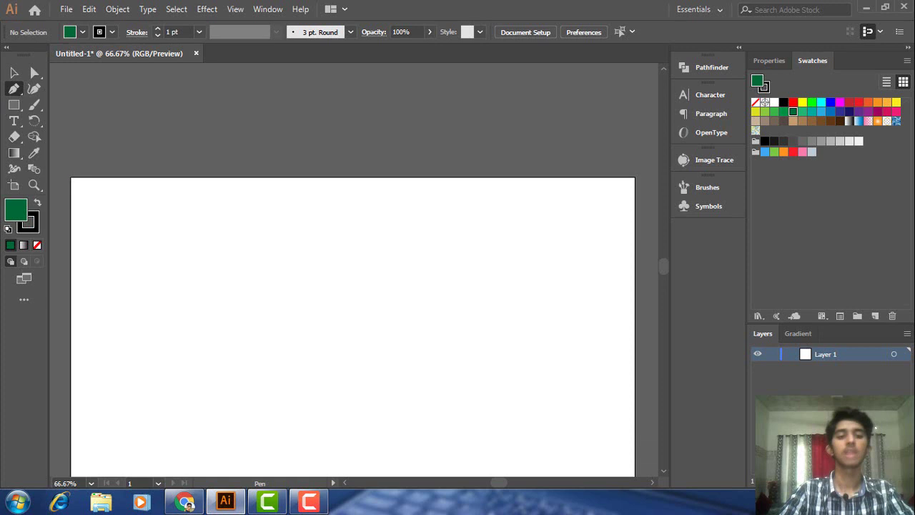
left_click(664, 471)
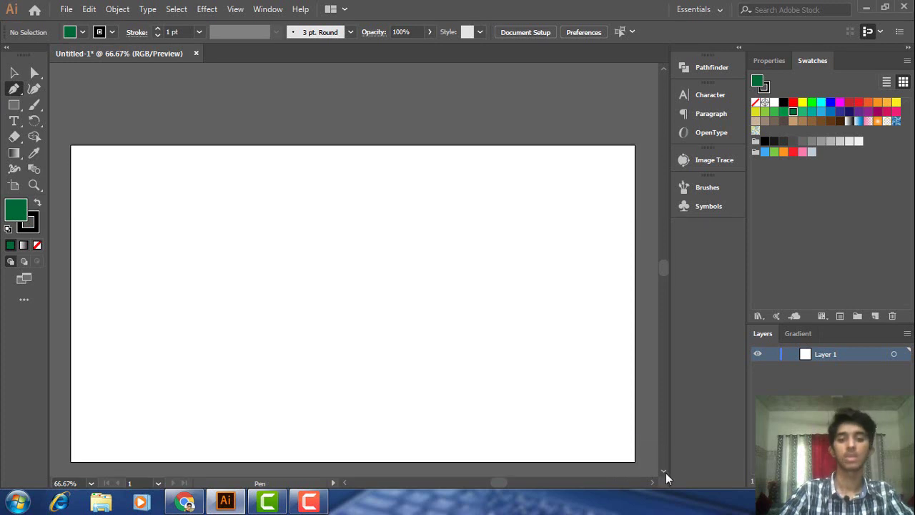
left_click(664, 471)
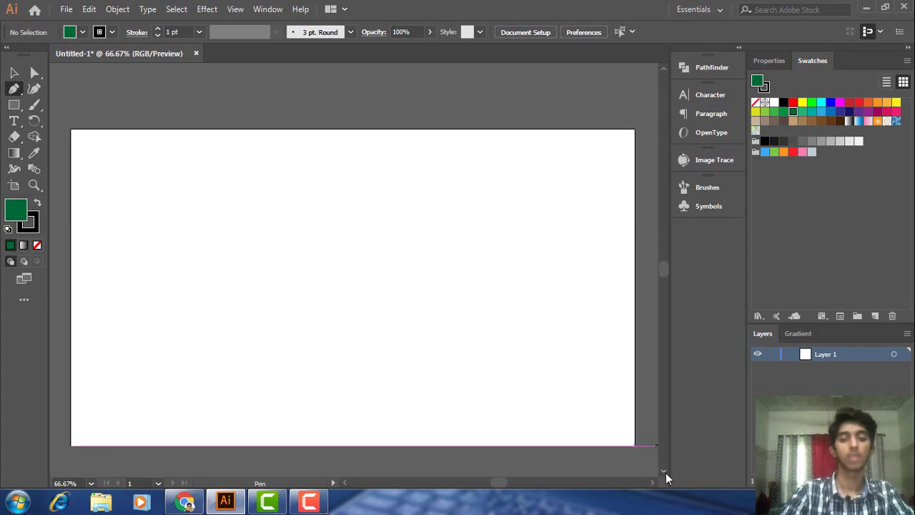
left_click(18, 93)
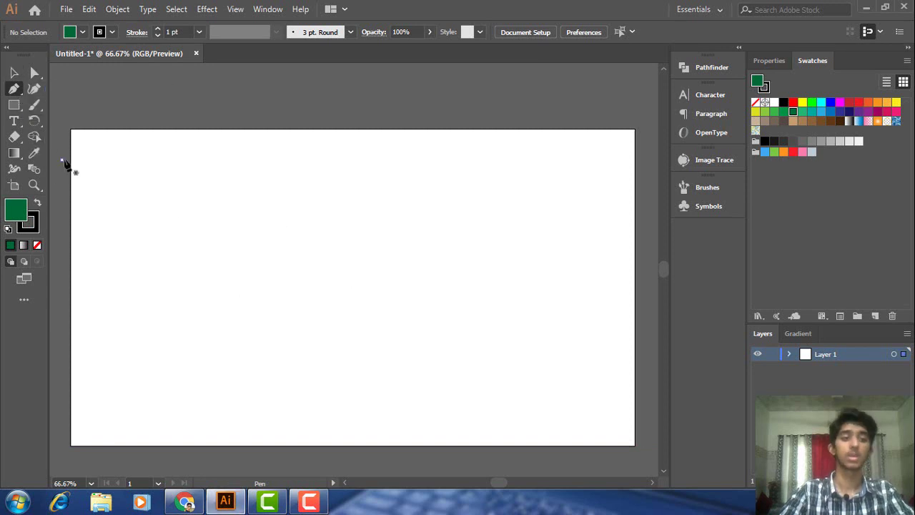
left_click(63, 160)
left_click(353, 227)
left_click_drag(352, 227, 261, 173)
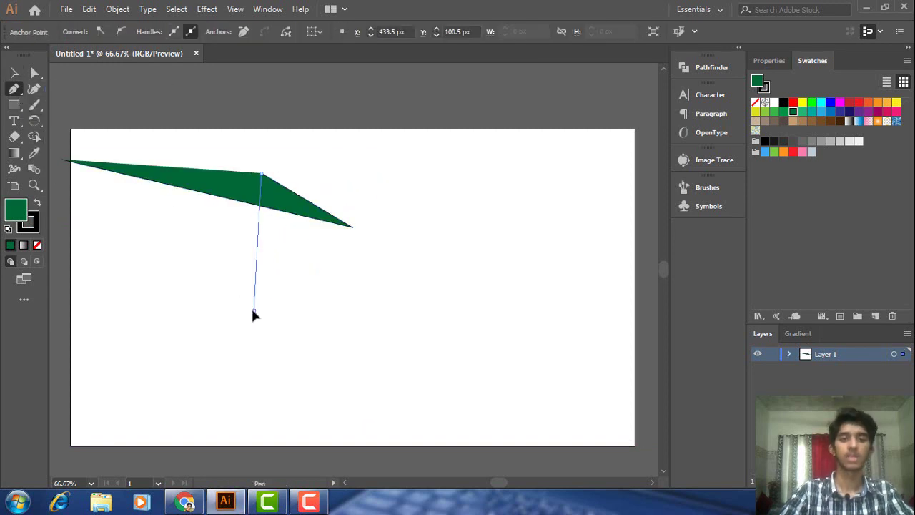
left_click(254, 309)
left_click(453, 172)
left_click_drag(194, 103, 335, 329)
left_click(331, 324)
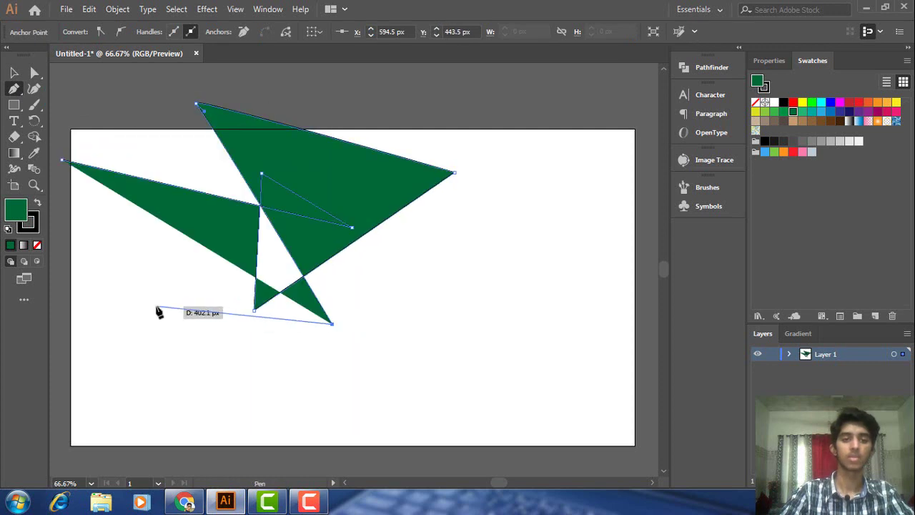
left_click(156, 306)
left_click(398, 85)
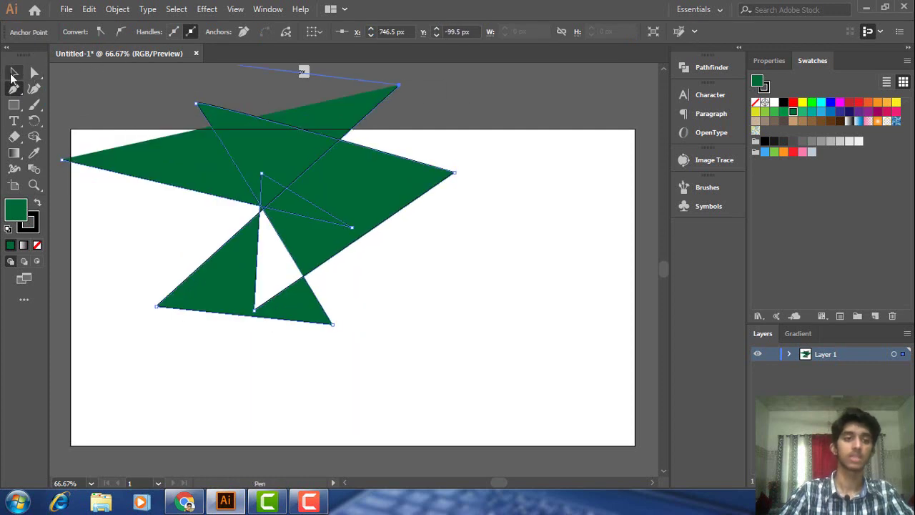
left_click(13, 73)
key("ctrl+z")
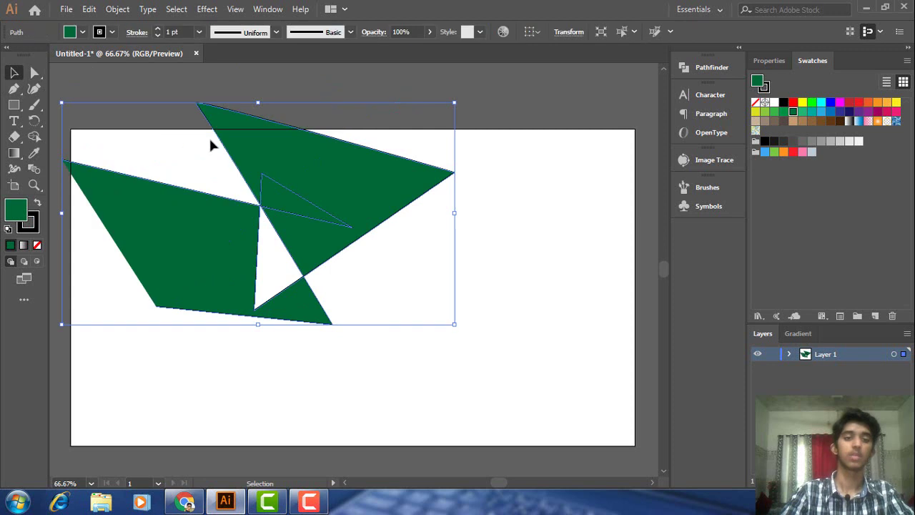
key("Delete")
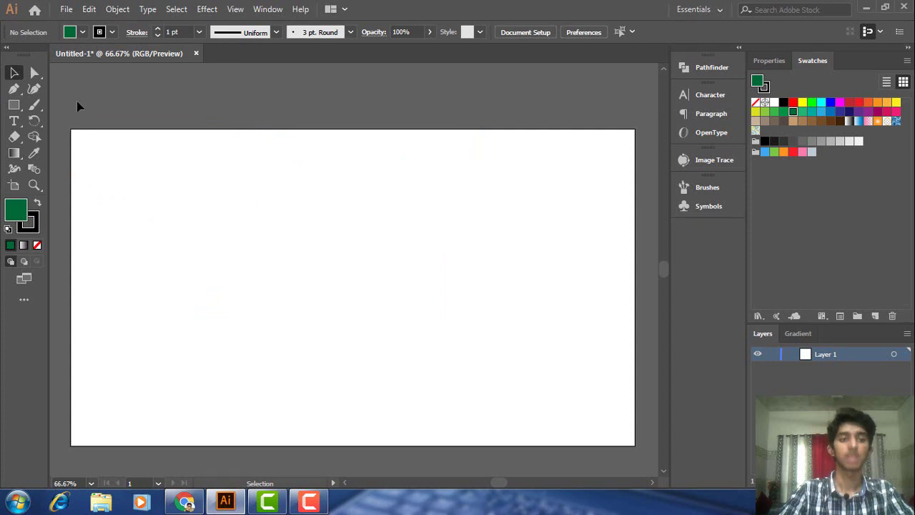
left_click(15, 107)
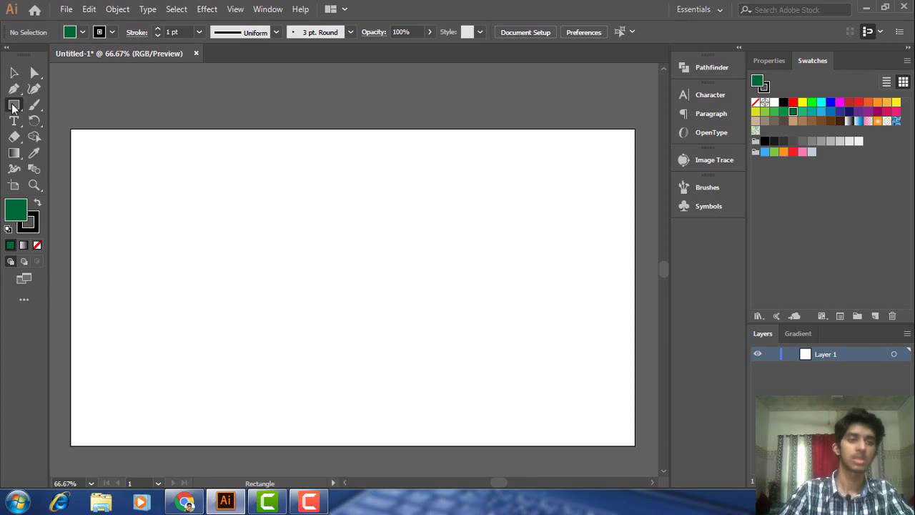
left_click_drag(199, 175, 500, 334)
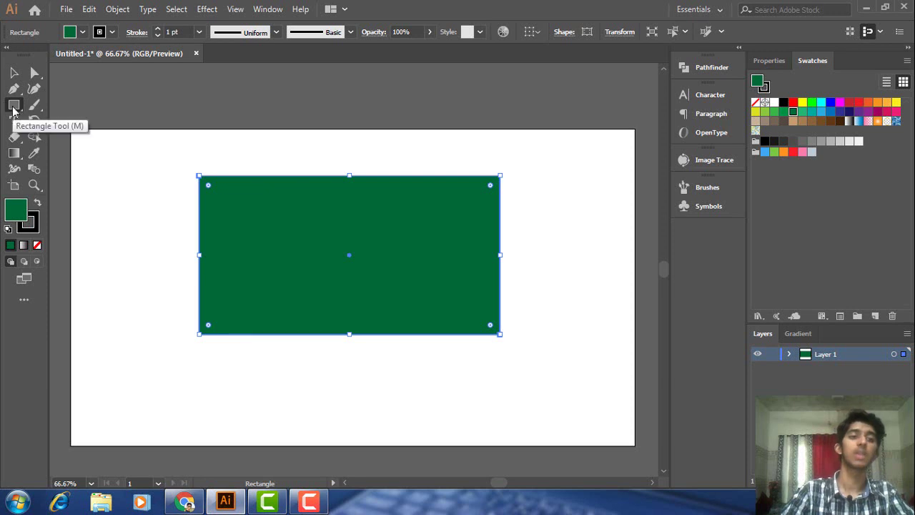
left_click(13, 106)
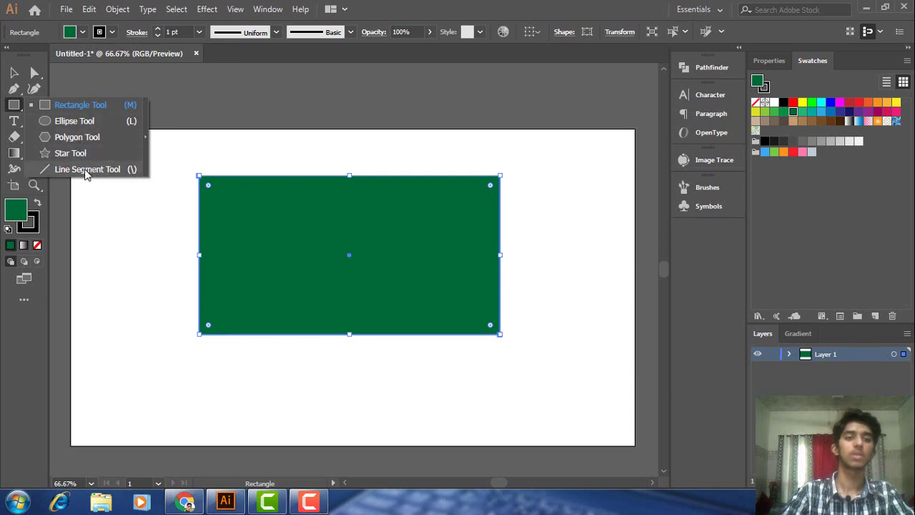
left_click(73, 121)
left_click_drag(86, 116, 151, 254)
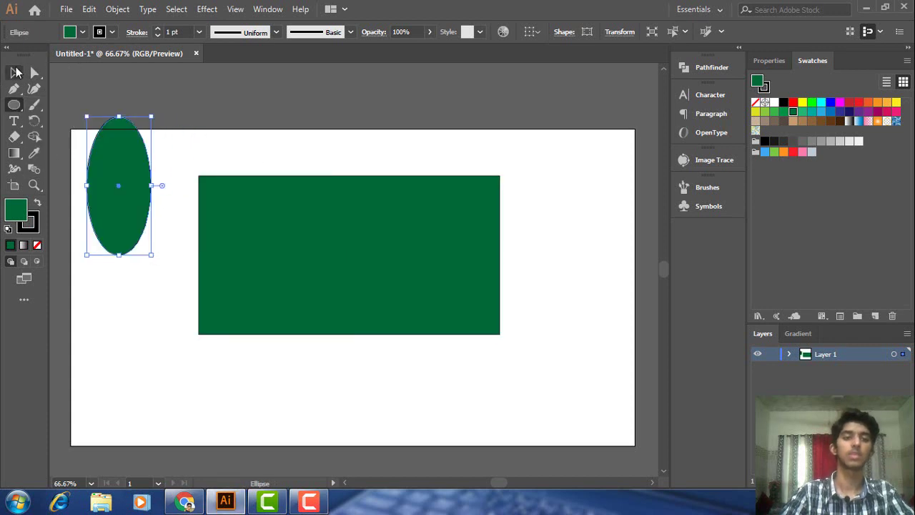
left_click(14, 105)
left_click(79, 138)
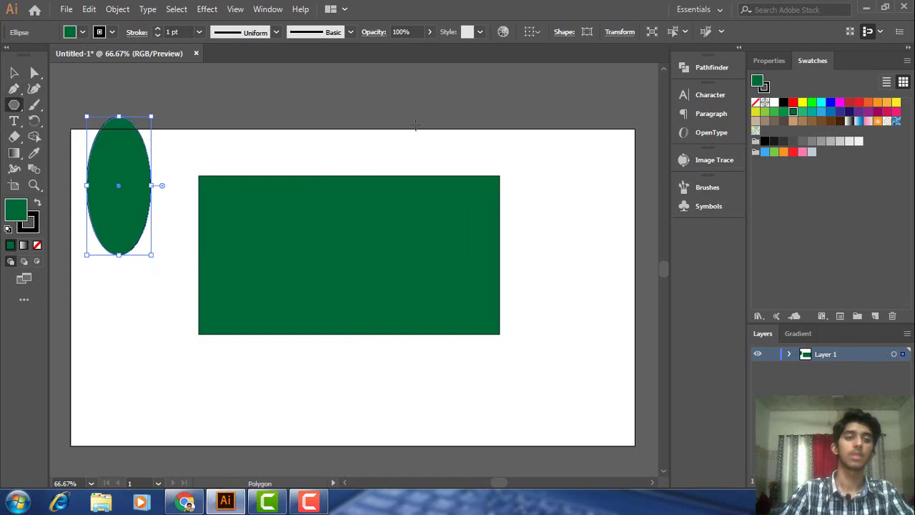
left_click_drag(415, 125, 634, 264)
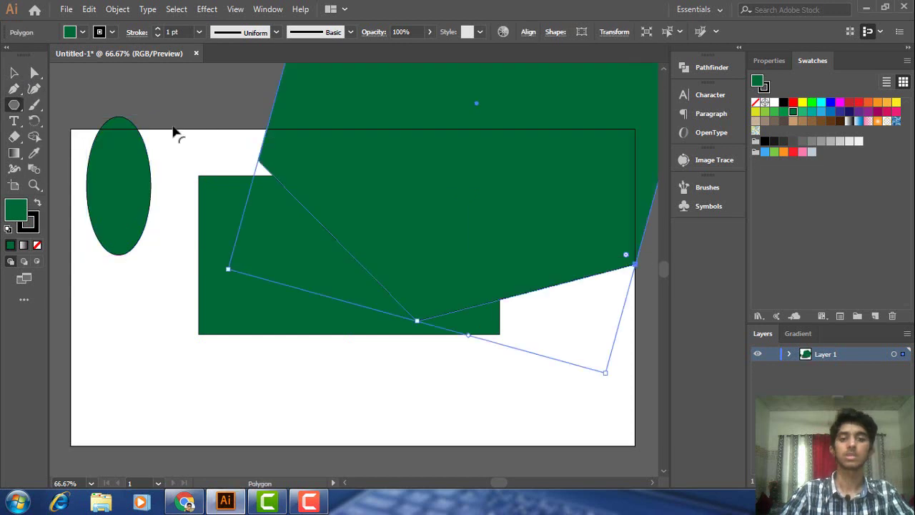
left_click(13, 105)
left_click(68, 153)
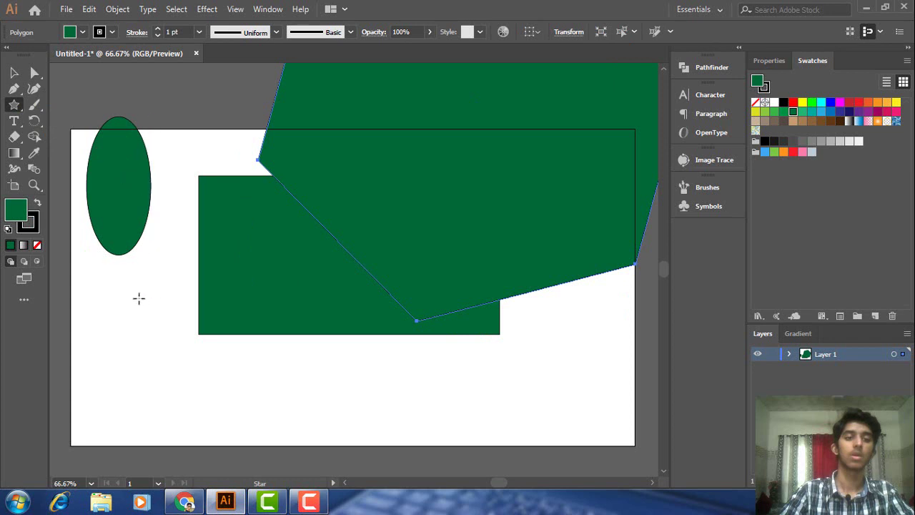
left_click_drag(139, 298, 268, 383)
left_click(14, 104)
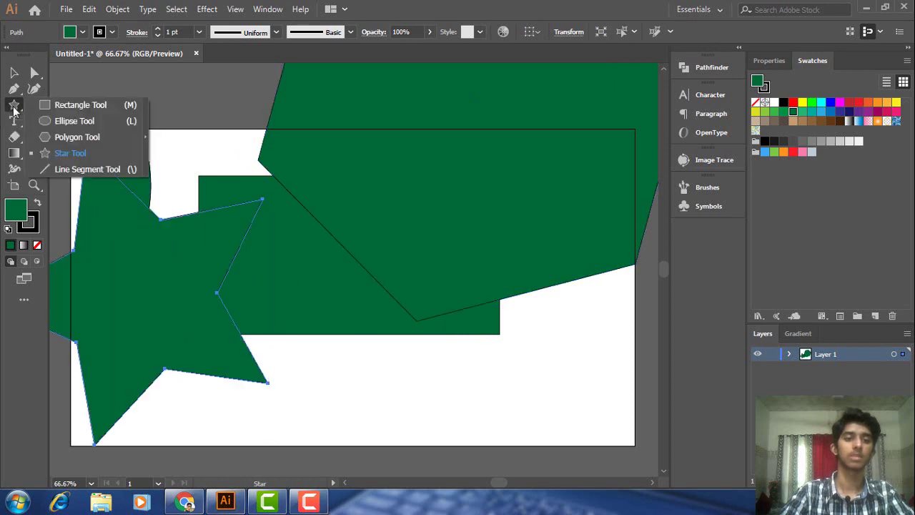
left_click(88, 168)
left_click_drag(262, 404, 468, 339)
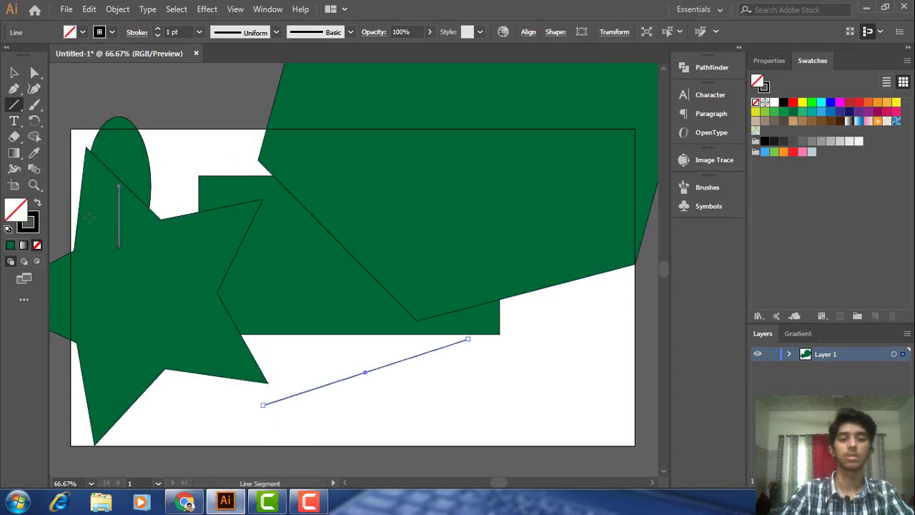
left_click(13, 73)
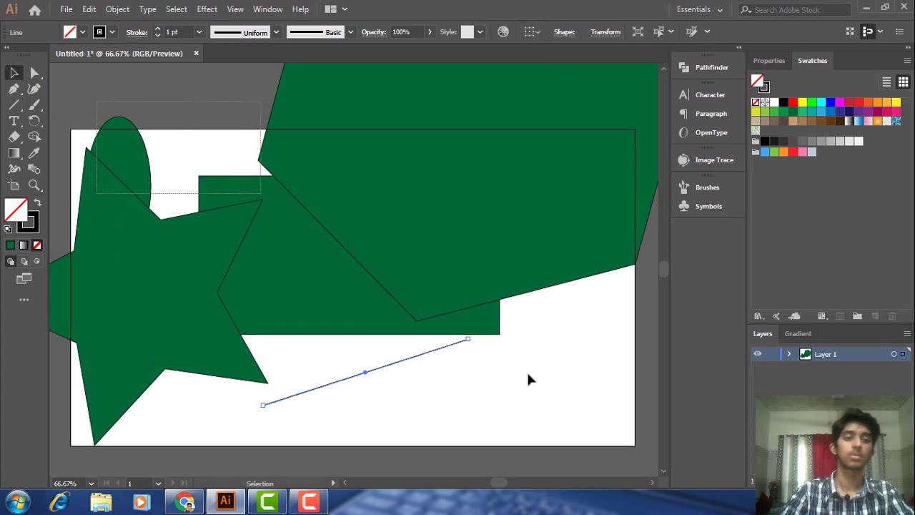
key("ctrl+a")
key("Delete")
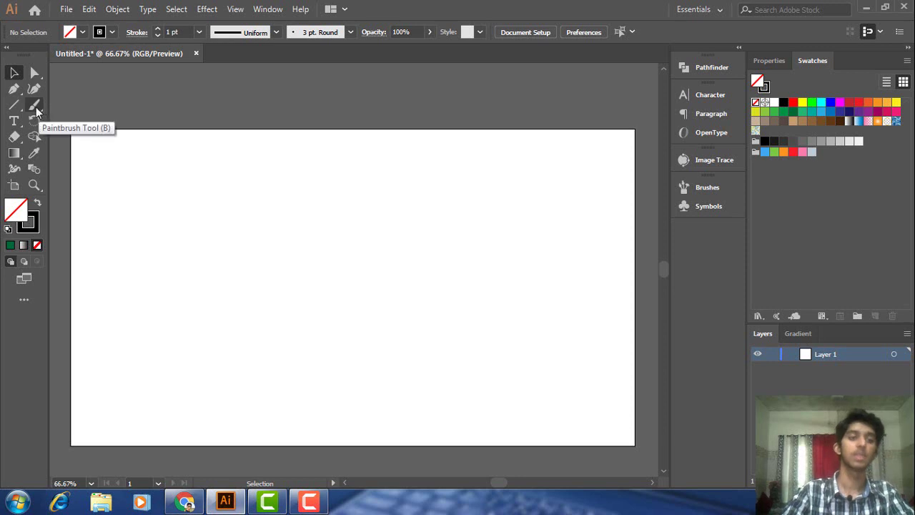
- Paint five crossing freehand Paintbrush strokes, then select and delete them
left_click(35, 105)
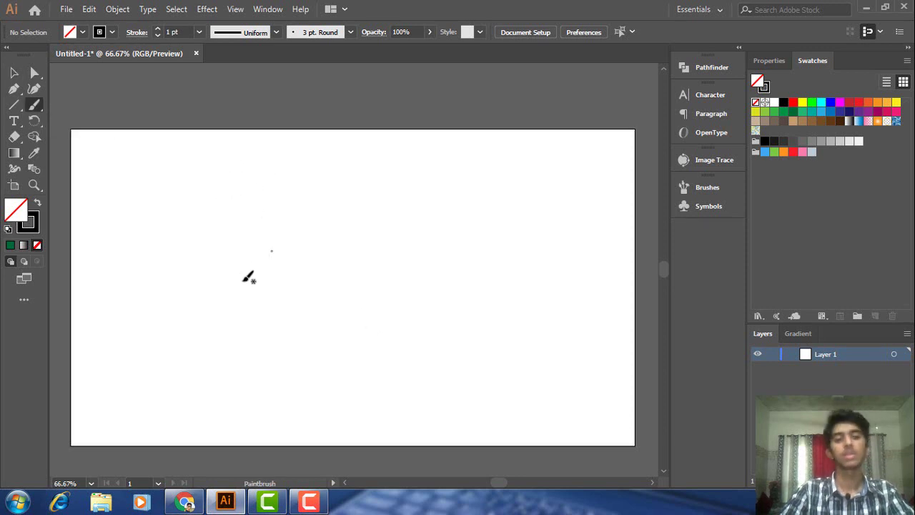
mouse_move(266, 294)
left_mouse_down()
mouse_move(365, 199)
mouse_move(384, 265)
left_mouse_up()
left_click_drag(228, 204, 392, 267)
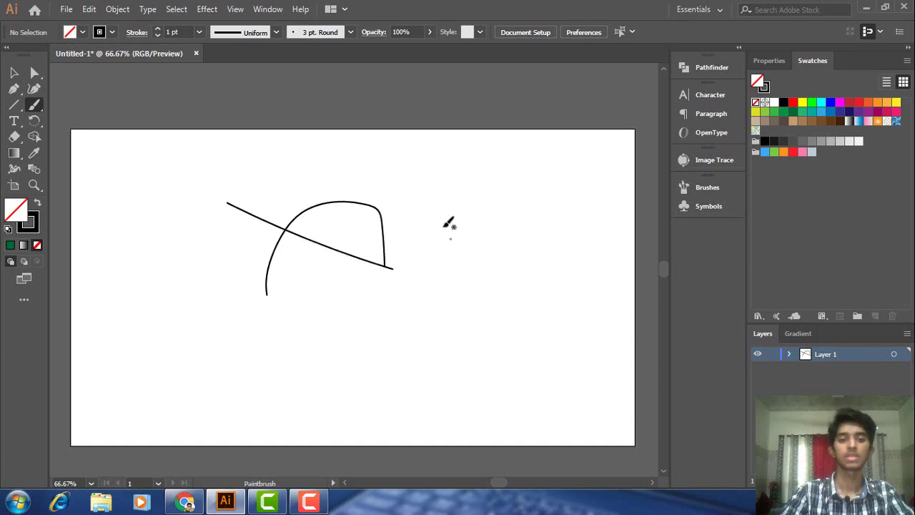
left_click_drag(383, 180, 299, 324)
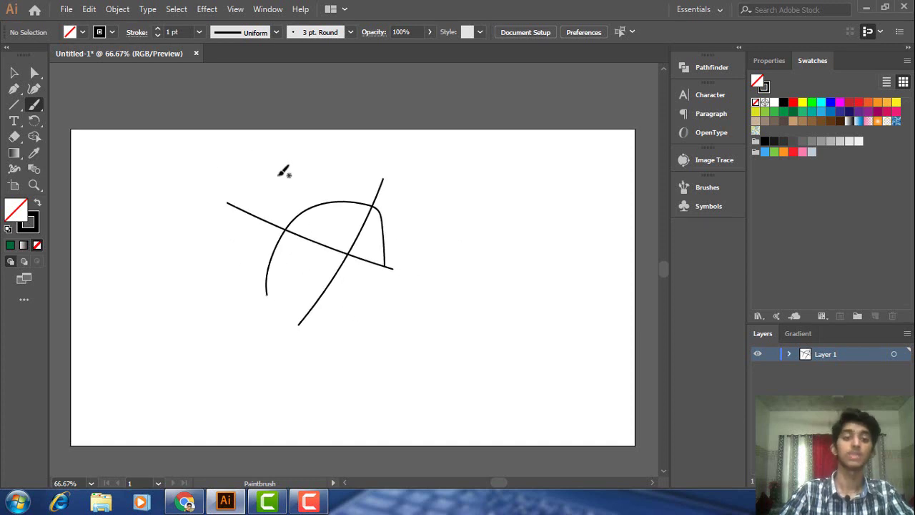
left_click_drag(269, 168, 355, 297)
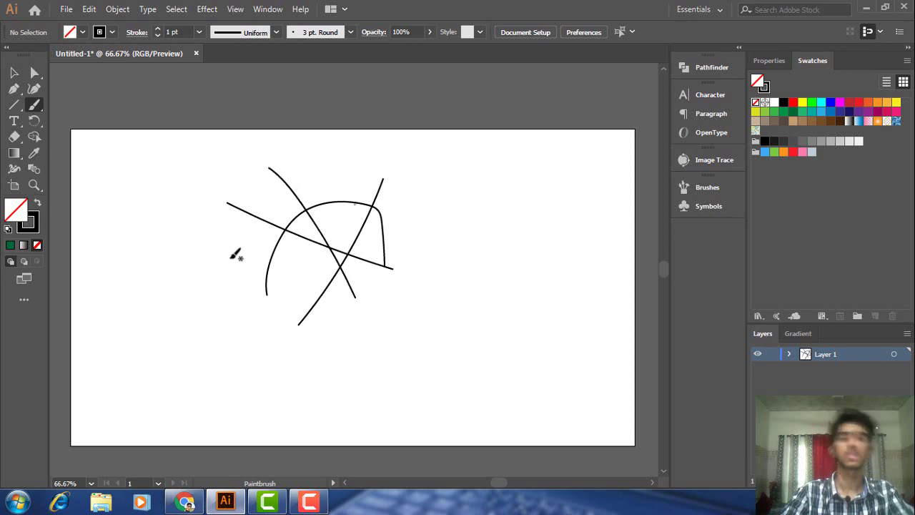
left_click_drag(216, 309, 277, 243)
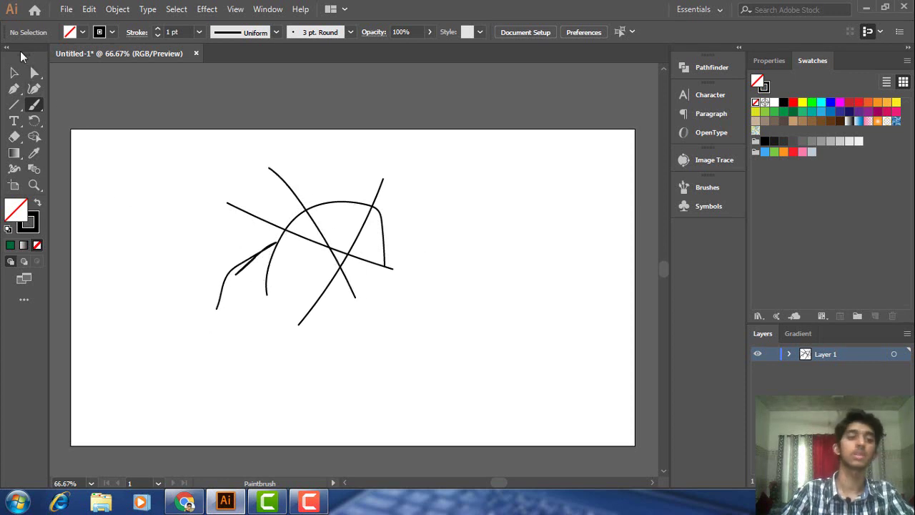
left_click(15, 73)
left_click_drag(163, 133, 406, 270)
key("Delete")
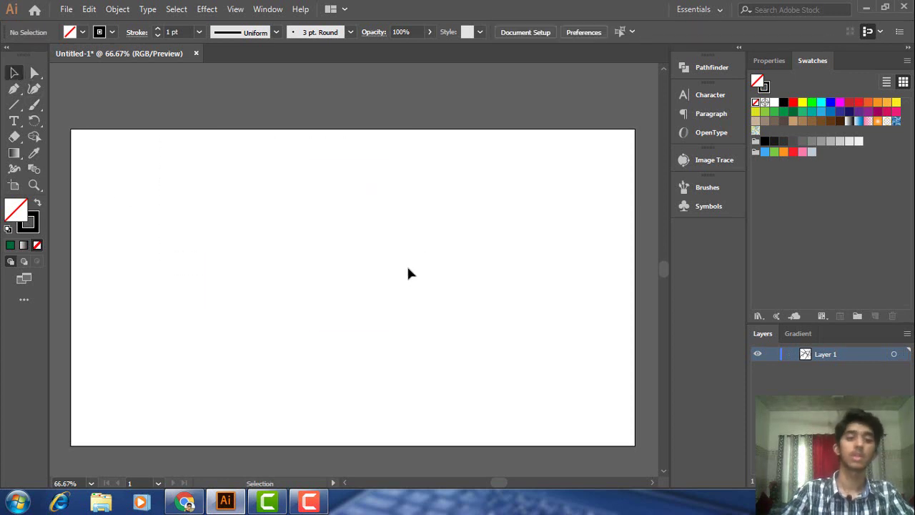
- With the Uniform width profile, paint five more brush strokes and delete them all
left_click(33, 105)
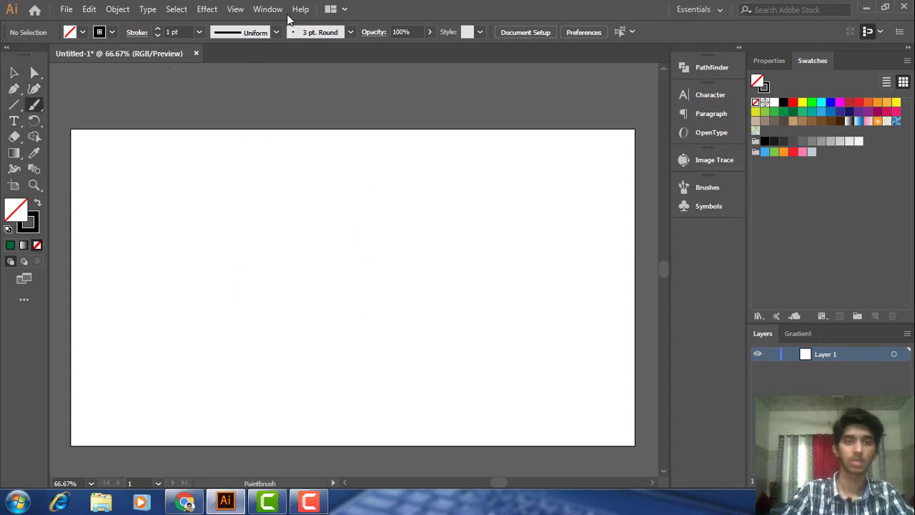
left_click(276, 32)
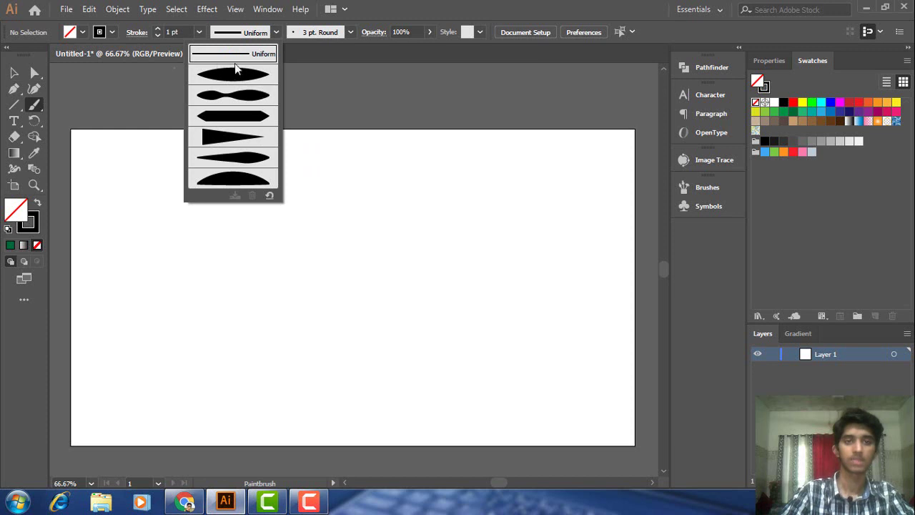
left_click(279, 54)
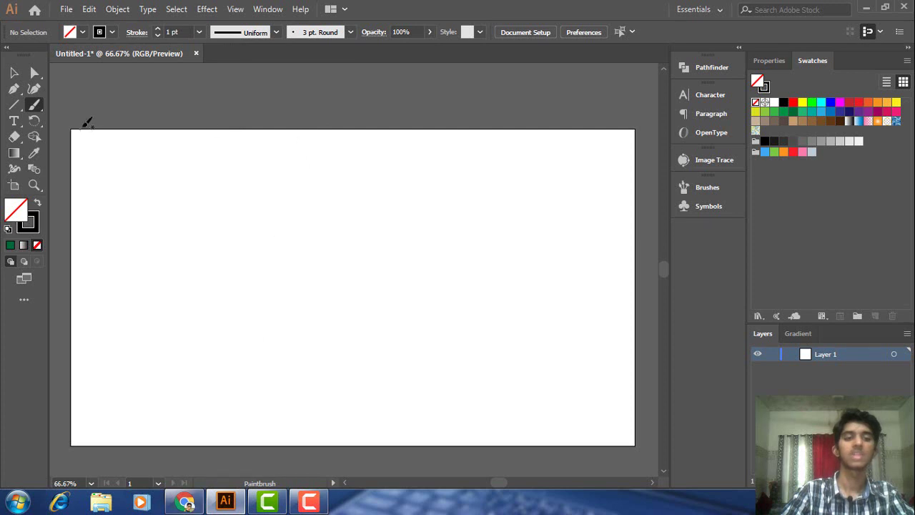
left_click_drag(224, 178, 238, 185)
left_click_drag(256, 254, 297, 249)
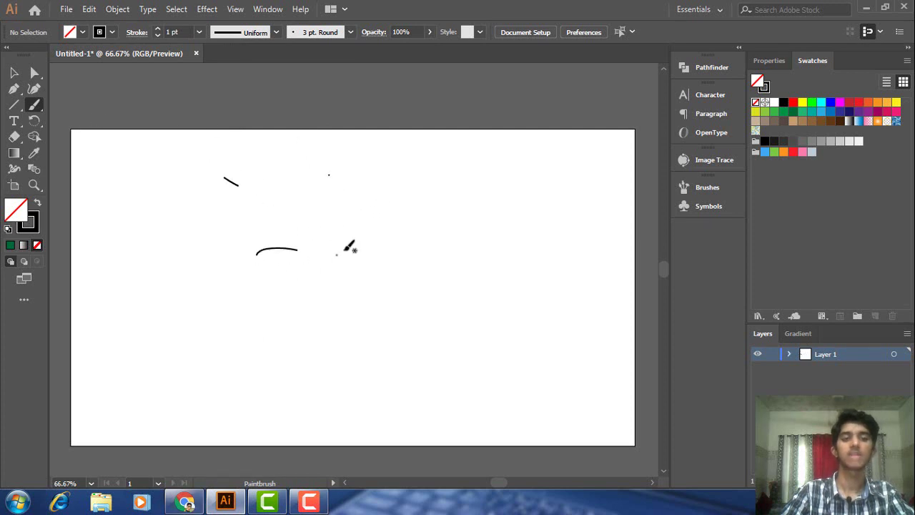
mouse_move(352, 158)
left_mouse_down()
mouse_move(289, 324)
mouse_move(251, 307)
left_mouse_up()
left_click_drag(336, 206, 400, 197)
mouse_move(370, 244)
left_mouse_down()
mouse_move(296, 259)
mouse_move(327, 331)
left_mouse_up()
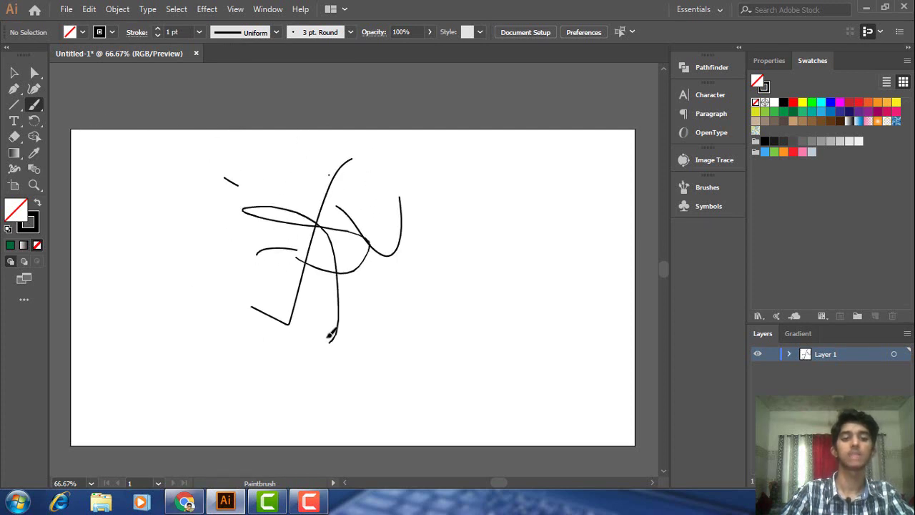
left_click(14, 72)
left_click_drag(136, 106, 507, 380)
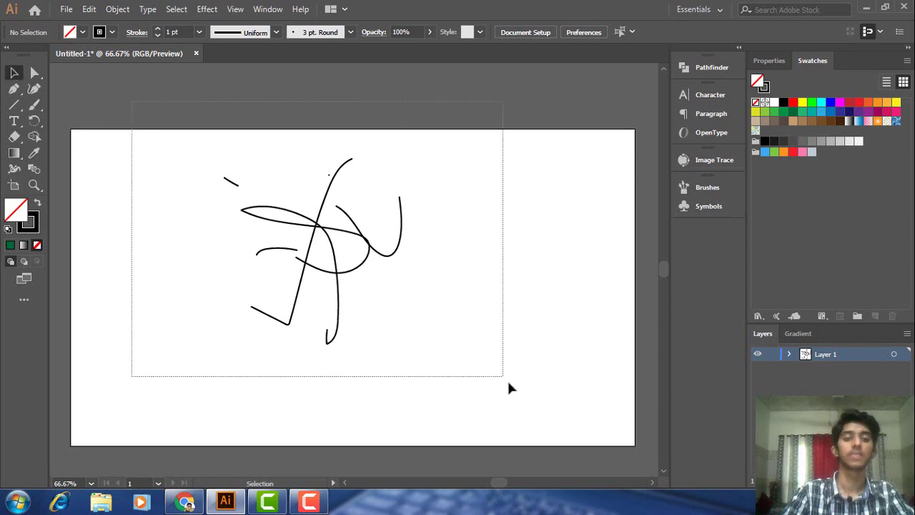
key("Delete")
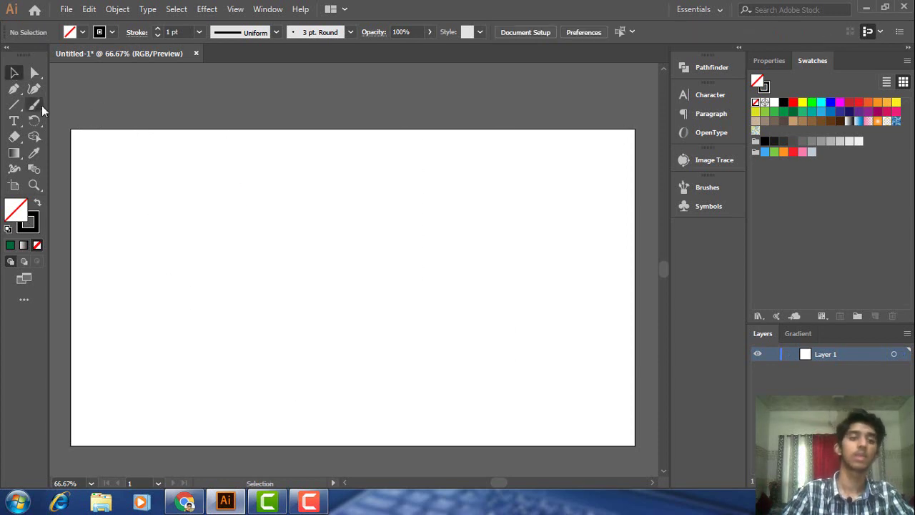
right_click(42, 105)
- Draw three thin Pencil lines crossing each other, then select and delete them
left_click(100, 138)
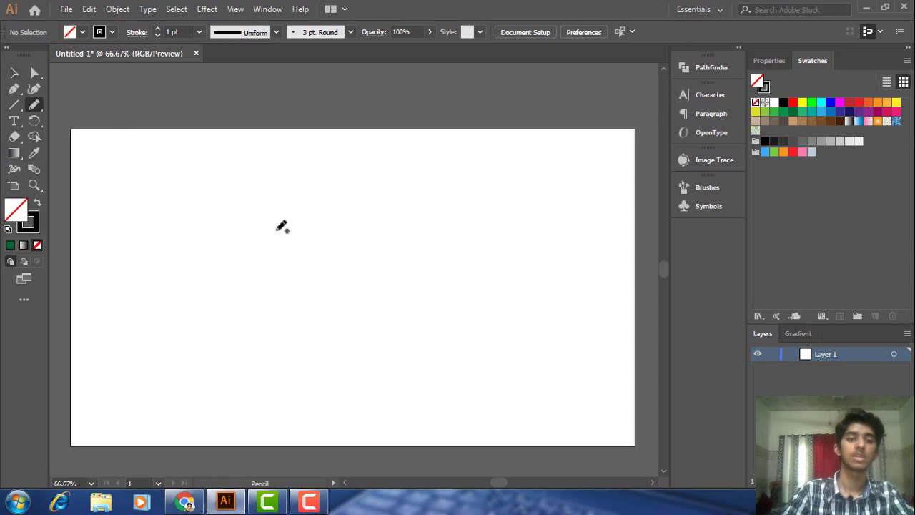
left_click_drag(293, 269, 346, 194)
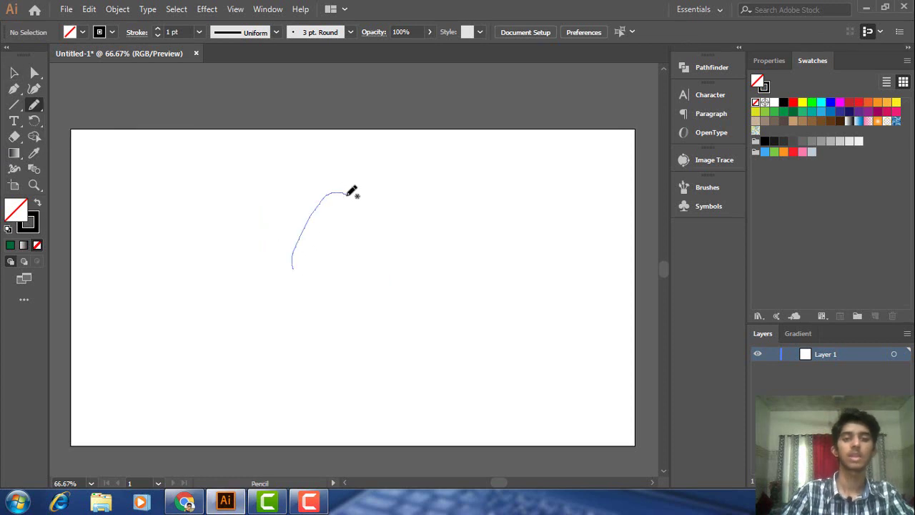
left_click_drag(260, 172, 389, 282)
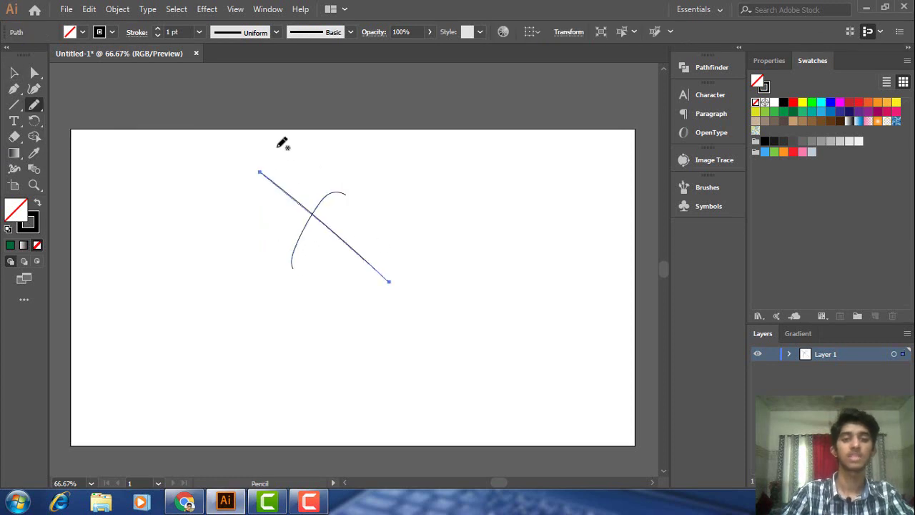
left_click_drag(297, 141, 317, 267)
left_click(14, 72)
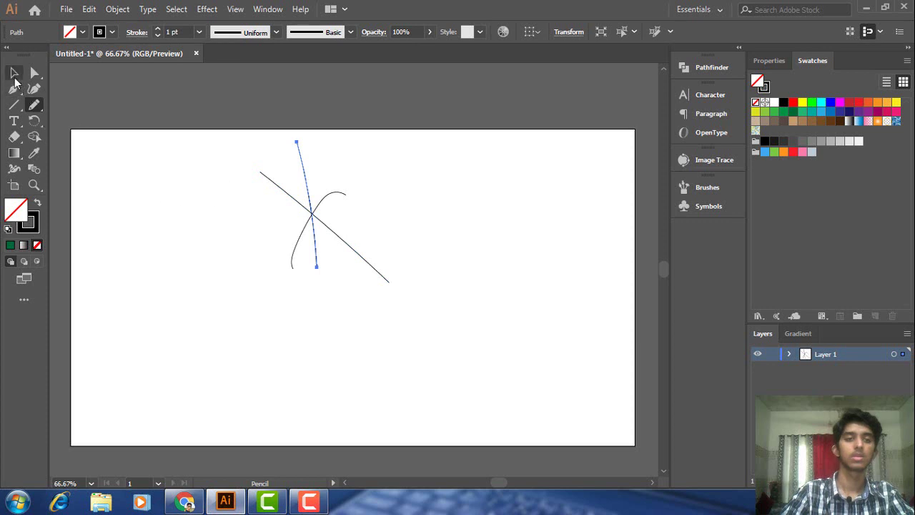
left_click_drag(190, 141, 429, 308)
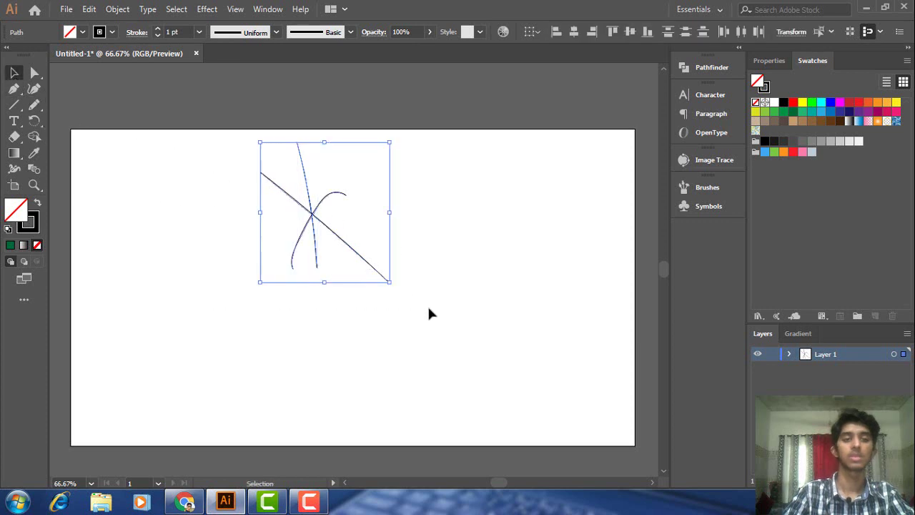
key("Delete")
- Paint four thick crossing Blob Brush strokes, then select and delete them
left_click(34, 104)
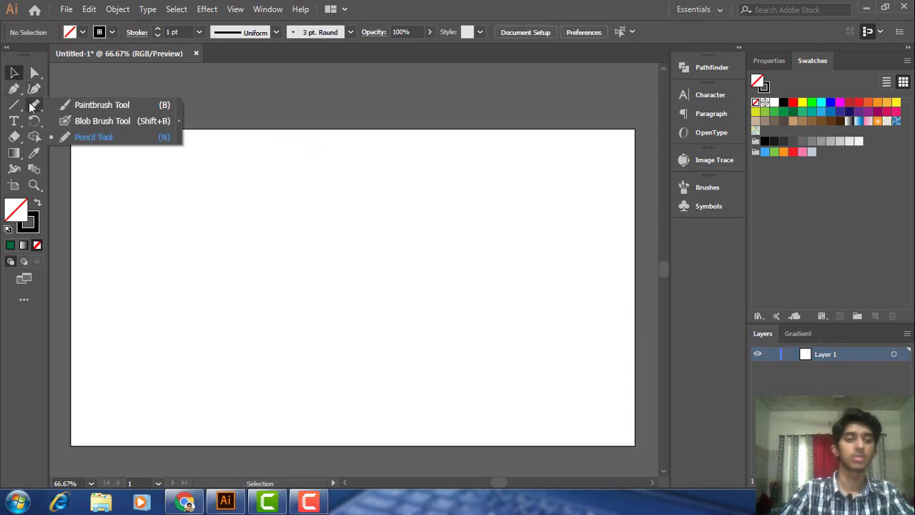
left_click(72, 106)
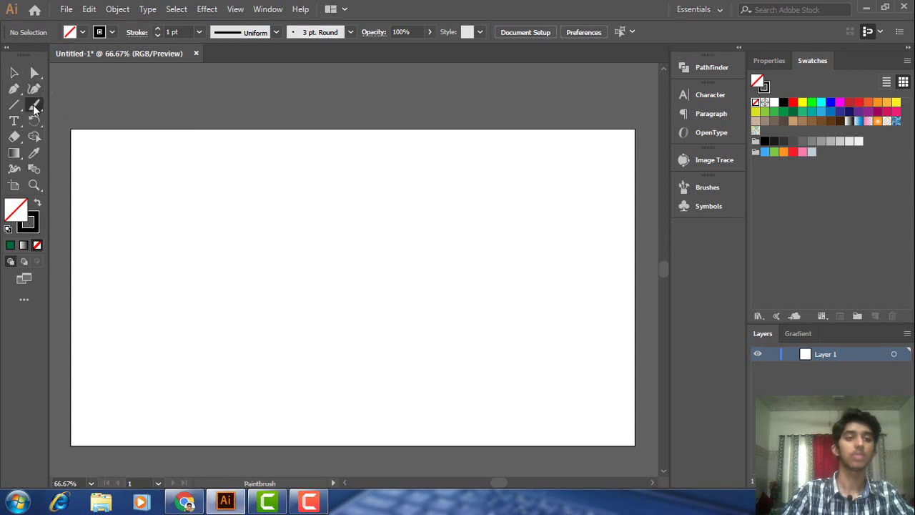
left_click(34, 104)
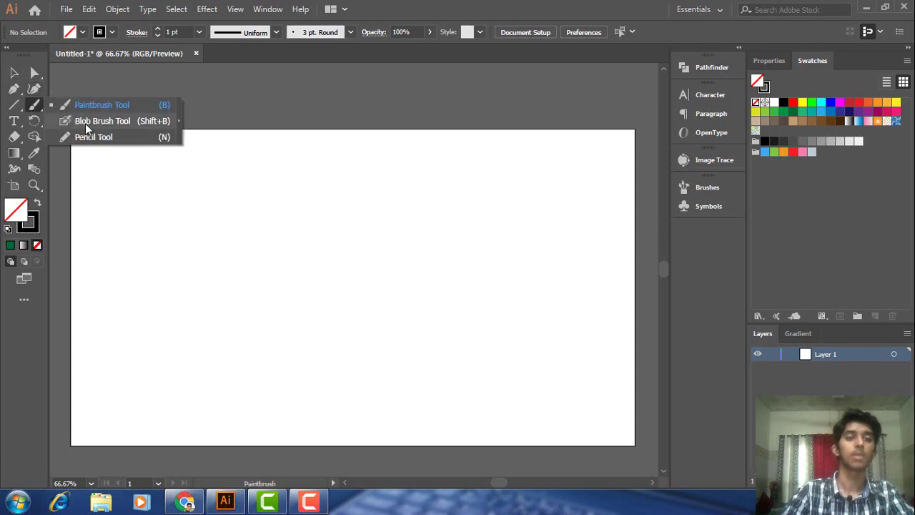
left_click(104, 122)
mouse_move(239, 205)
left_mouse_down()
mouse_move(339, 213)
mouse_move(309, 271)
left_mouse_up()
left_click_drag(245, 182, 354, 280)
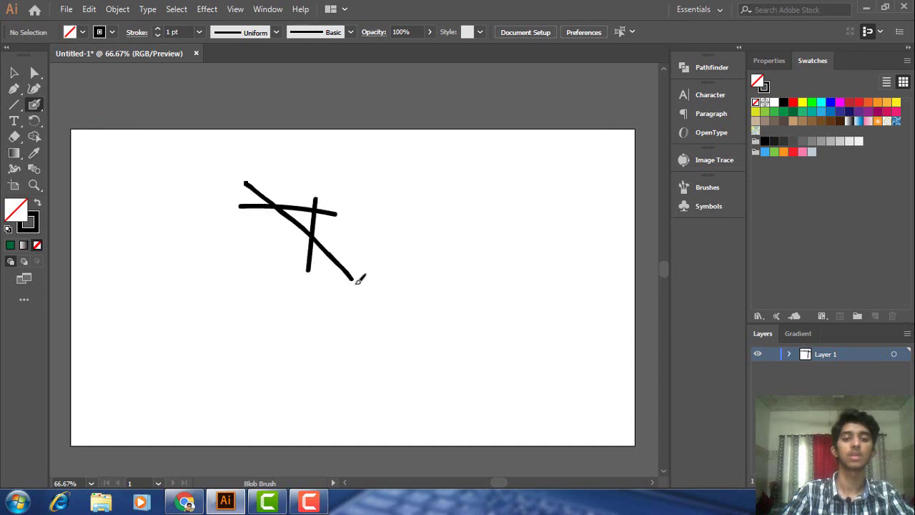
left_click_drag(296, 171, 269, 254)
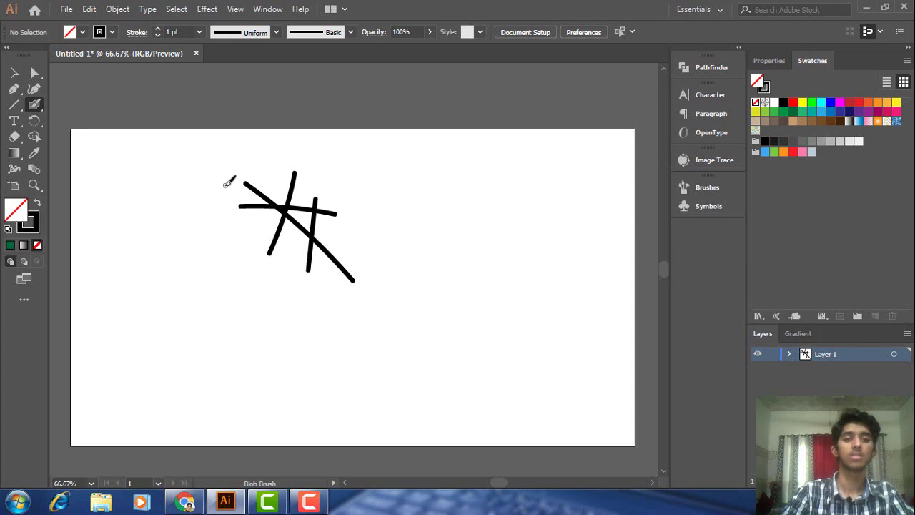
left_click_drag(226, 184, 353, 278)
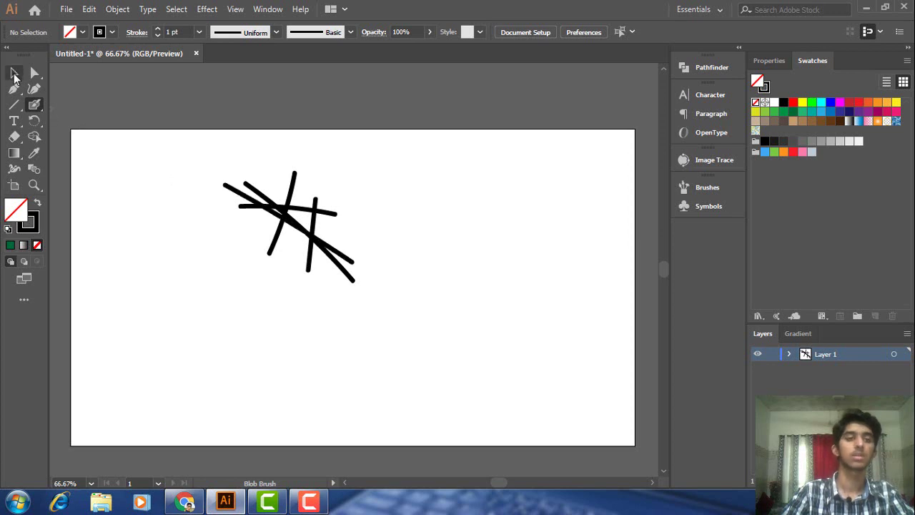
left_click(15, 74)
left_click_drag(211, 163, 471, 409)
key("Delete")
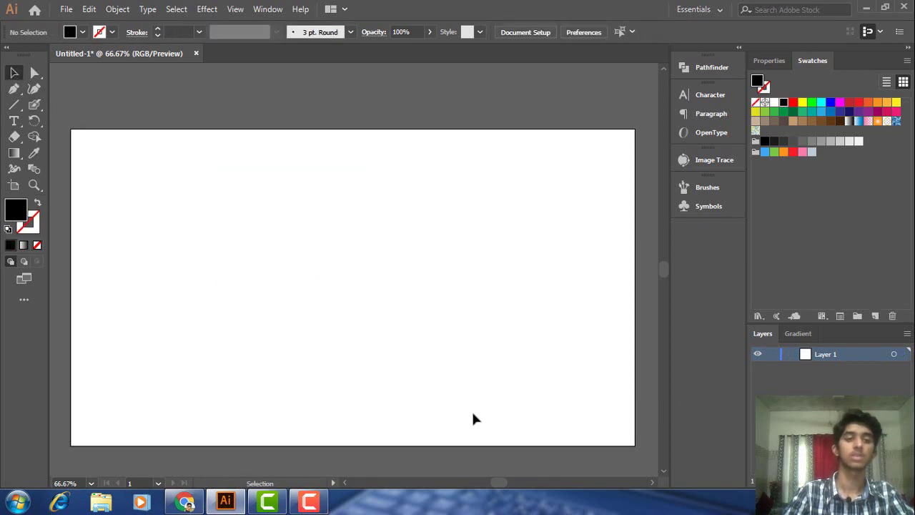
- Type the 12 pt point text 'AMA Solution' near the artboard centre, correcting typos
left_click(15, 121)
left_click(314, 266)
type("Am")
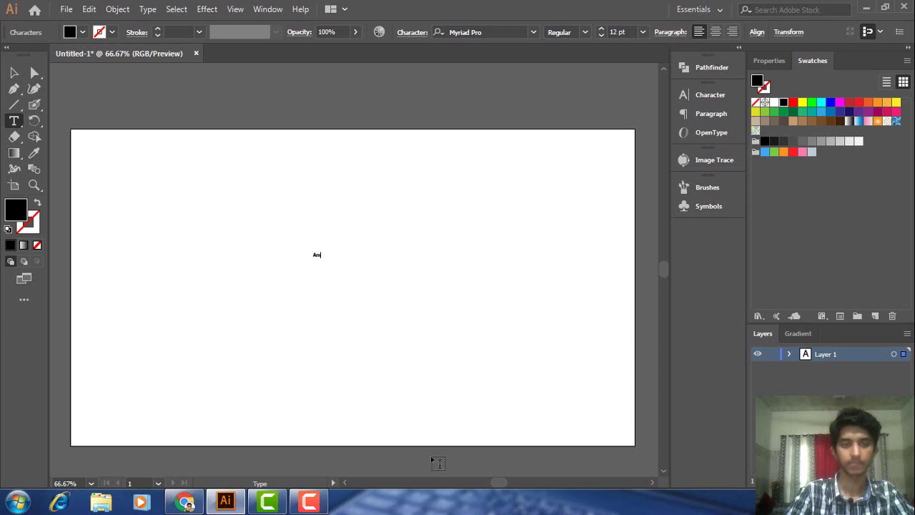
key("BackSpace")
type("M")
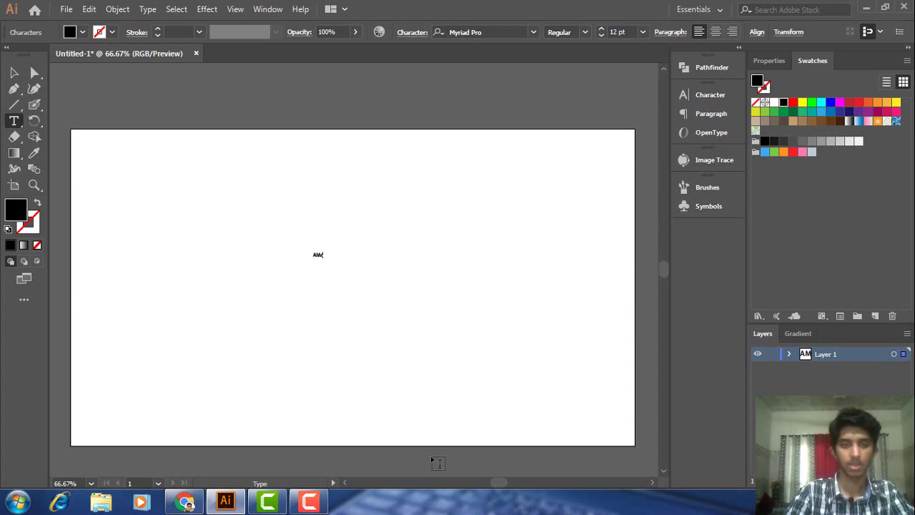
type("A")
key("BackSpace")
key("BackSpace")
key("BackSpace")
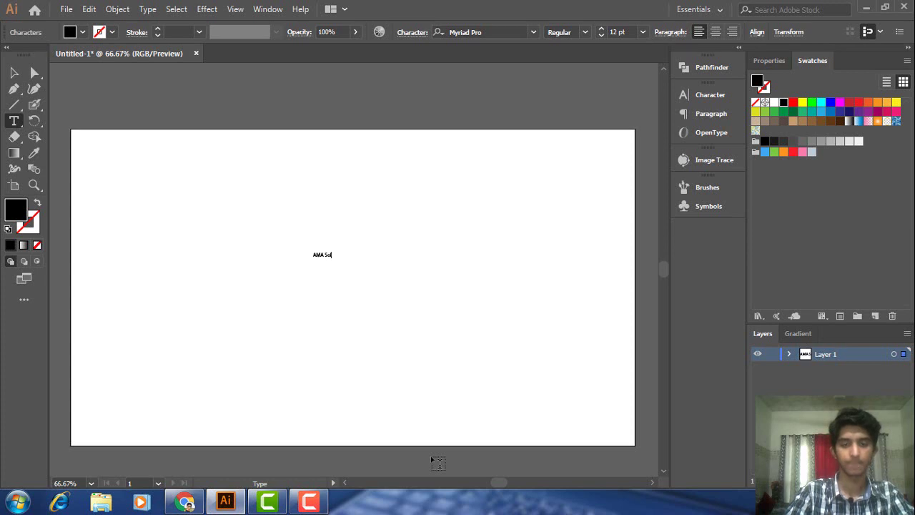
type("tion")
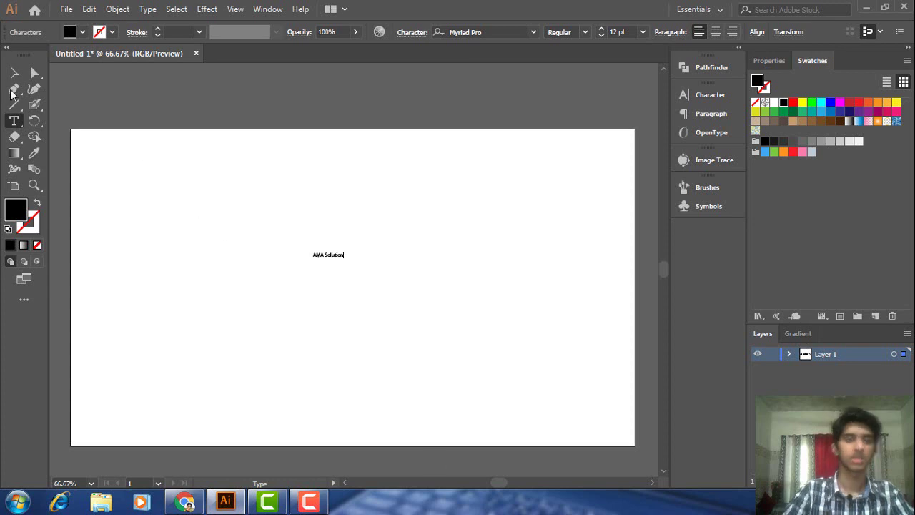
left_click(13, 72)
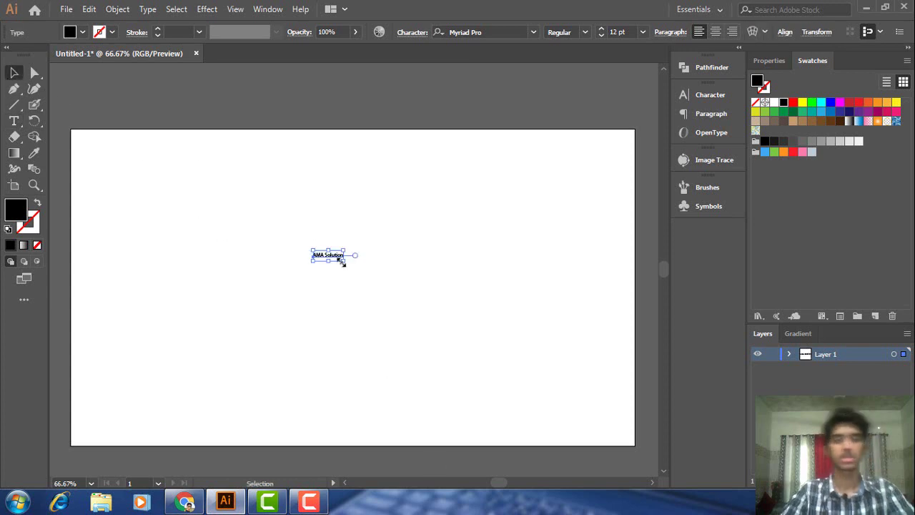
- Scale the 'AMA Solution' text up to 165.25 pt, stretch it taller and reposition it
left_click_drag(345, 262, 481, 379)
left_click_drag(343, 270, 367, 276)
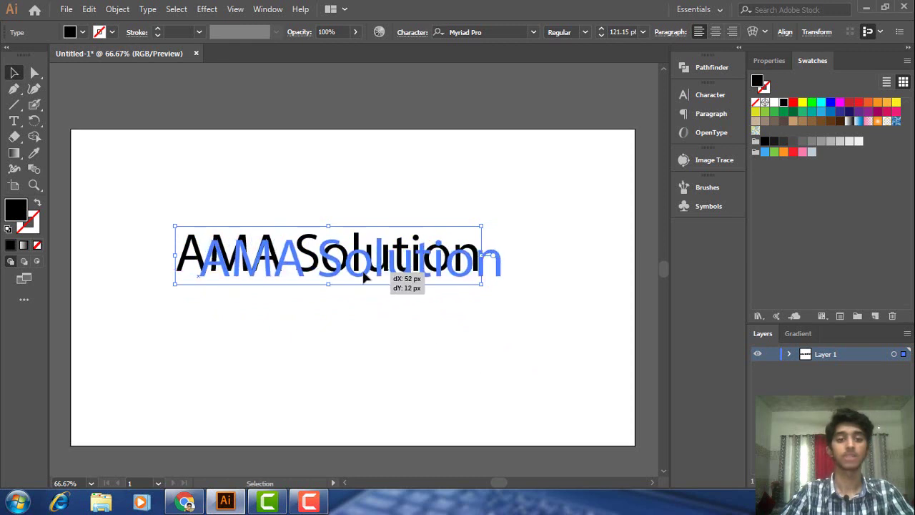
mouse_move(447, 250)
left_mouse_down()
mouse_move(490, 288)
mouse_move(496, 281)
left_mouse_up()
mouse_move(497, 243)
left_mouse_down()
mouse_move(306, 210)
mouse_move(162, 296)
mouse_move(412, 201)
mouse_move(305, 221)
mouse_move(521, 215)
mouse_move(517, 185)
mouse_move(310, 266)
mouse_move(484, 200)
mouse_move(419, 248)
mouse_move(485, 194)
mouse_move(525, 188)
mouse_move(517, 200)
left_mouse_up()
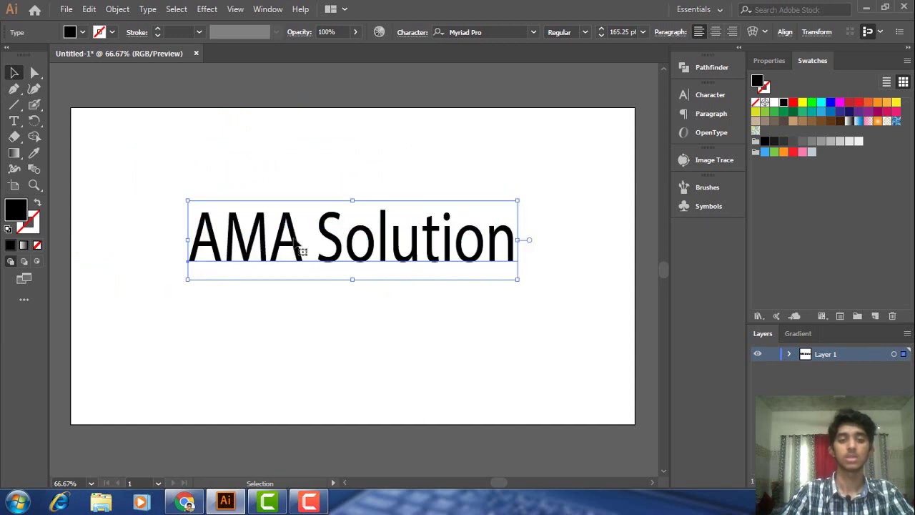
left_click(137, 335)
left_click(292, 245)
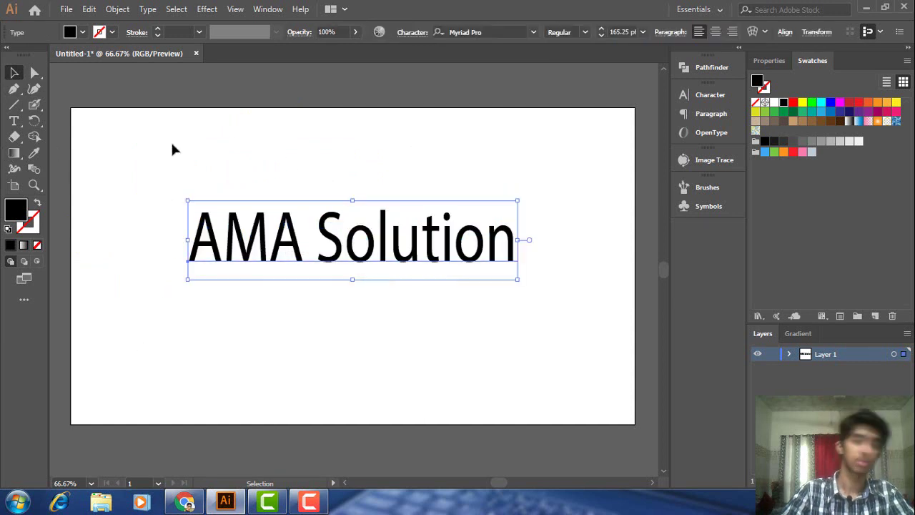
- Rotate the AMA Solution heading a few degrees clockwise so its baseline slopes down to the right
left_click(36, 123)
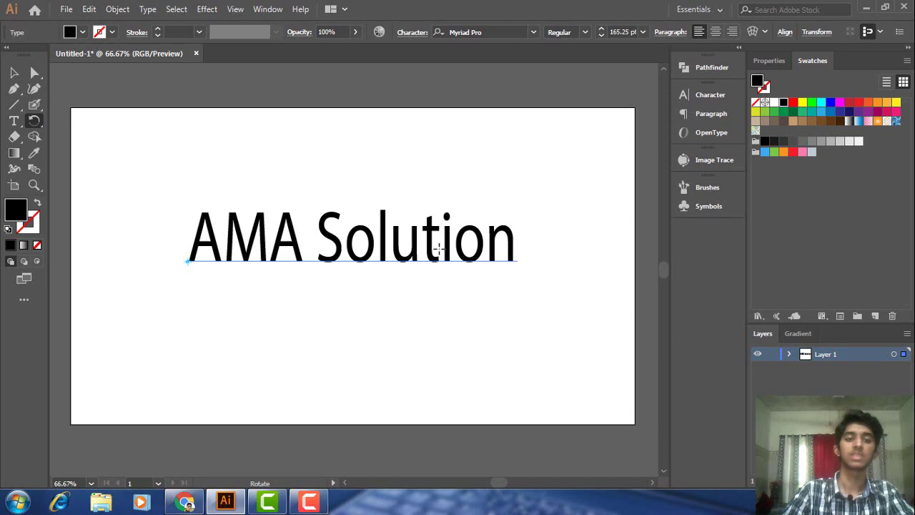
mouse_move(439, 249)
left_mouse_down()
mouse_move(111, 306)
mouse_move(347, 303)
mouse_move(176, 314)
mouse_move(338, 79)
mouse_move(218, 76)
mouse_move(310, 75)
mouse_move(350, 258)
mouse_move(251, 418)
mouse_move(399, 194)
mouse_move(400, 216)
mouse_move(364, 263)
left_mouse_up()
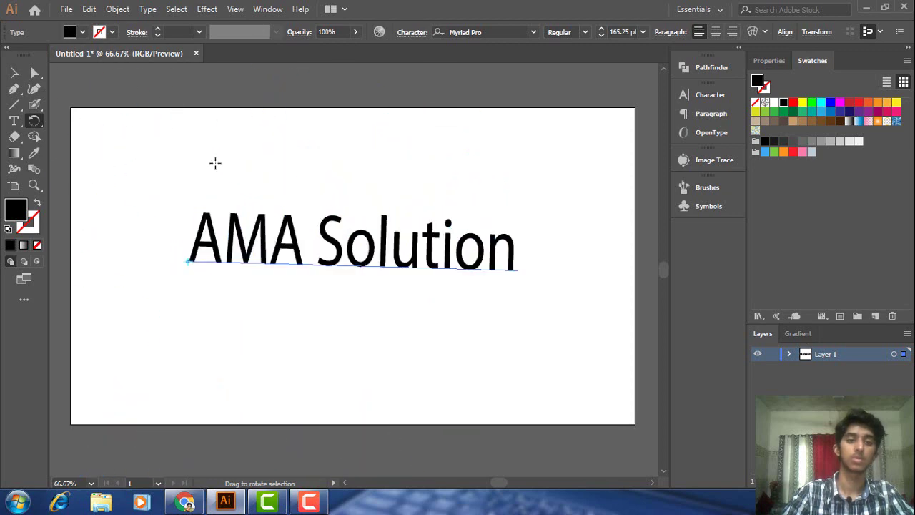
left_click(15, 120)
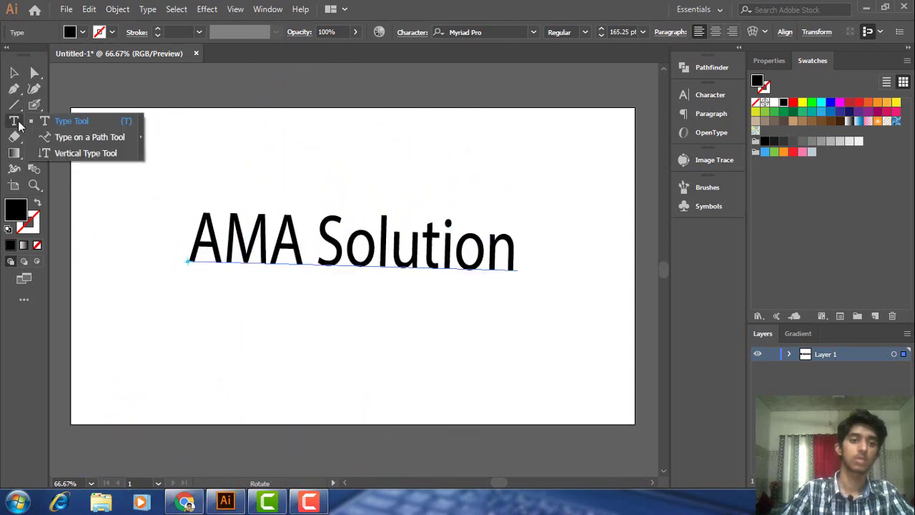
left_click(88, 139)
left_click(250, 171)
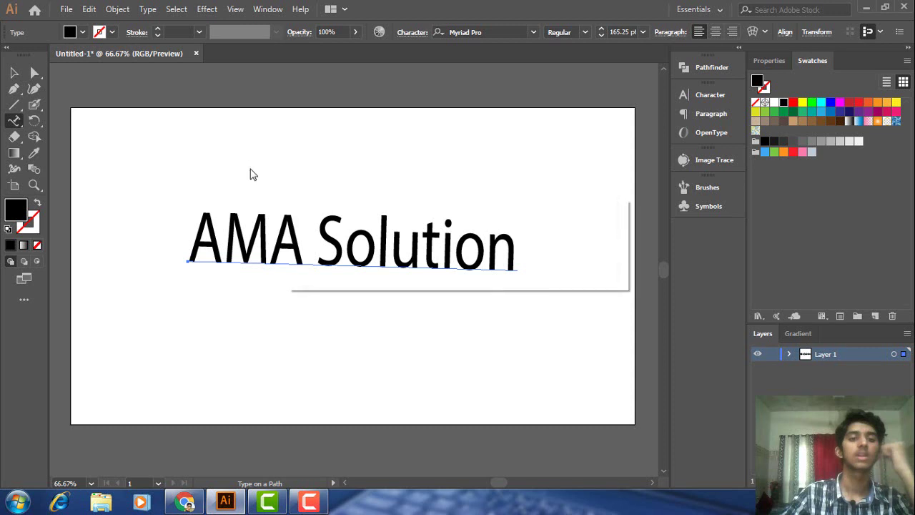
left_click(587, 269)
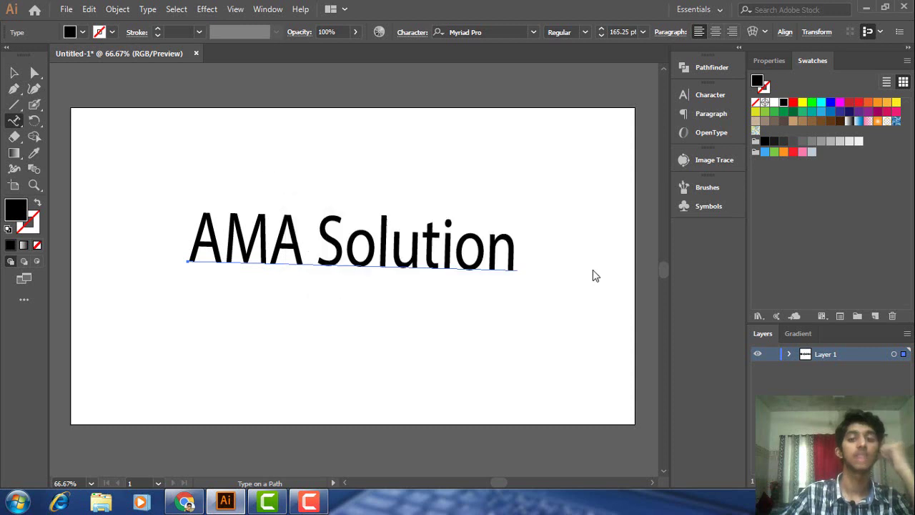
left_click(134, 178)
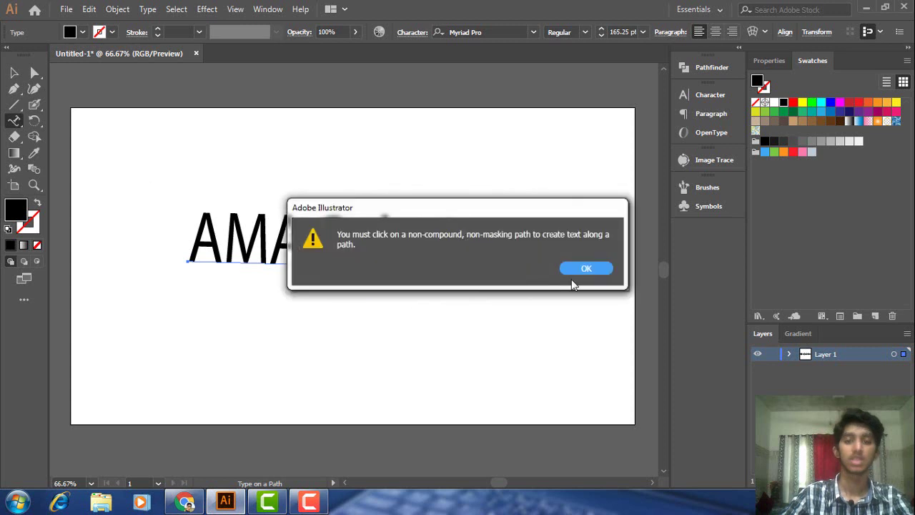
left_click(586, 269)
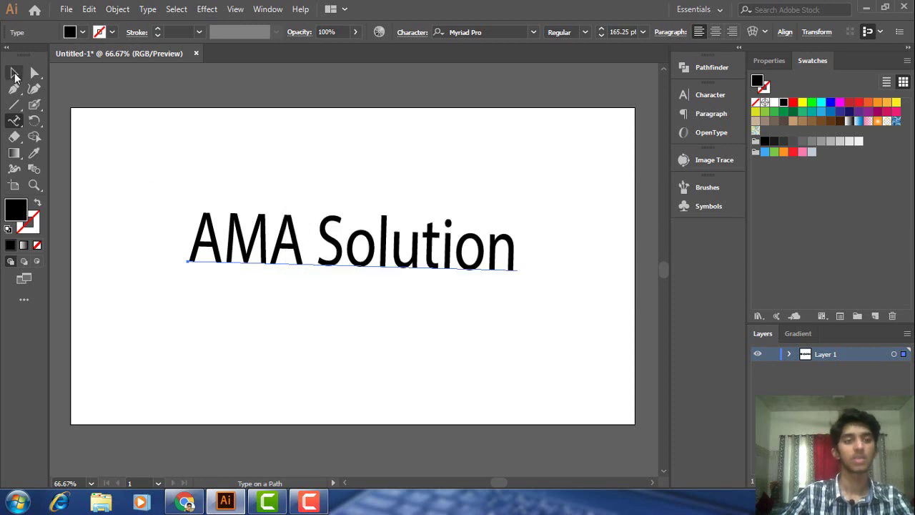
key("v")
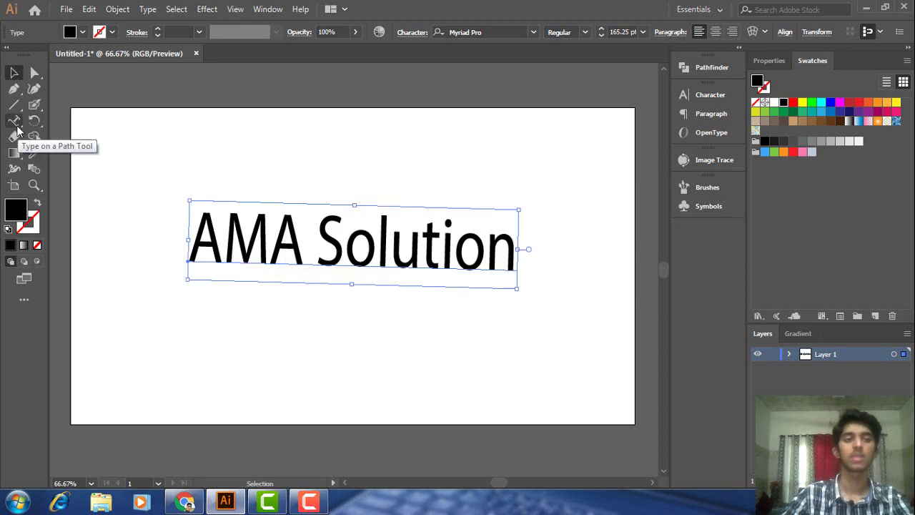
left_click(16, 123)
left_click(68, 124)
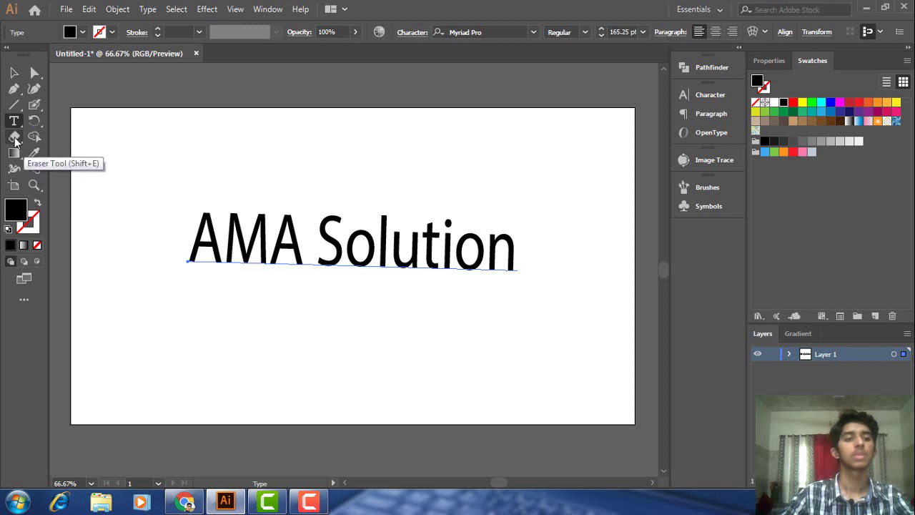
left_click(13, 139)
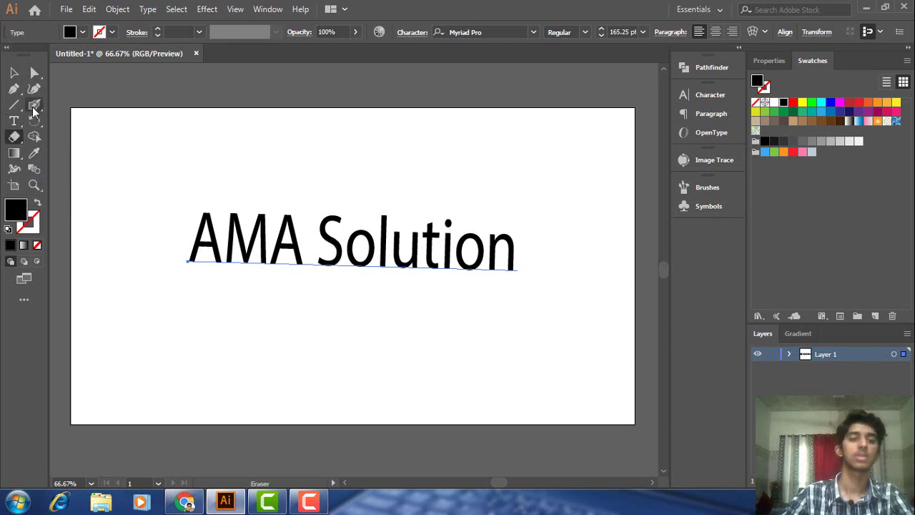
key("shift+b")
left_click_drag(34, 104, 79, 102)
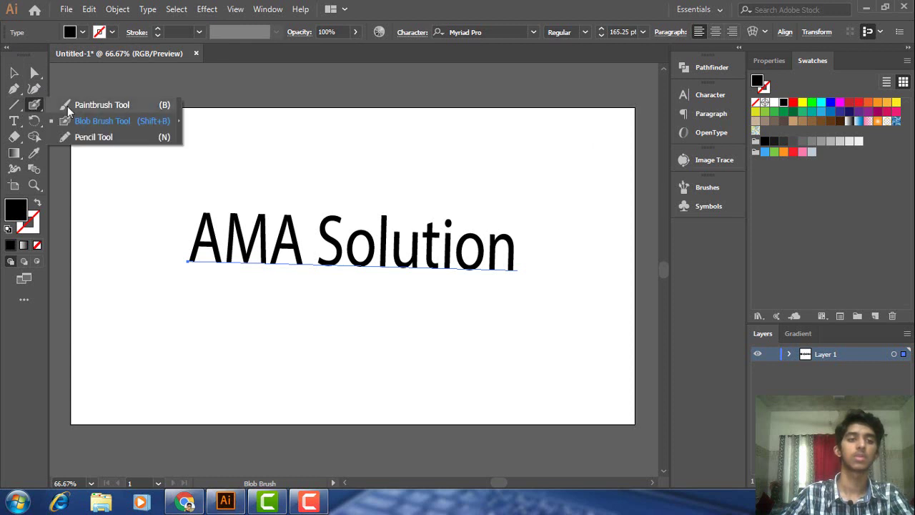
left_click_drag(224, 183, 375, 156)
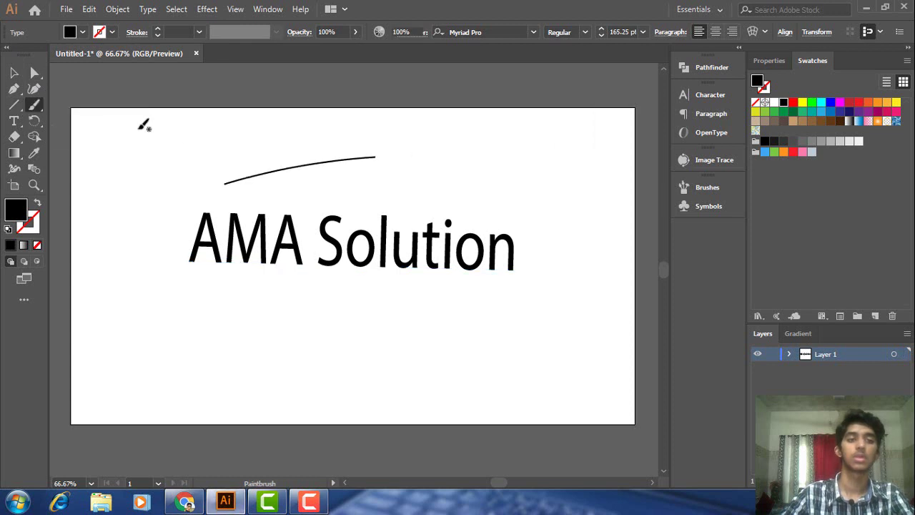
left_click(15, 153)
left_click(18, 135)
left_click_drag(248, 163, 323, 158)
left_click(14, 72)
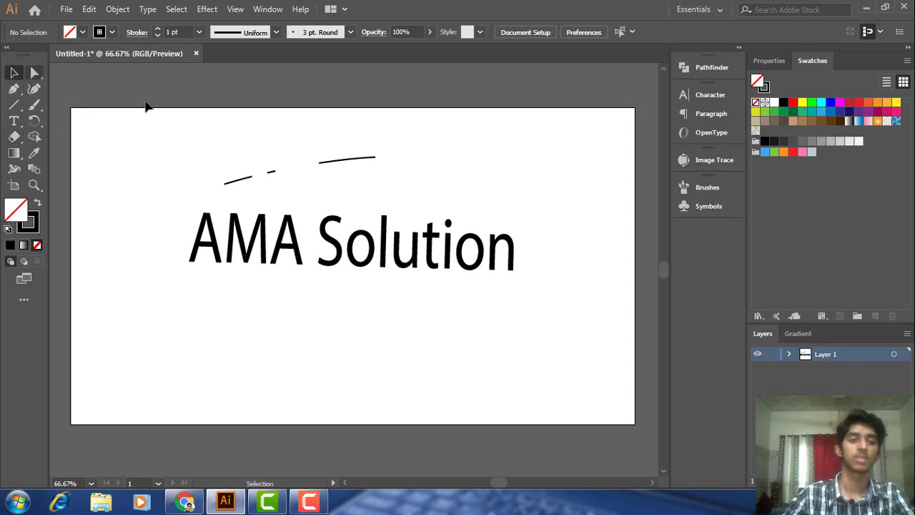
left_click_drag(170, 137, 398, 179)
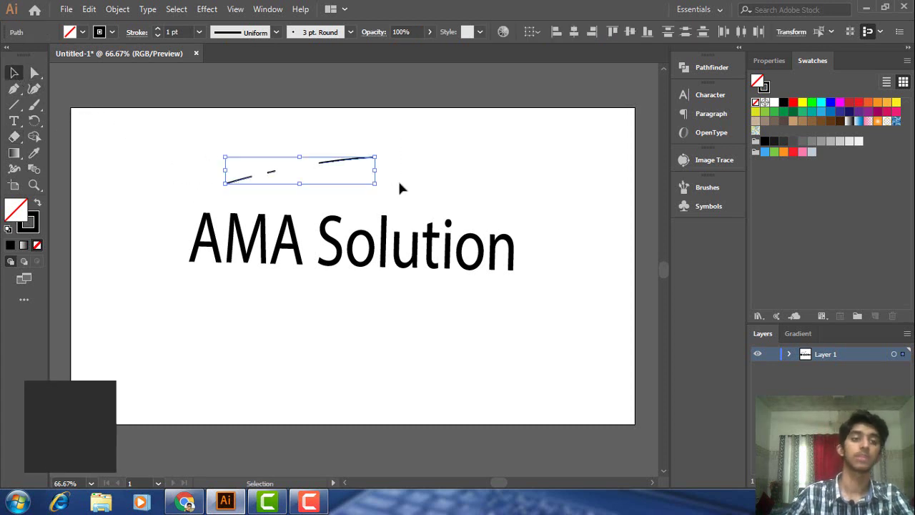
key("Delete")
left_click(13, 136)
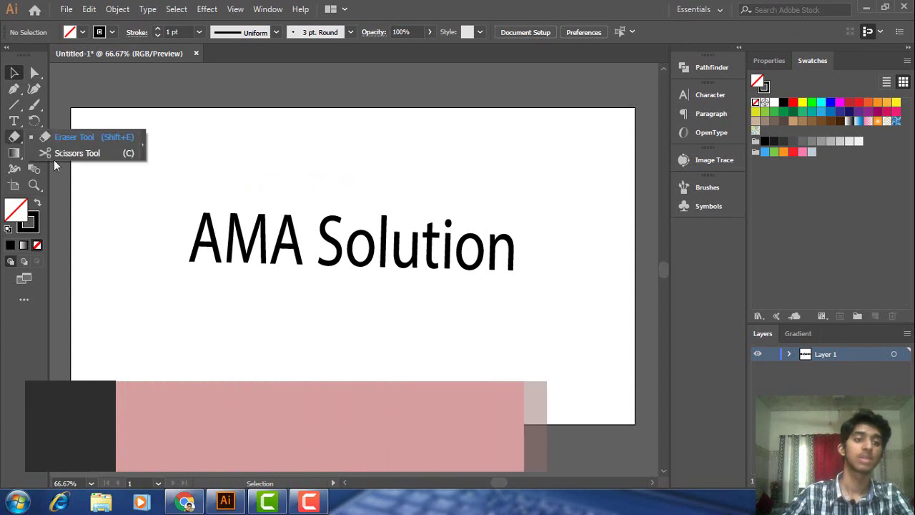
- Select the AMA Solution text, rotate it about 3 degrees, then undo the rotation
left_click(77, 153)
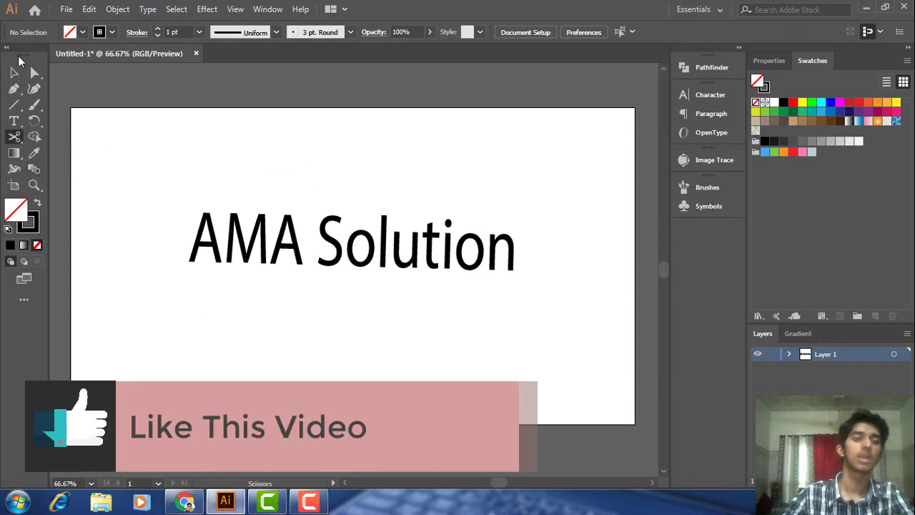
left_click(13, 72)
left_click(508, 266)
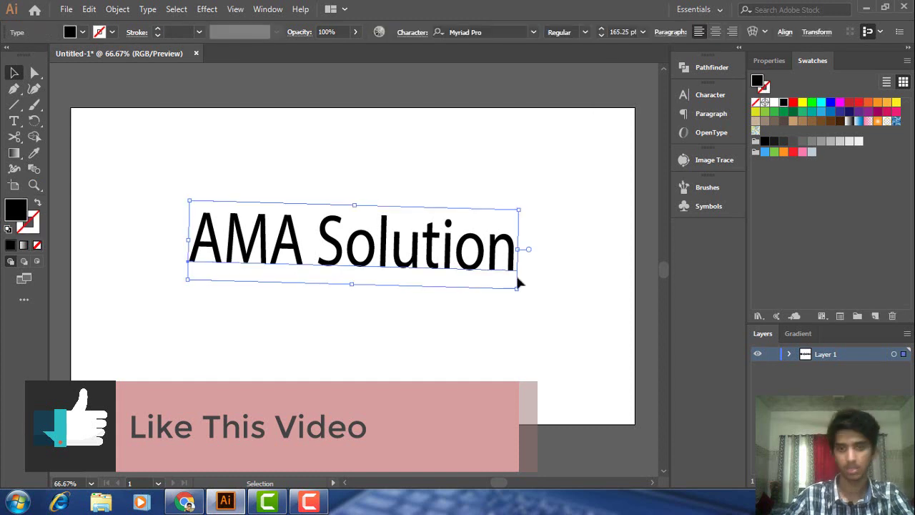
mouse_move(523, 298)
left_mouse_down()
mouse_move(529, 283)
mouse_move(529, 296)
left_mouse_up()
key("ctrl+z")
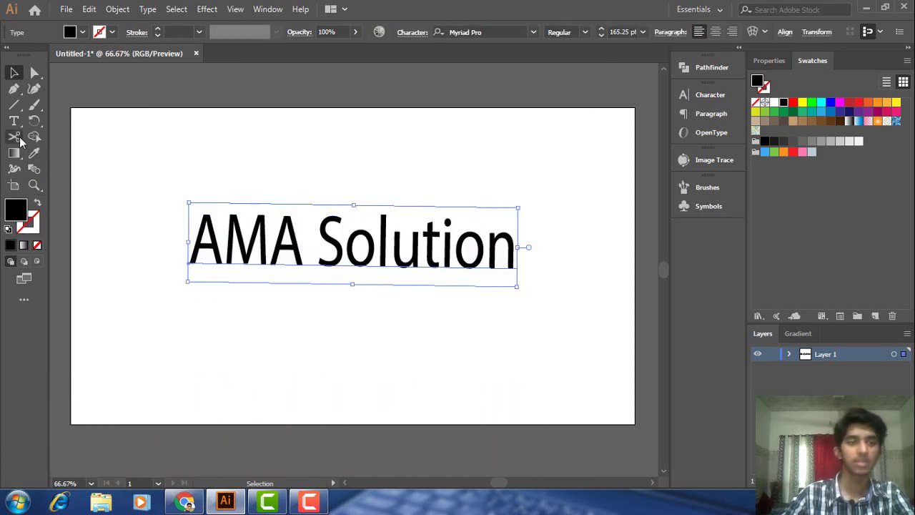
- Try cutting the text's path with Scissors and dismiss the anchor-point warning
left_click(14, 137)
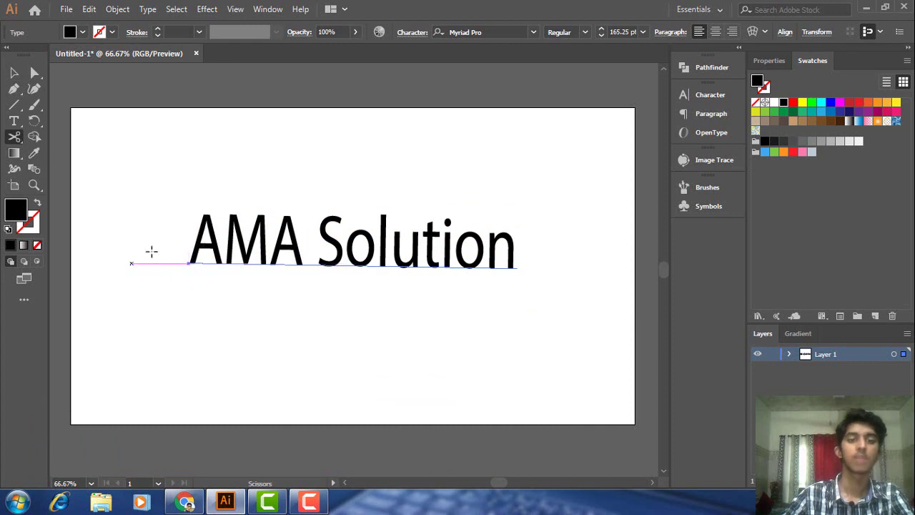
left_click(180, 255)
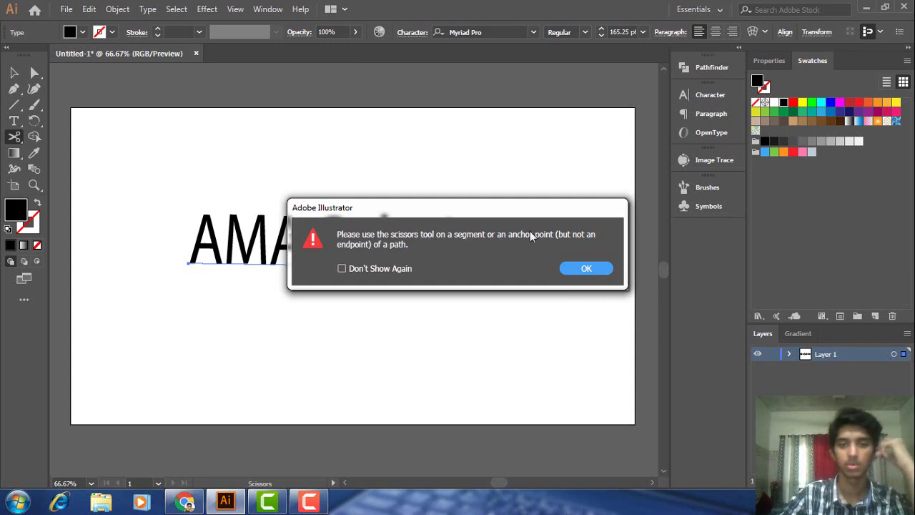
left_click(586, 268)
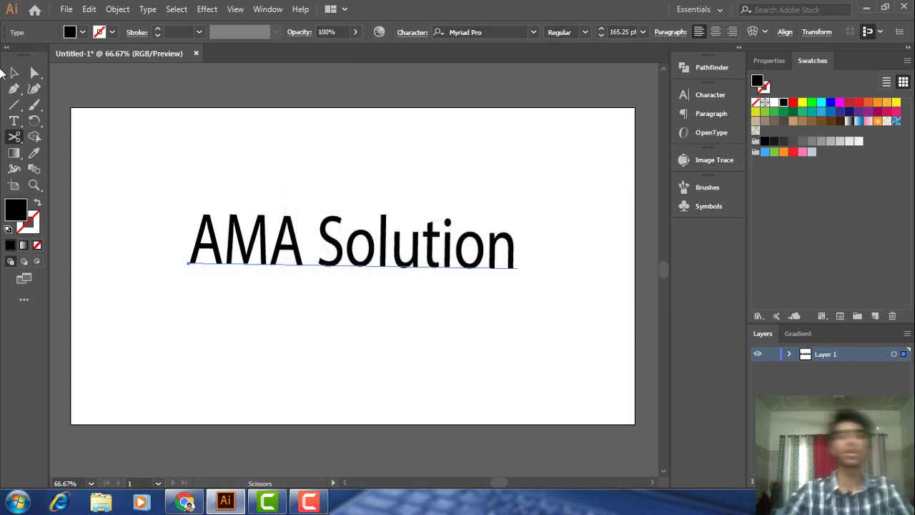
- Reselect the AMA Solution text and enlarge it to about 170 pt
left_click(14, 74)
left_click(482, 248)
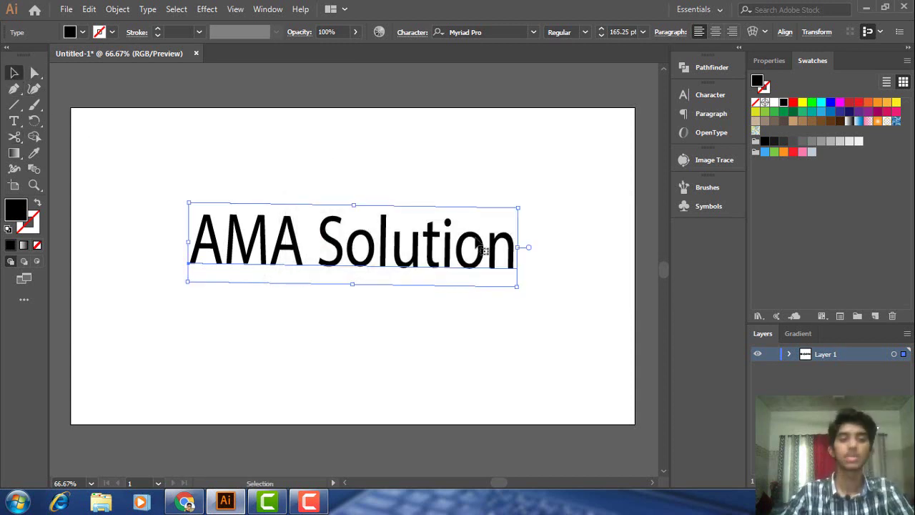
left_click(526, 207)
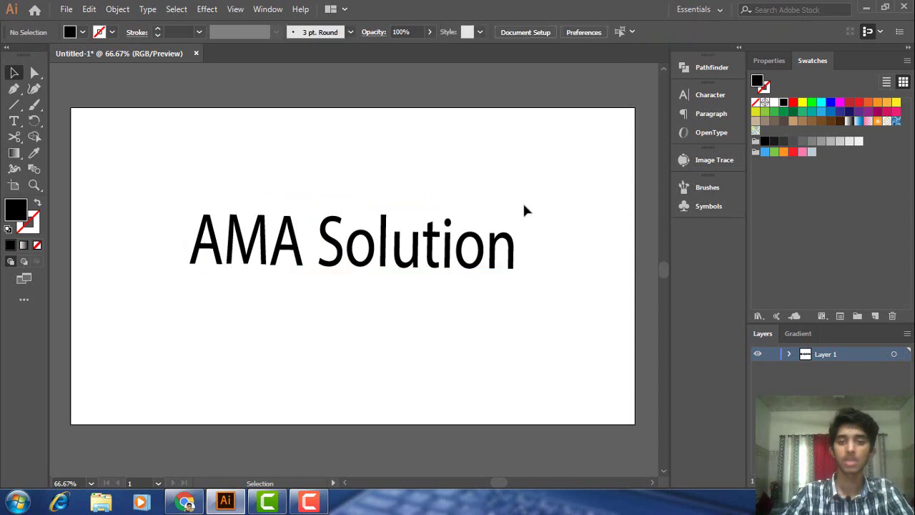
left_click(500, 239)
mouse_move(527, 202)
left_mouse_down()
mouse_move(529, 186)
mouse_move(520, 205)
left_mouse_up()
- Retry two Scissors cuts on the text, dismissing each anchor-point warning
left_click(14, 136)
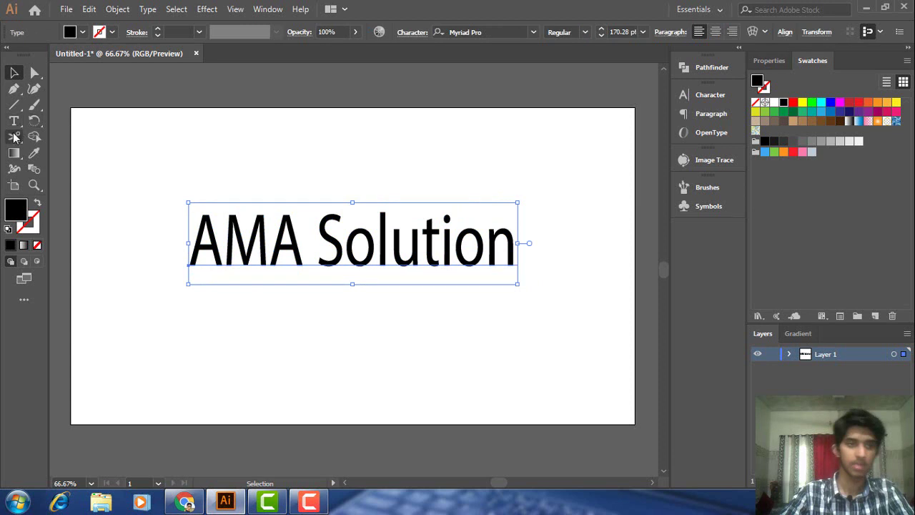
left_click(205, 246)
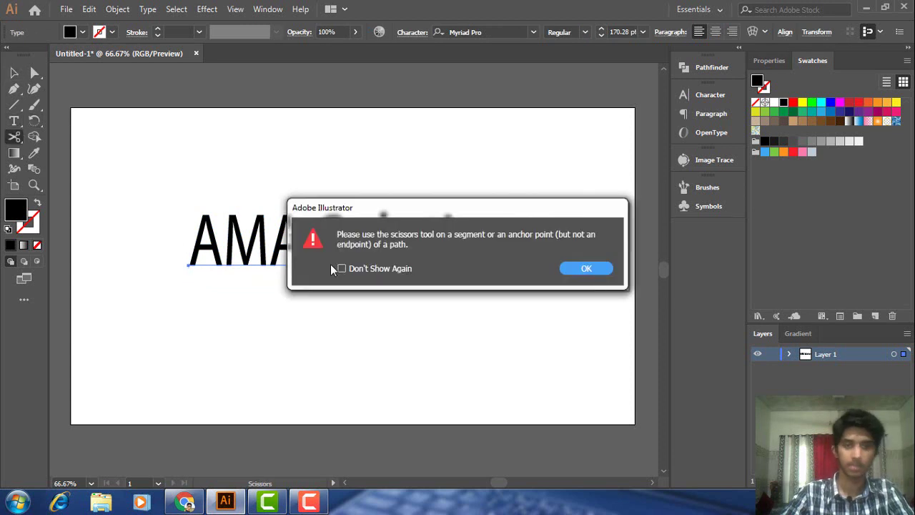
left_click(572, 269)
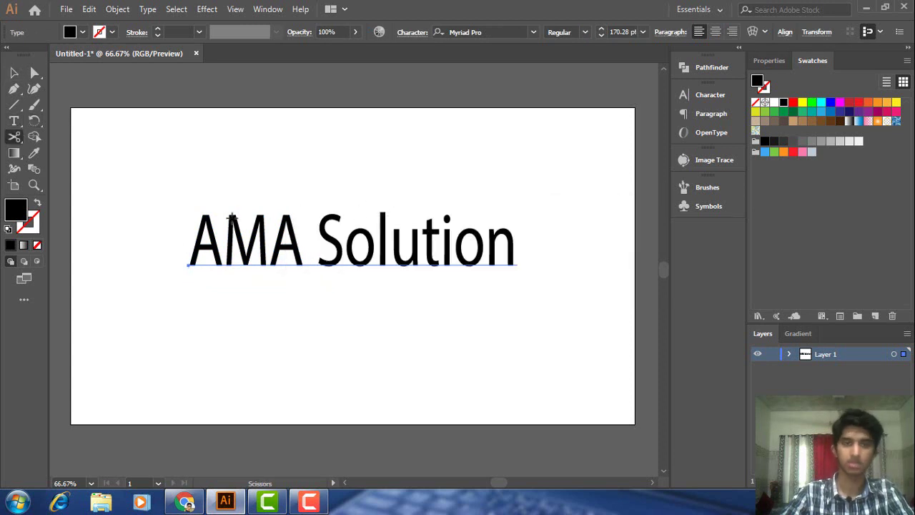
left_click(224, 223)
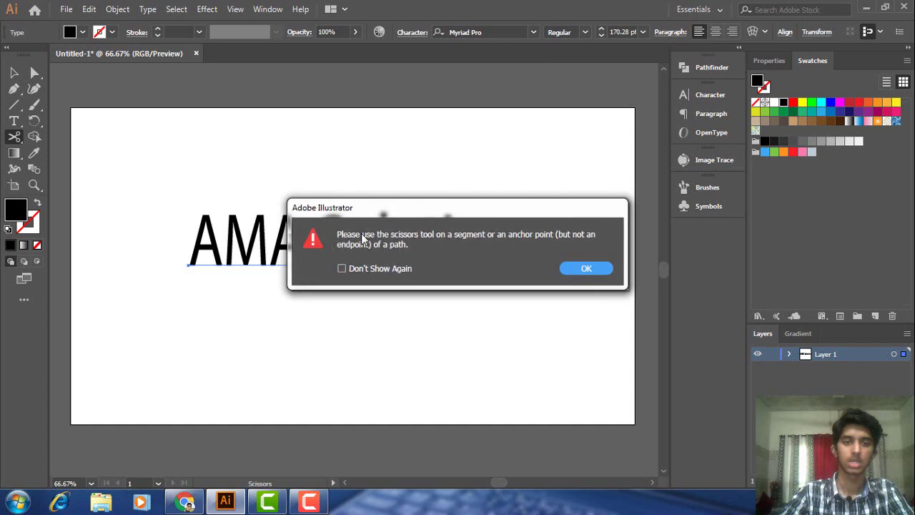
left_click(582, 269)
- Switch to the Eraser Tool, then return to Selection and deselect the text
left_click(13, 138)
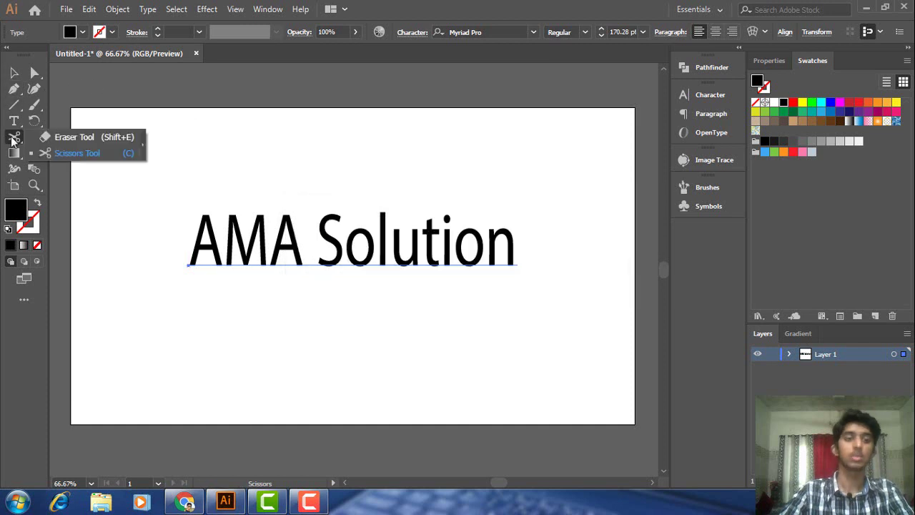
left_click(68, 137)
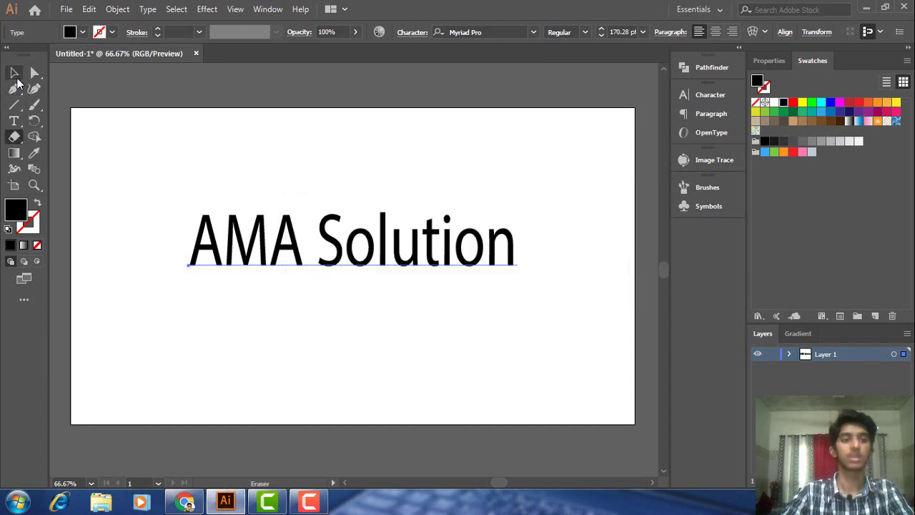
left_click(15, 74)
left_click(125, 202)
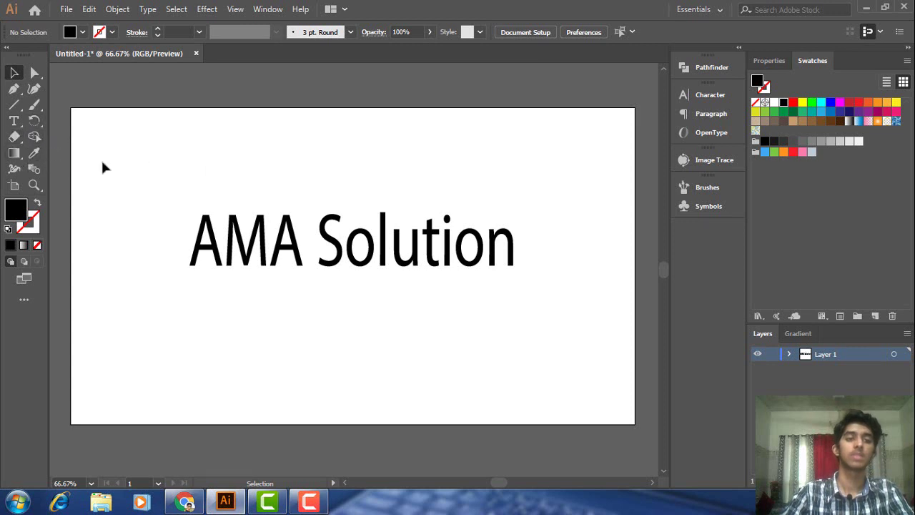
- Select the AMA Solution text and expand it into outlined shapes with Object > Expand
left_click(16, 153)
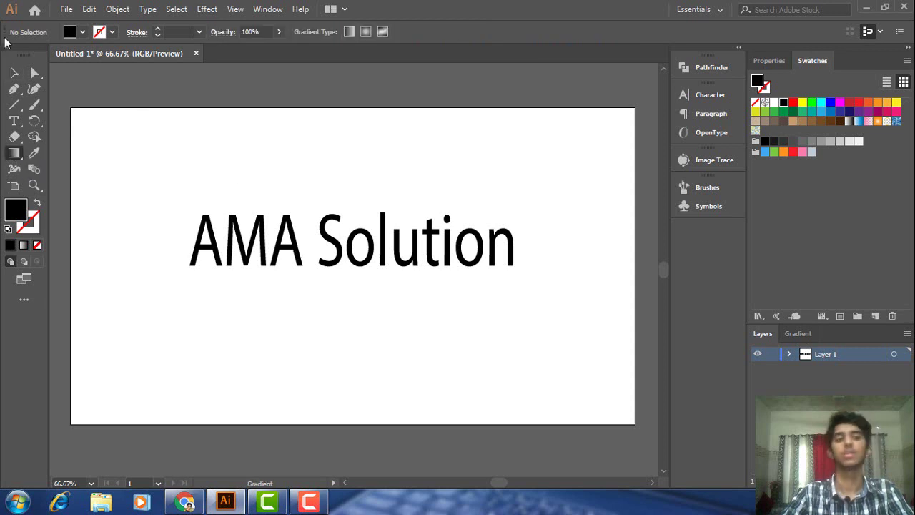
key("v")
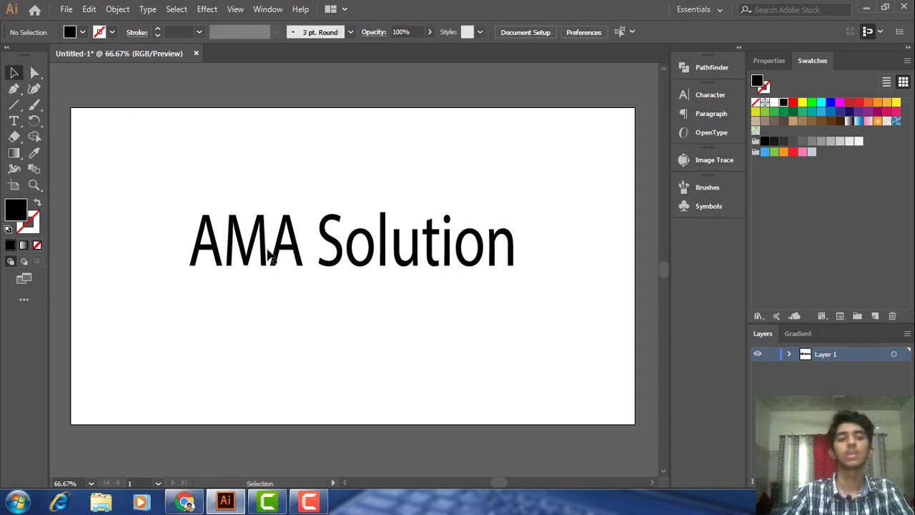
left_click(294, 248)
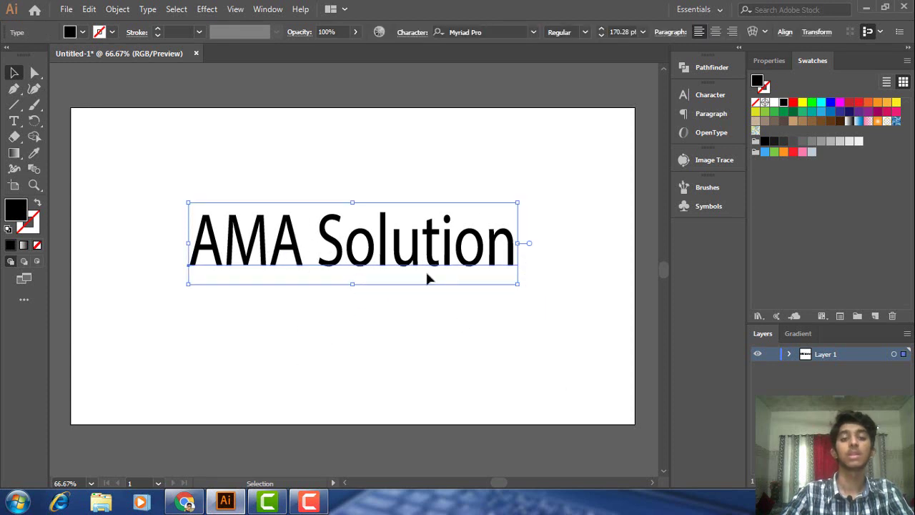
left_click(82, 33)
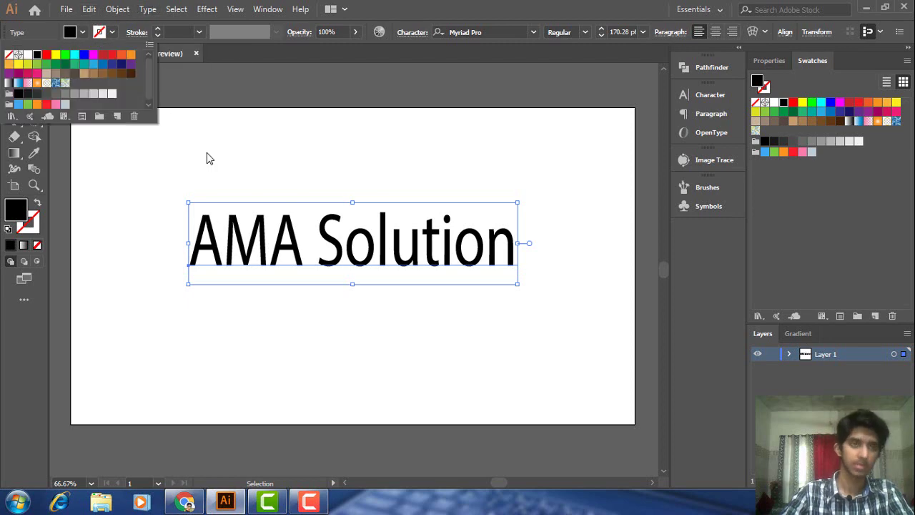
left_click(89, 9)
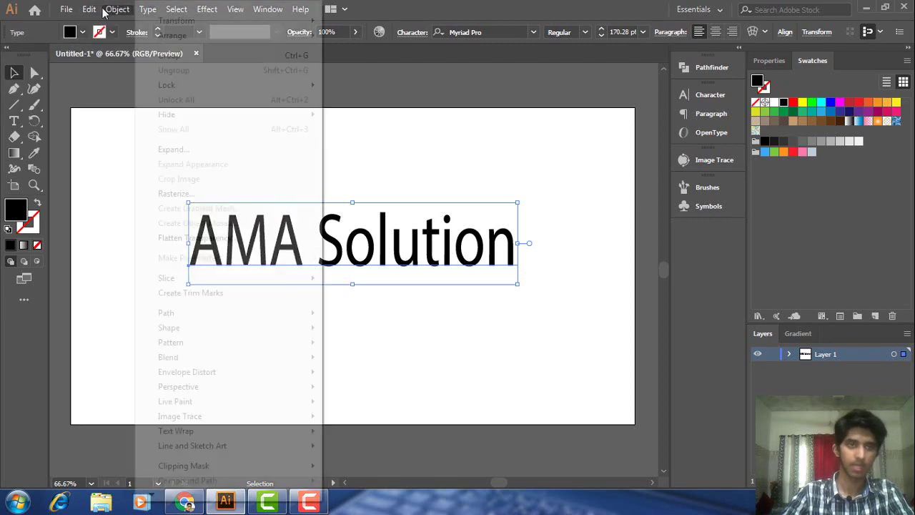
left_click(118, 10)
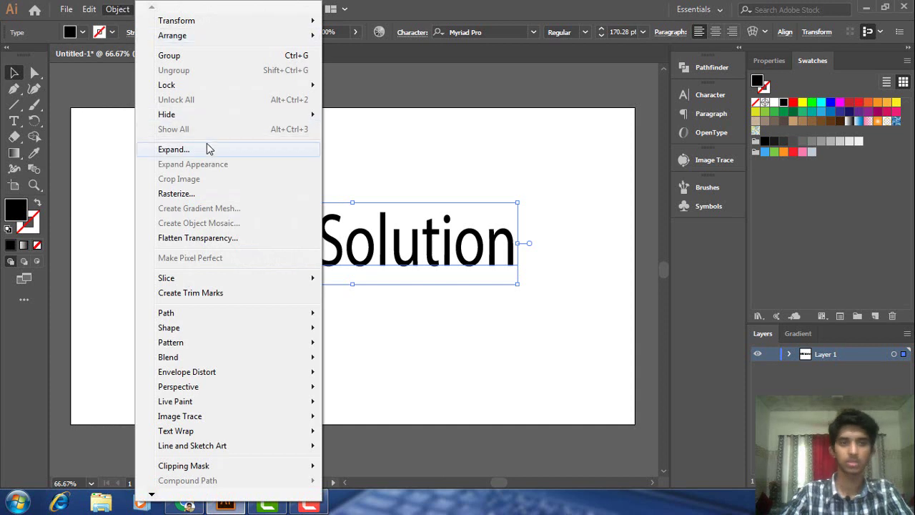
left_click(202, 150)
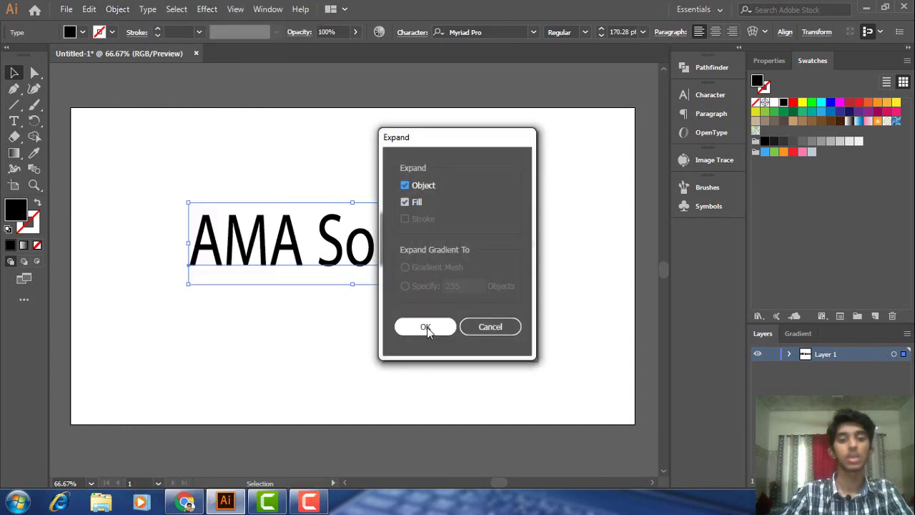
left_click(427, 327)
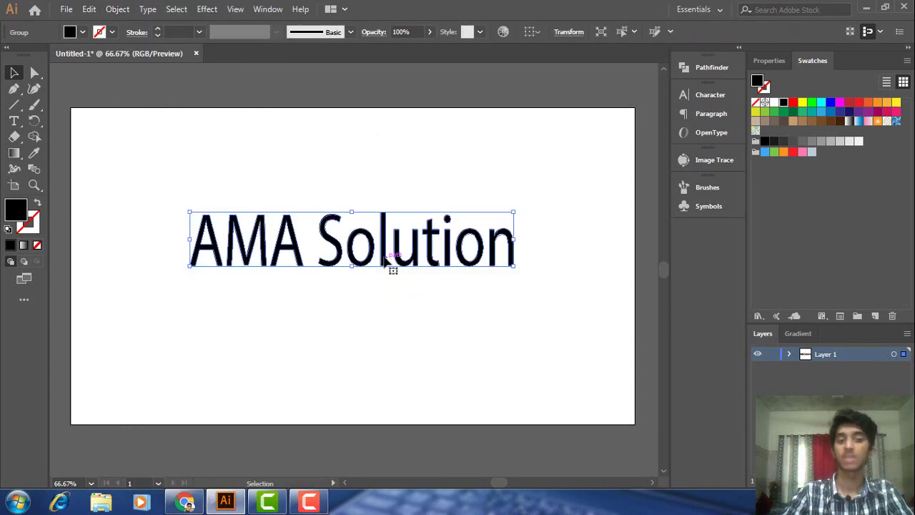
- Fill the expanded lettering with a white-to-black gradient and show the Gradient panel
left_click(83, 33)
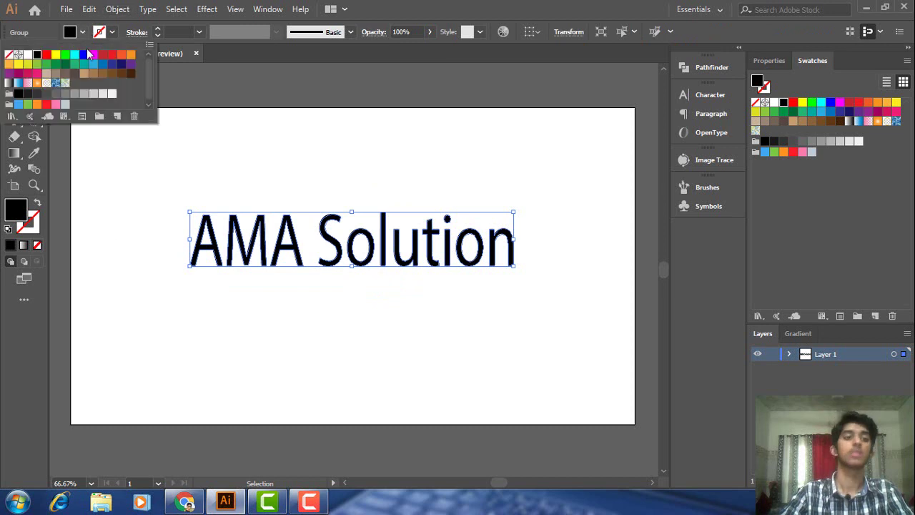
left_click(17, 85)
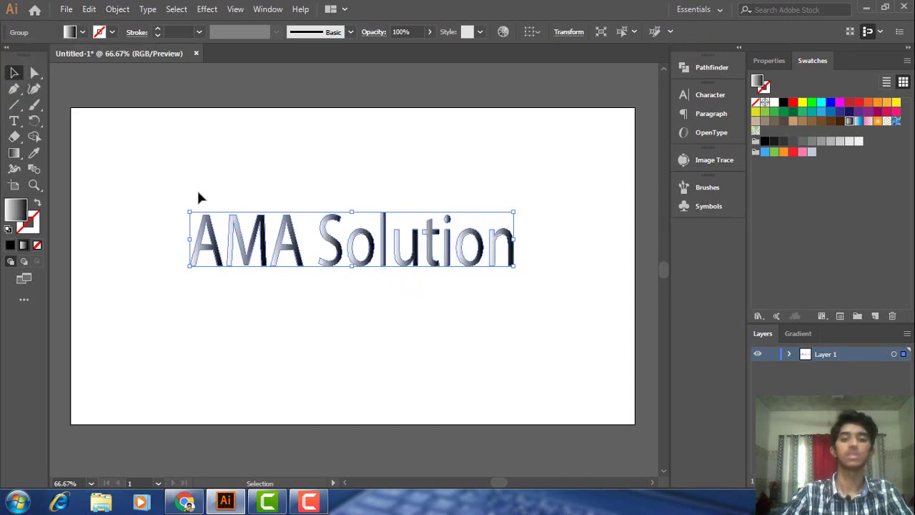
left_click(796, 334)
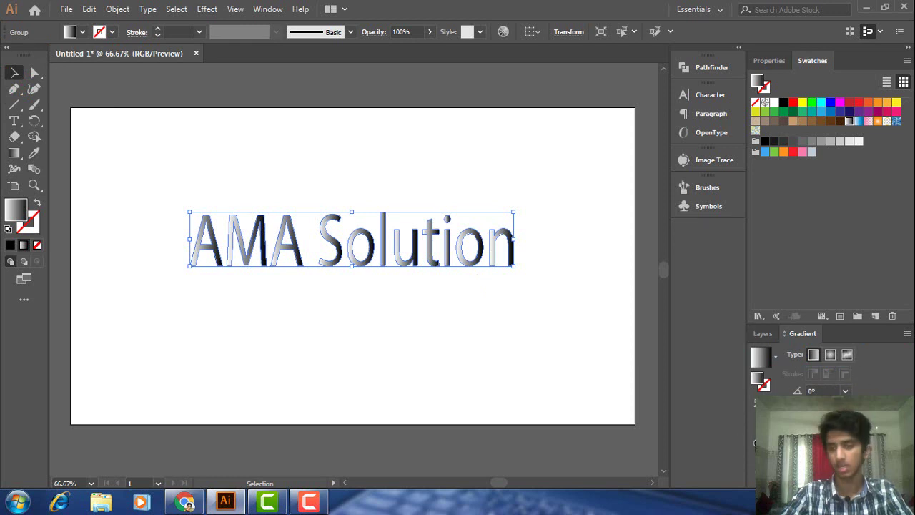
- Recolour the two gradient stops red and magenta, then reselect the lettering and return to Layers
double_click(755, 442)
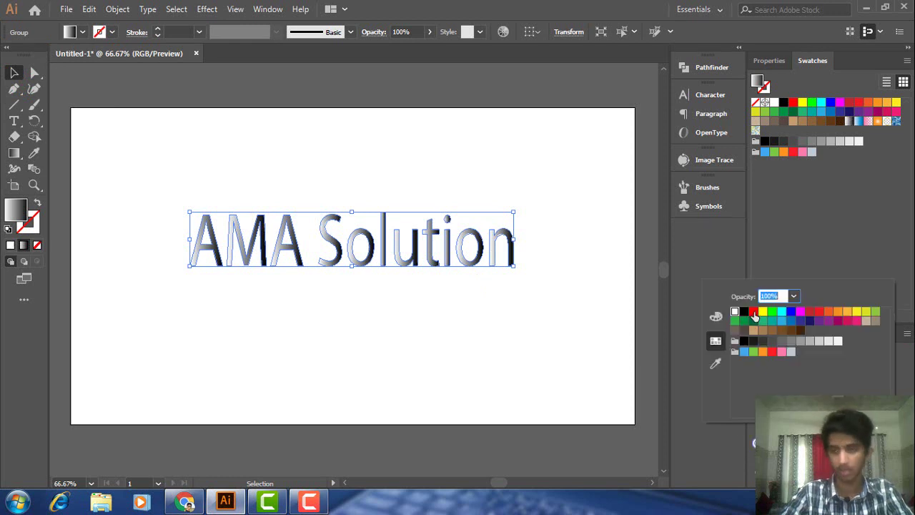
left_click(754, 312)
left_click(486, 251)
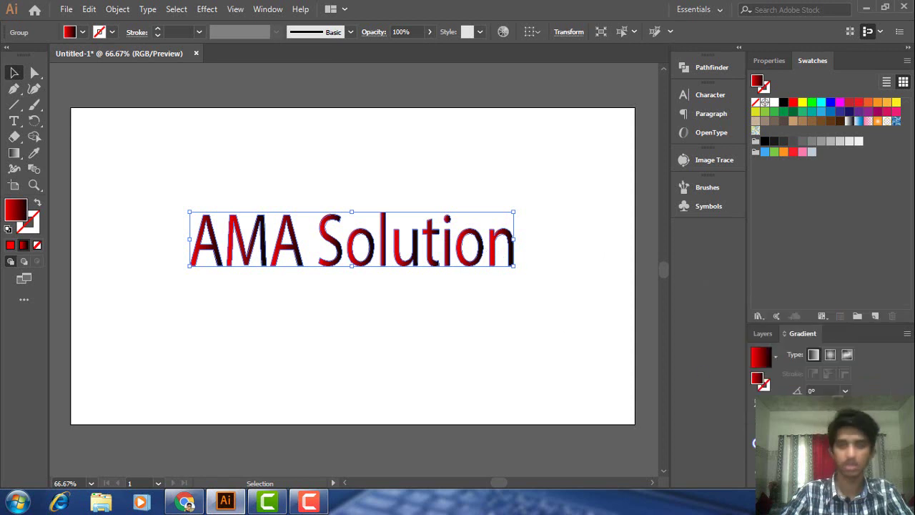
double_click(887, 431)
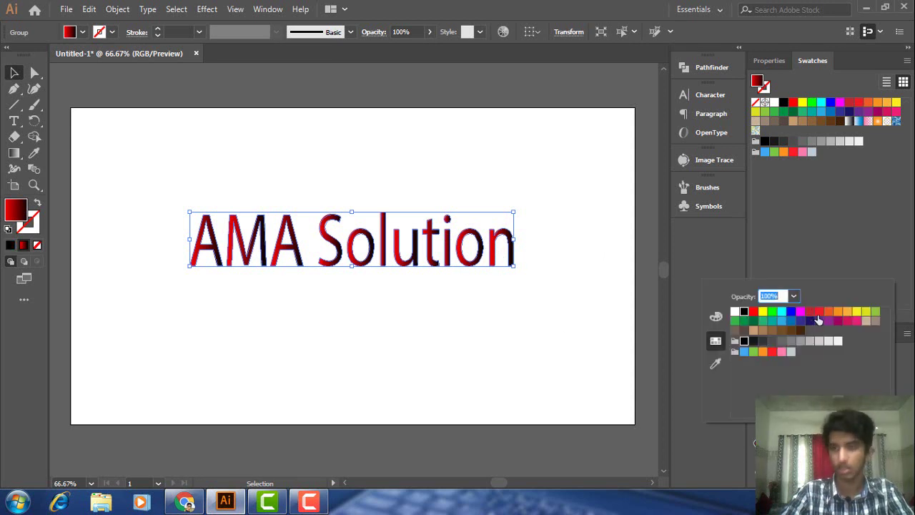
left_click(799, 312)
left_click(553, 339)
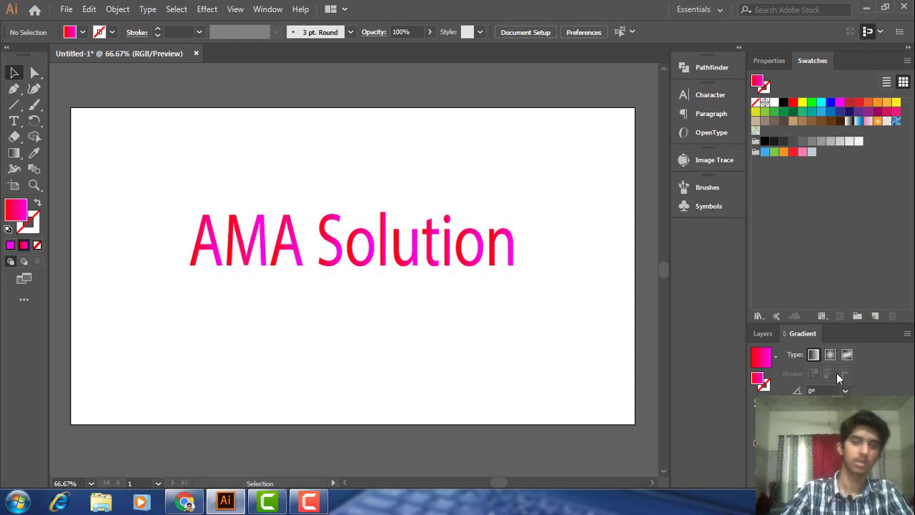
left_click_drag(257, 147, 547, 301)
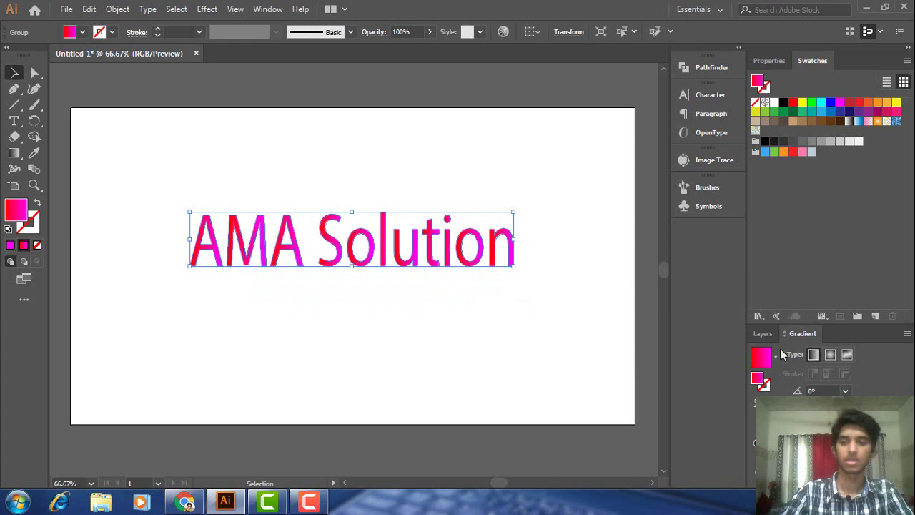
left_click(762, 334)
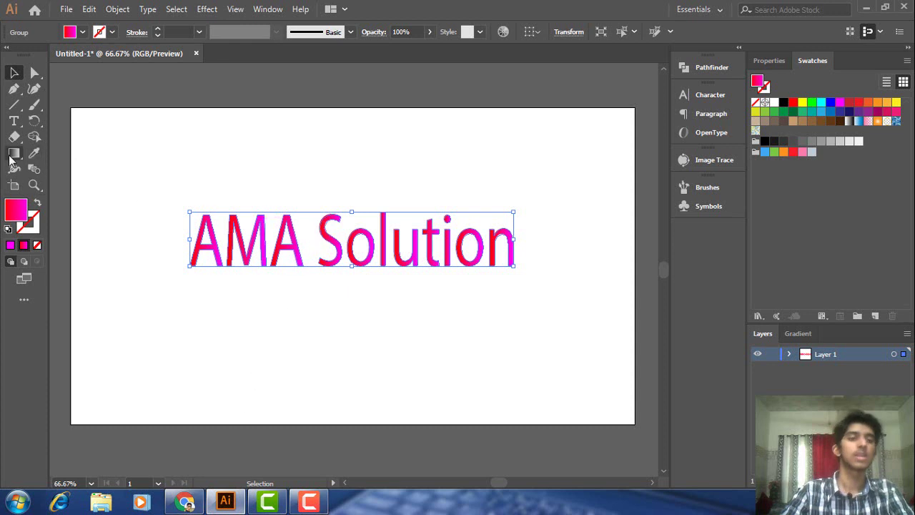
- Choose the Rectangle Tool, cancel its size dialog, then reopen the 683 × 360 px Rectangle dialog
left_click(34, 153)
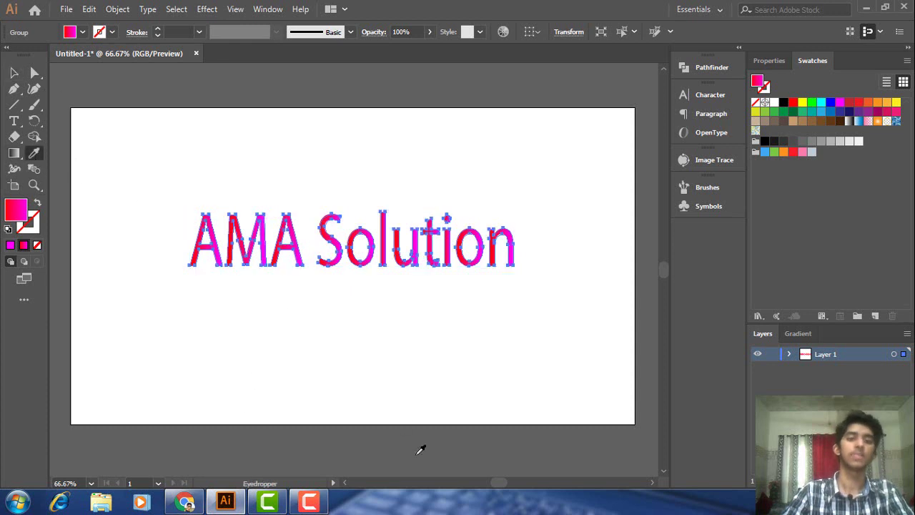
left_click(89, 33)
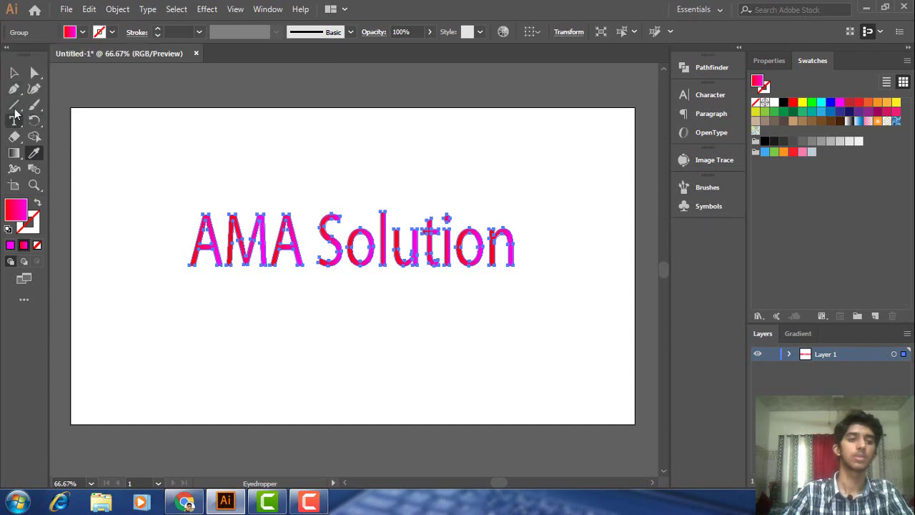
left_click(15, 105)
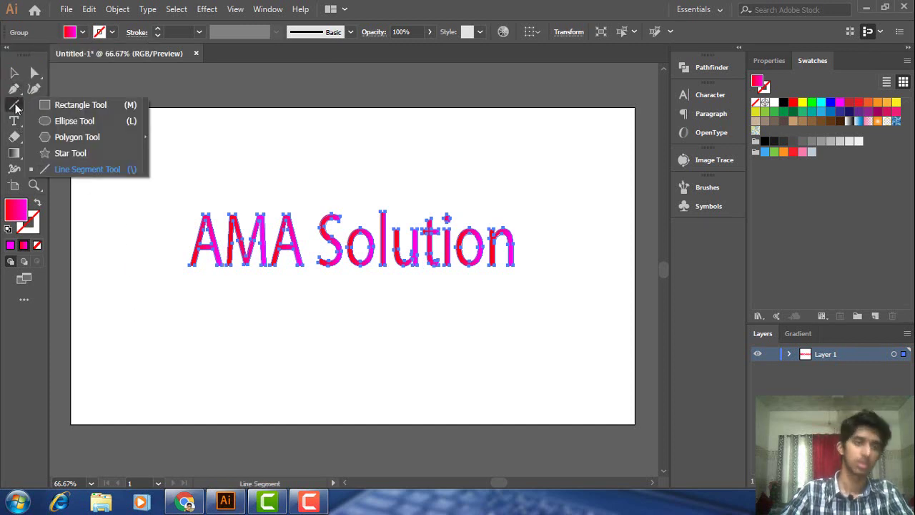
left_click(58, 105)
left_click(170, 186)
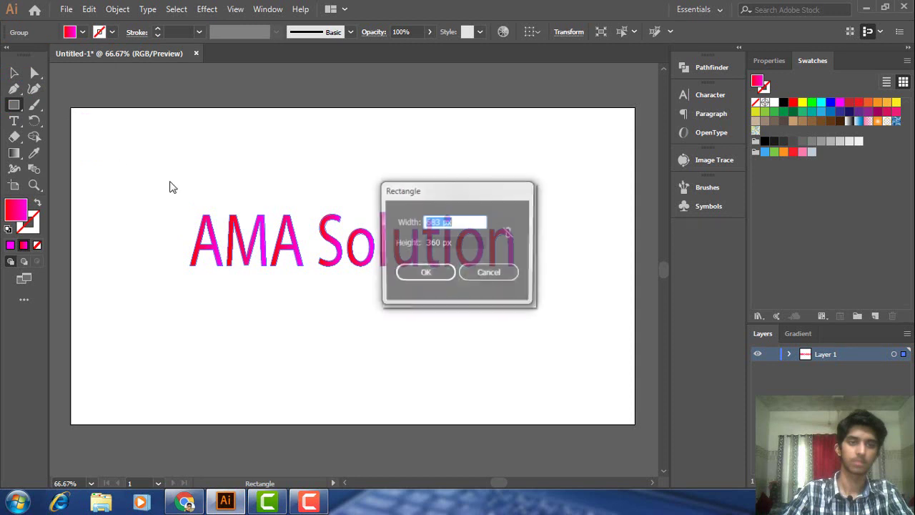
left_click(496, 271)
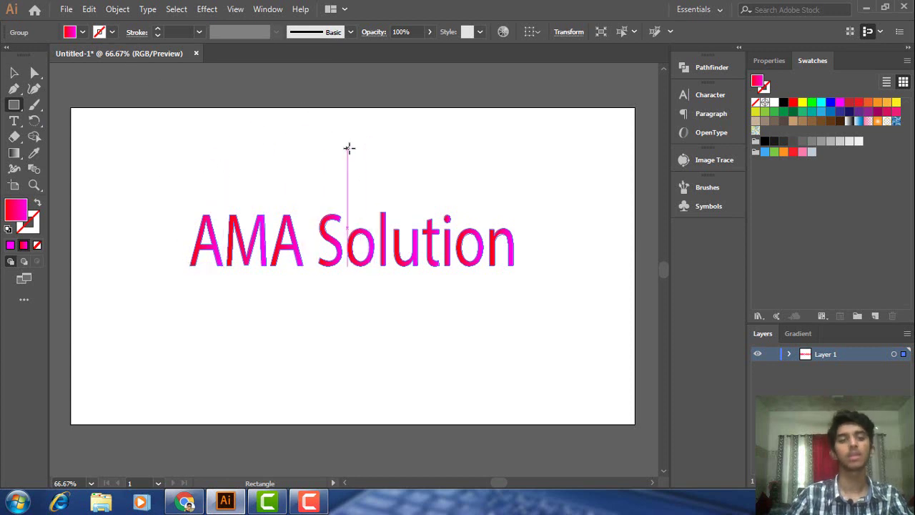
left_click(347, 148)
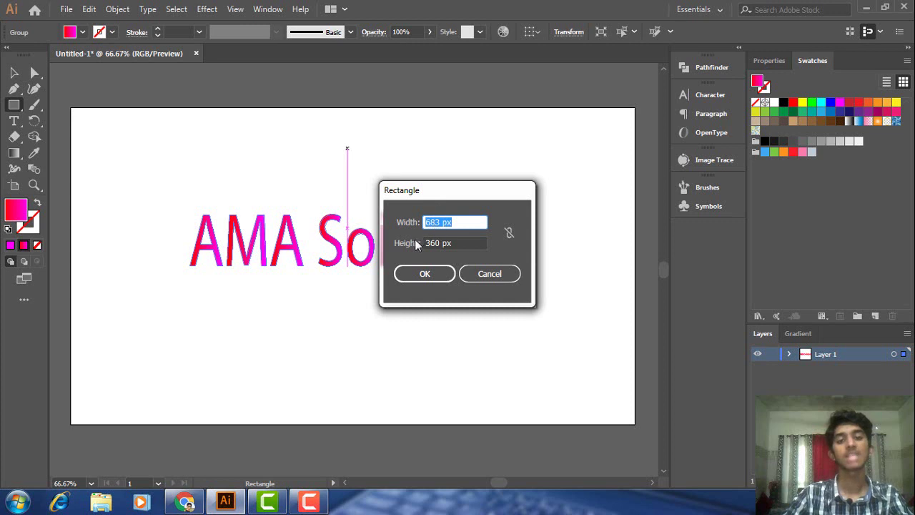
- Undo a freehand rectangle, then create a 40 px-wide pink square through the Rectangle dialog
left_click(483, 273)
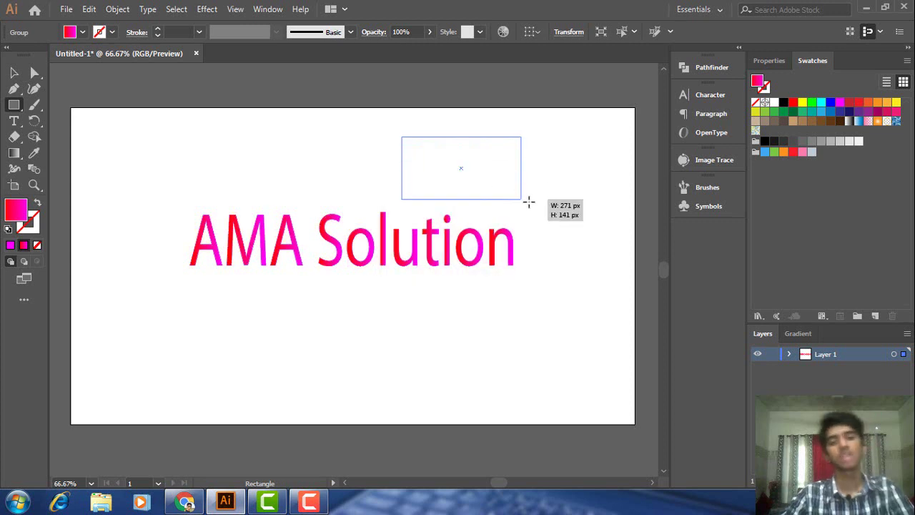
left_click_drag(404, 137, 529, 202)
key("ctrl+z")
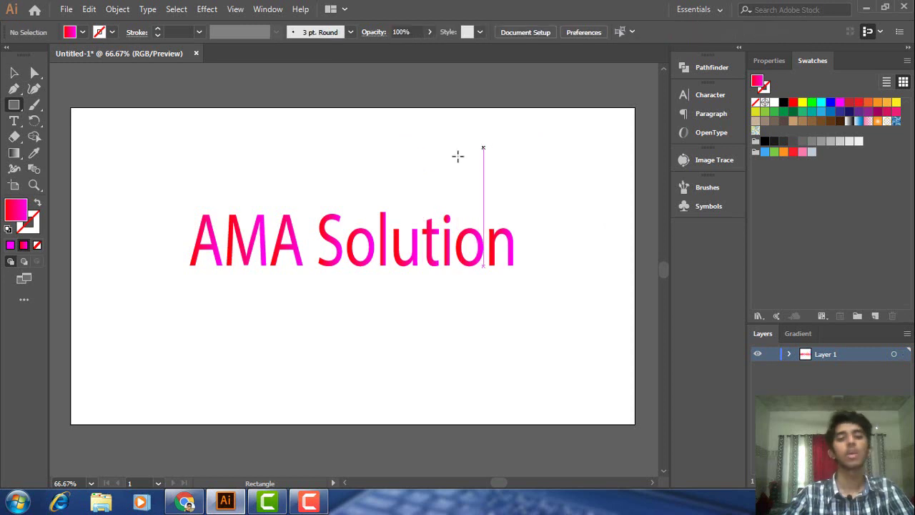
left_click(341, 150)
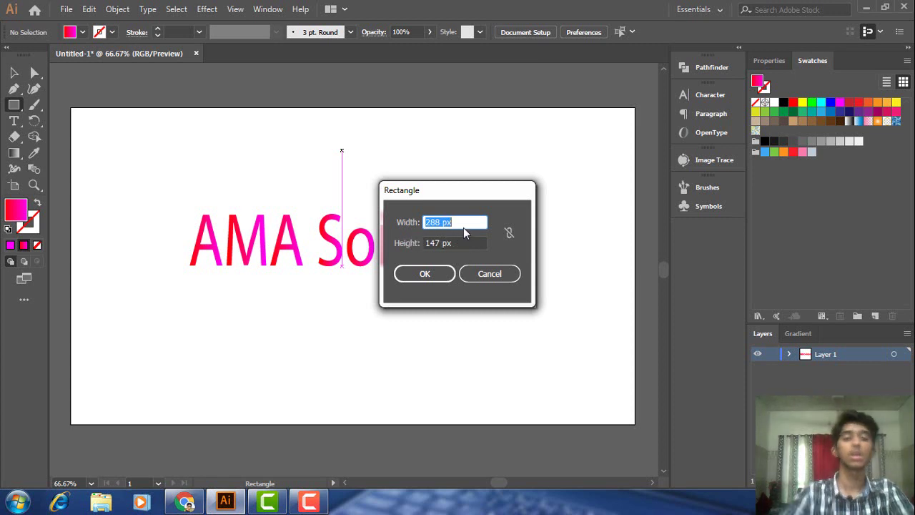
type("40")
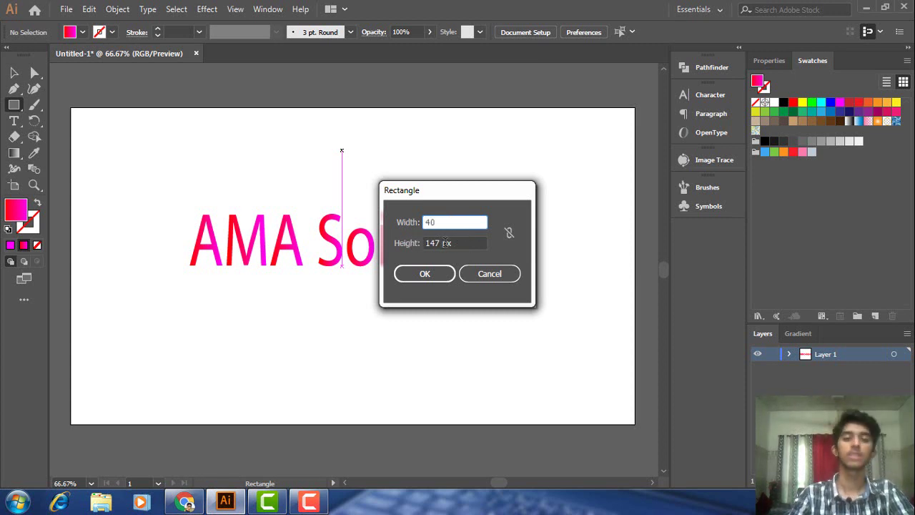
left_click(454, 239)
key("BackSpace")
key("BackSpace")
key("BackSpace")
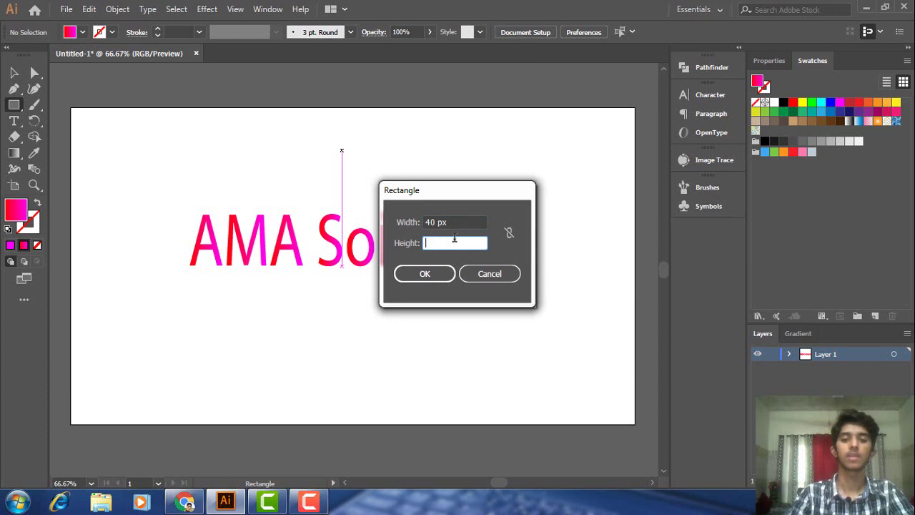
type("40")
key("Return")
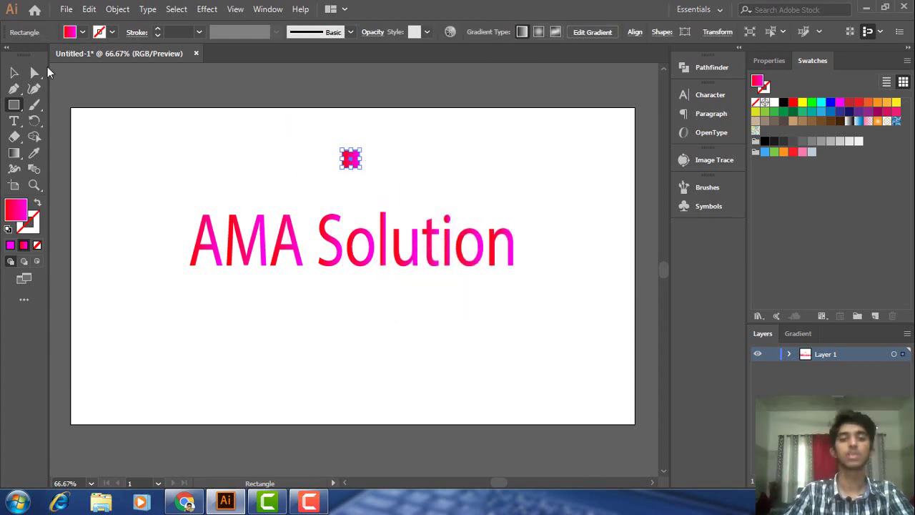
- Select and delete the small pink square
left_click(16, 74)
key("Delete")
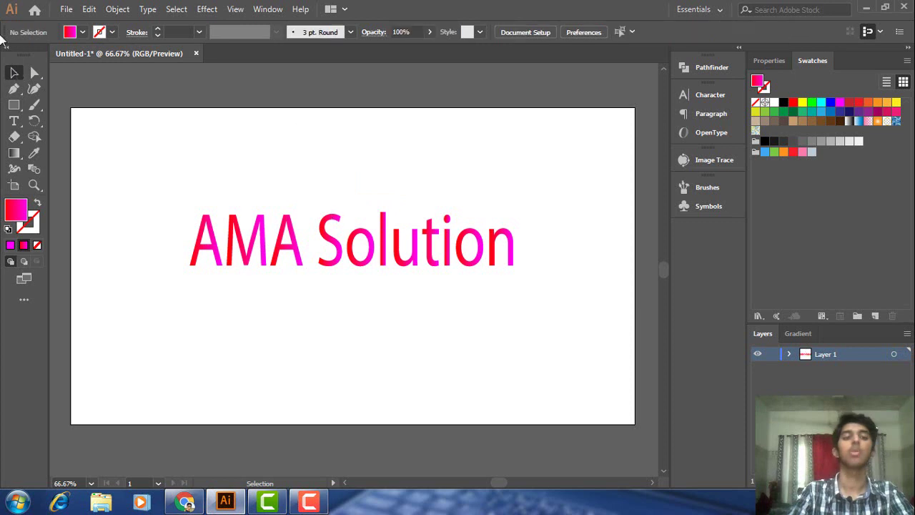
left_click_drag(15, 104, 61, 119)
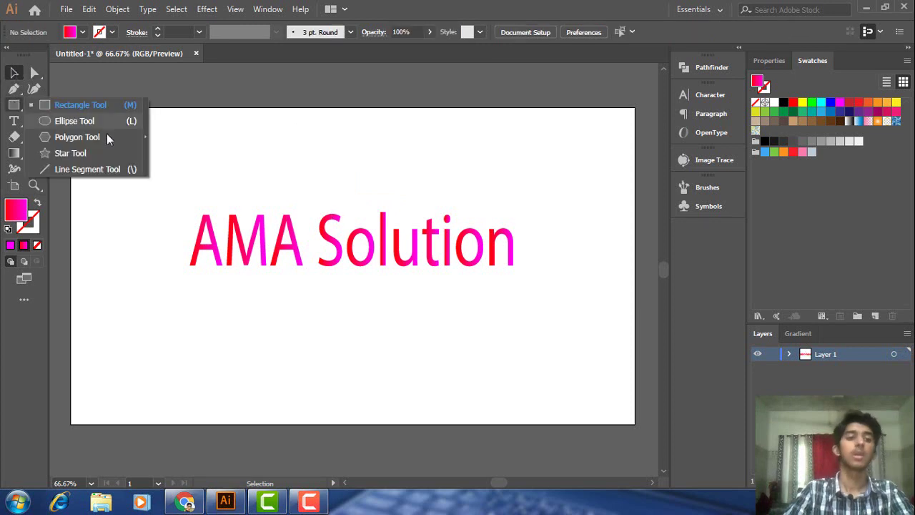
left_click(197, 155)
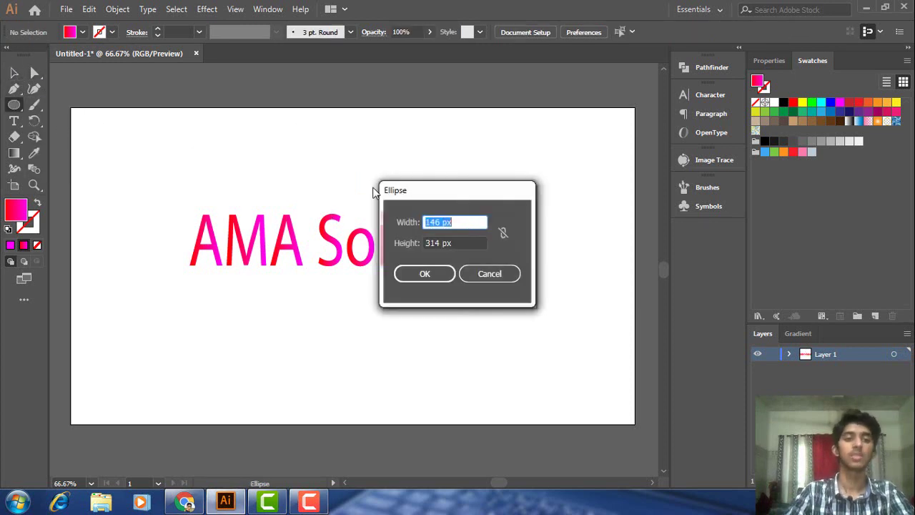
left_click(504, 279)
left_click_drag(24, 109, 57, 131)
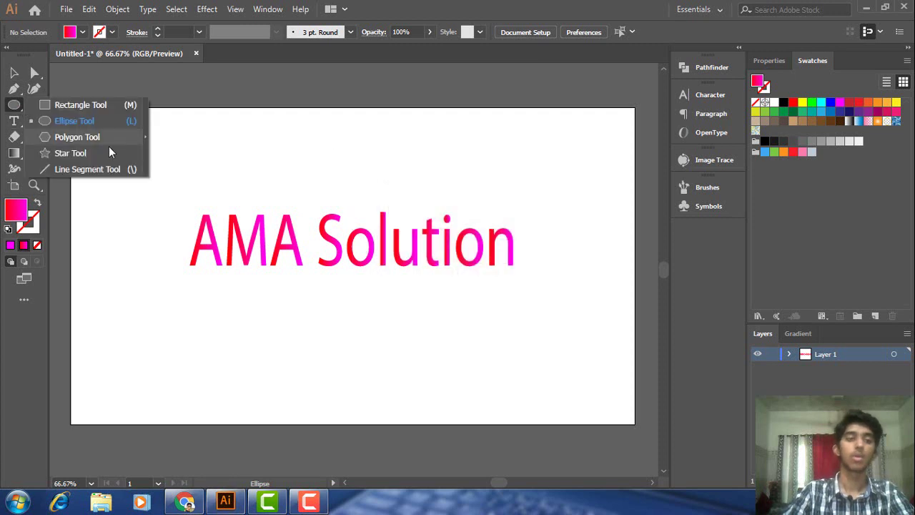
left_click(72, 137)
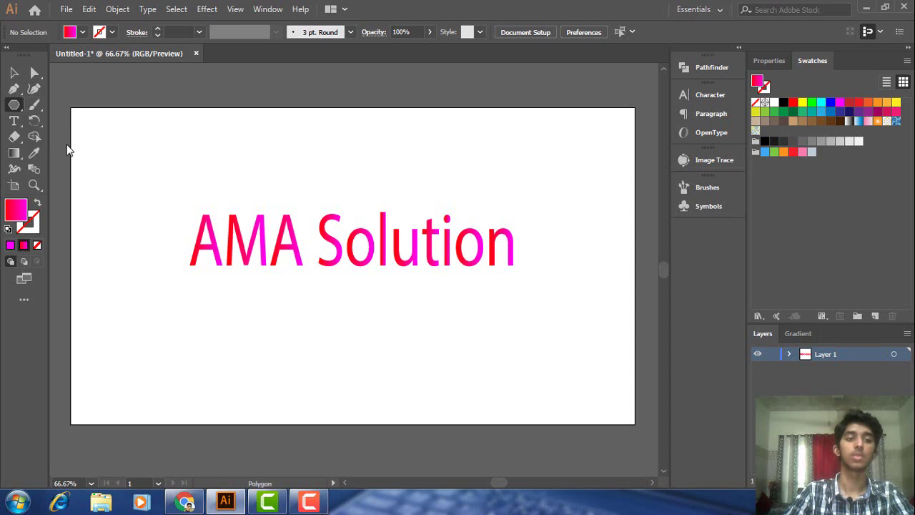
left_click(303, 151)
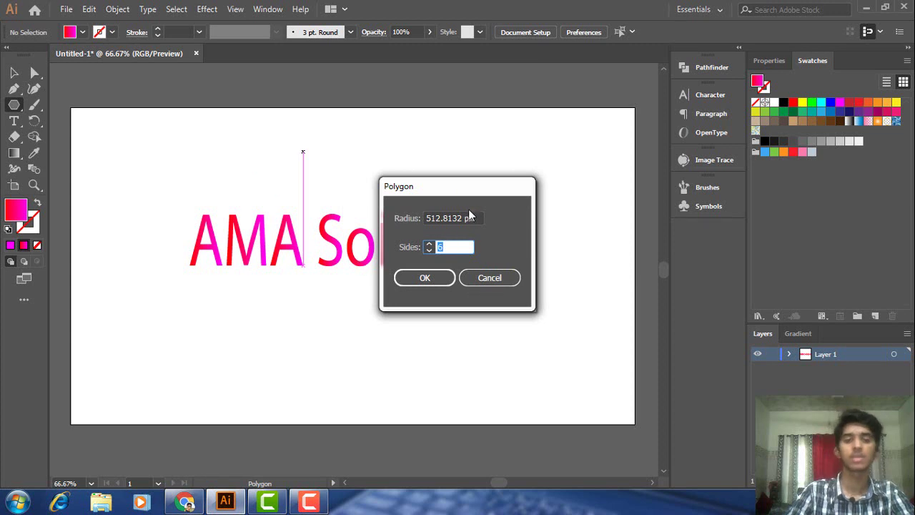
left_click(429, 244)
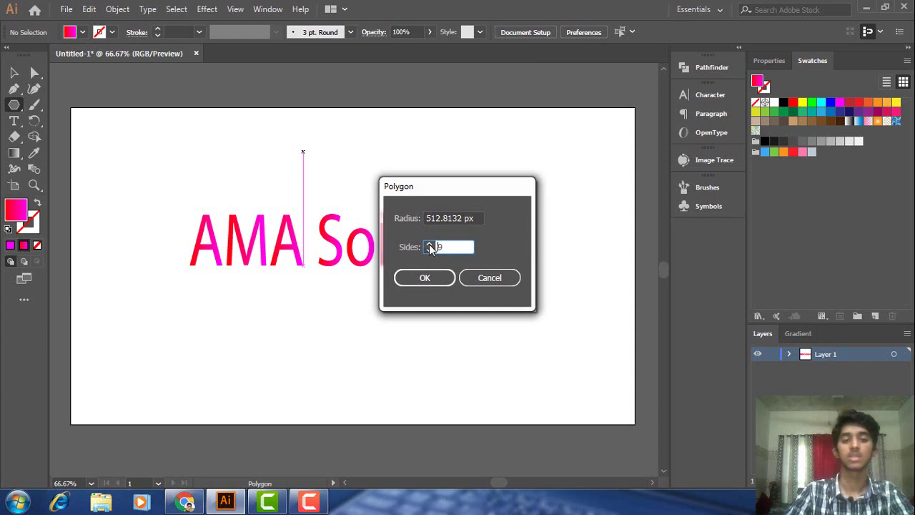
left_click(429, 243)
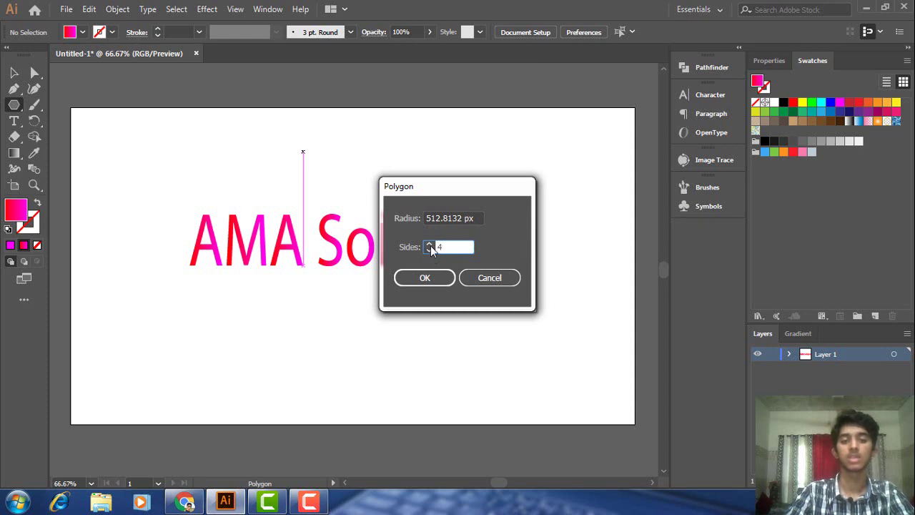
left_click(430, 250)
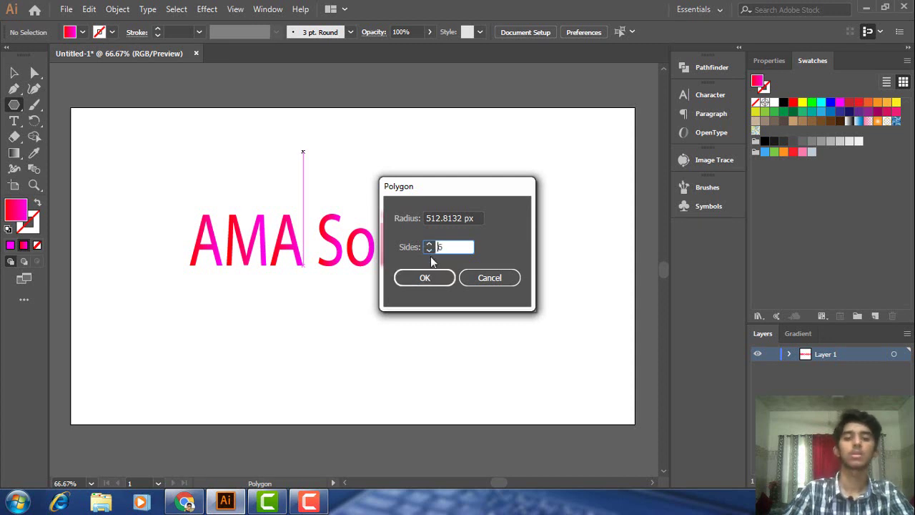
left_click(429, 244)
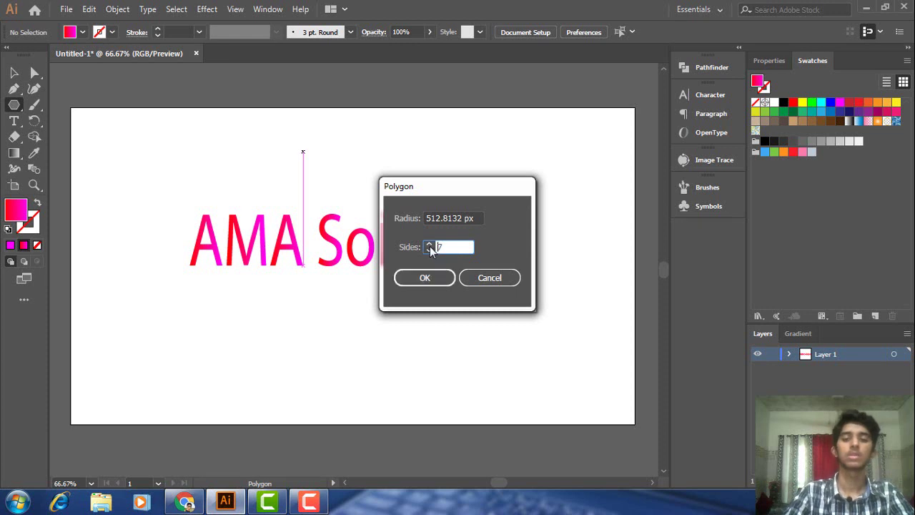
left_click(435, 277)
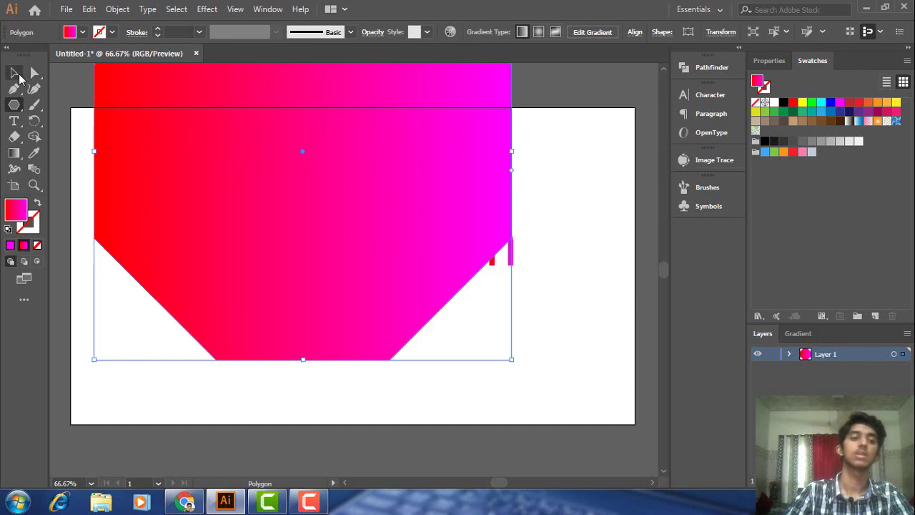
left_click(15, 73)
key("Delete")
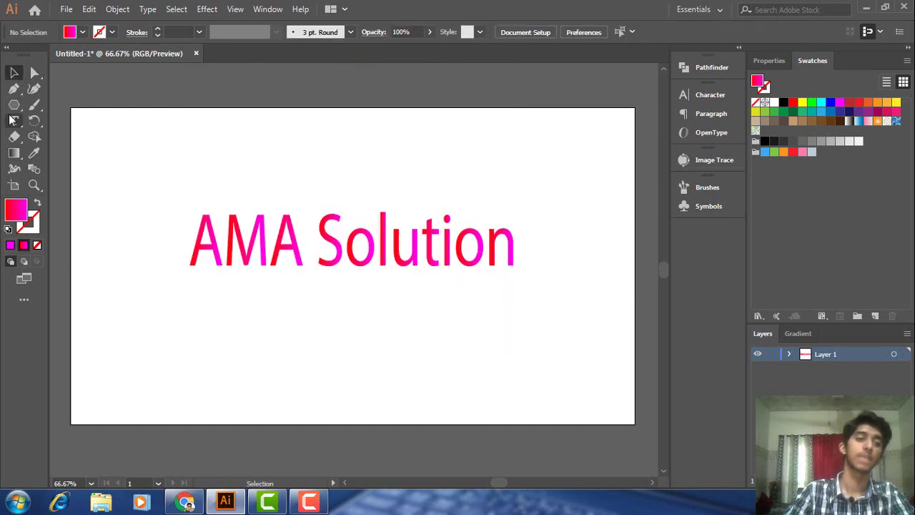
left_click_drag(14, 105, 61, 105)
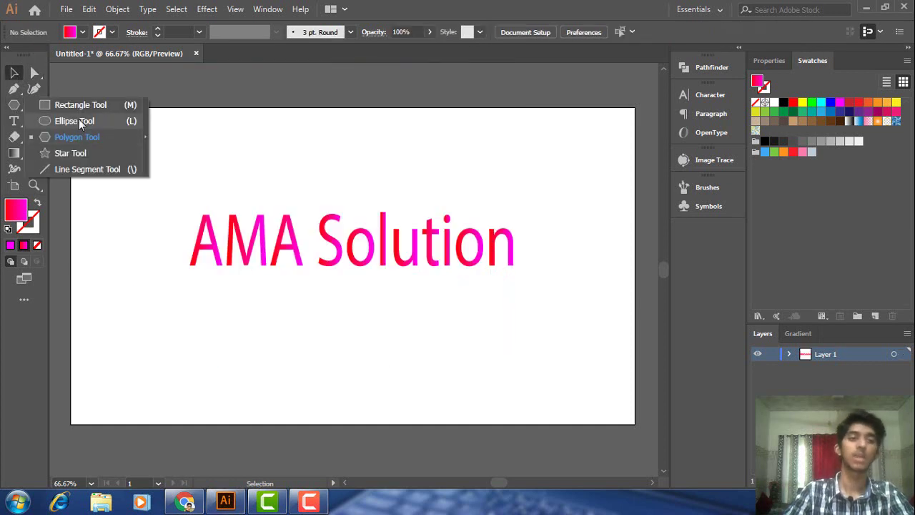
left_click(61, 105)
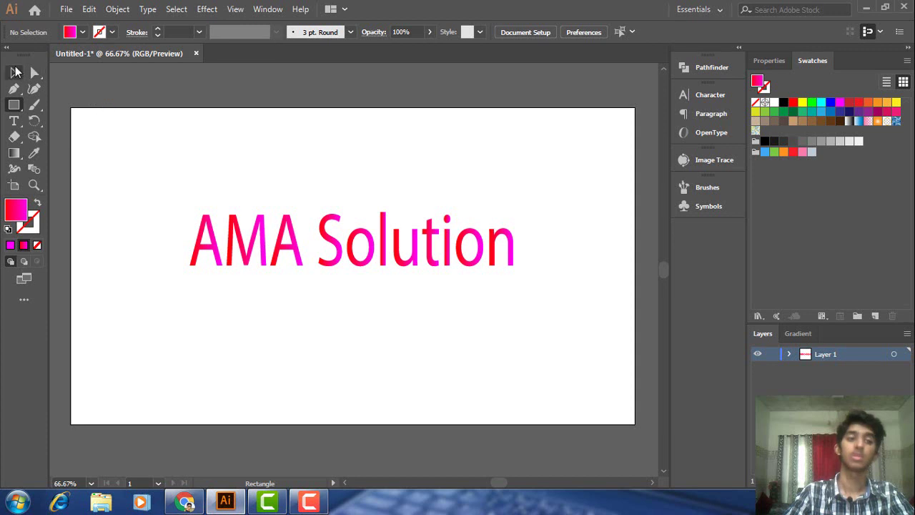
left_click(14, 72)
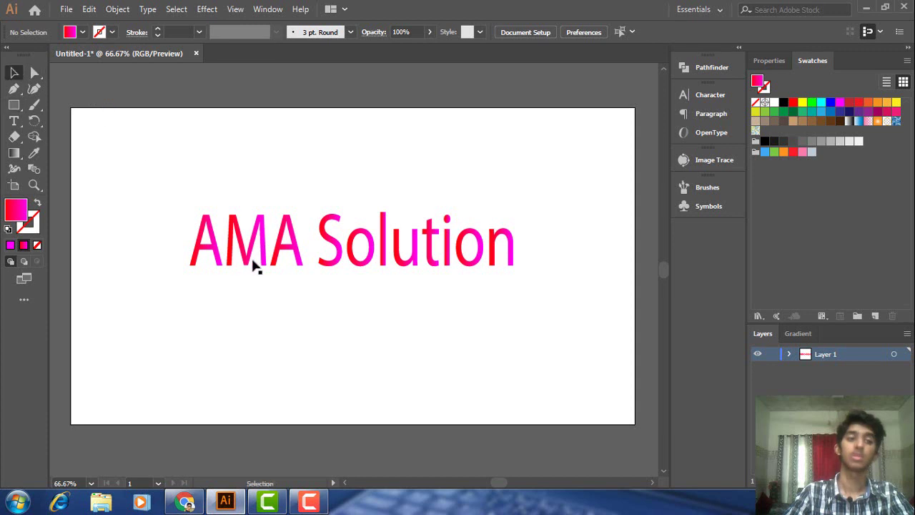
left_click(299, 247)
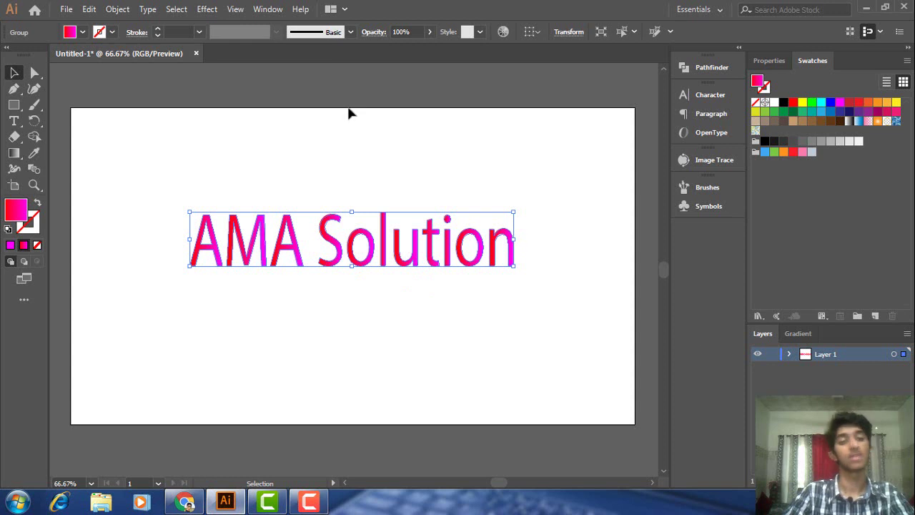
left_click(36, 157)
- Draw a small rectangle at the artboard's upper left and fill it red
left_click(14, 105)
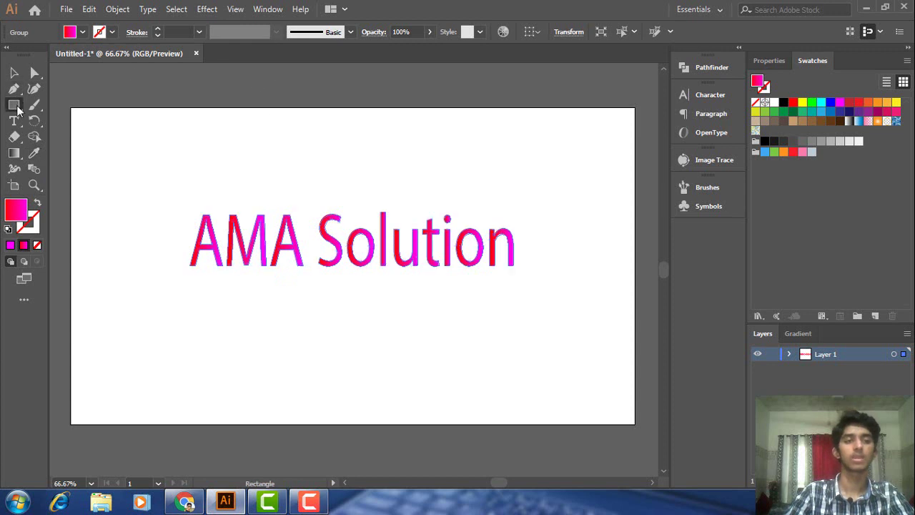
left_click_drag(109, 166, 172, 191)
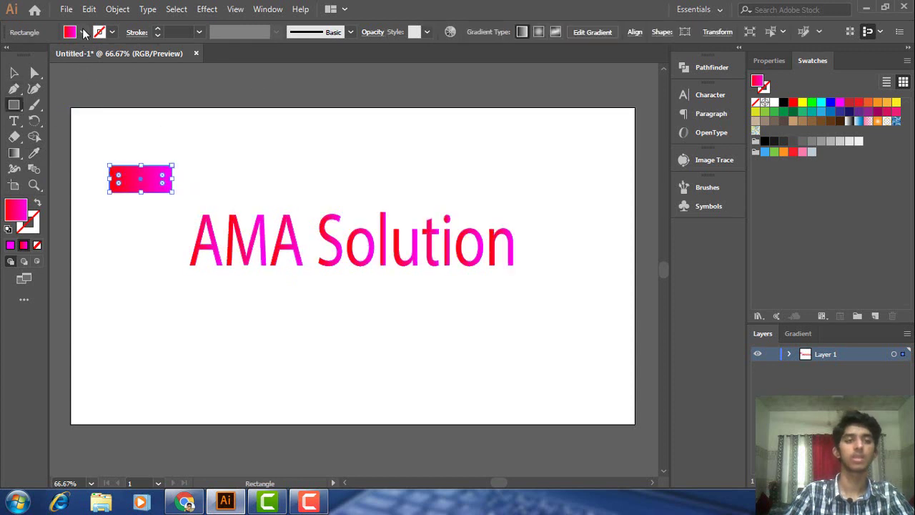
left_click(83, 32)
left_click(59, 61)
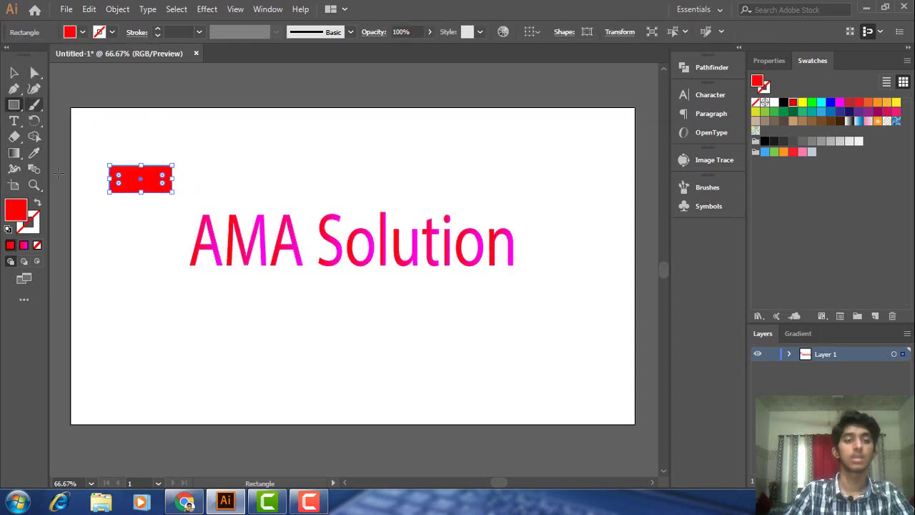
- Select the AMA Solution text and copy the rectangle's red onto it with the Eyedropper
key("v")
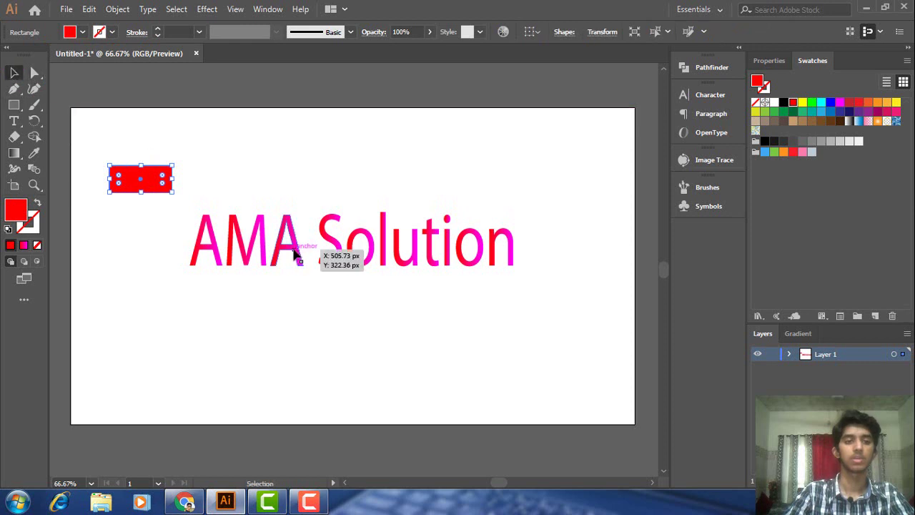
left_click(295, 254)
left_click(32, 155)
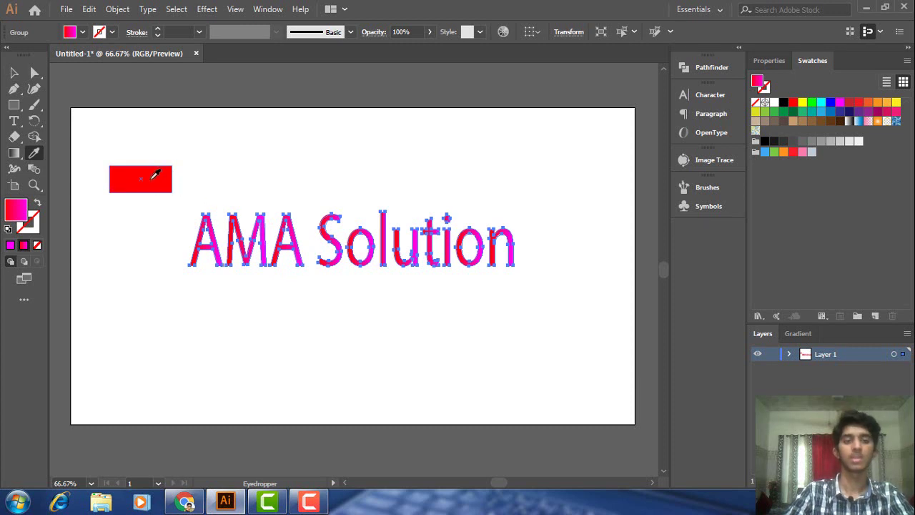
left_click(155, 174)
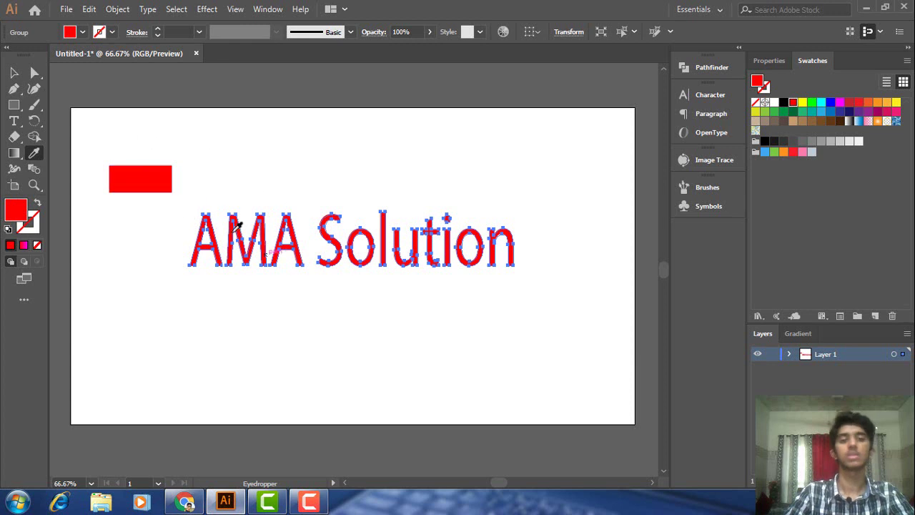
- Select only the red rectangle and delete it
left_click(16, 73)
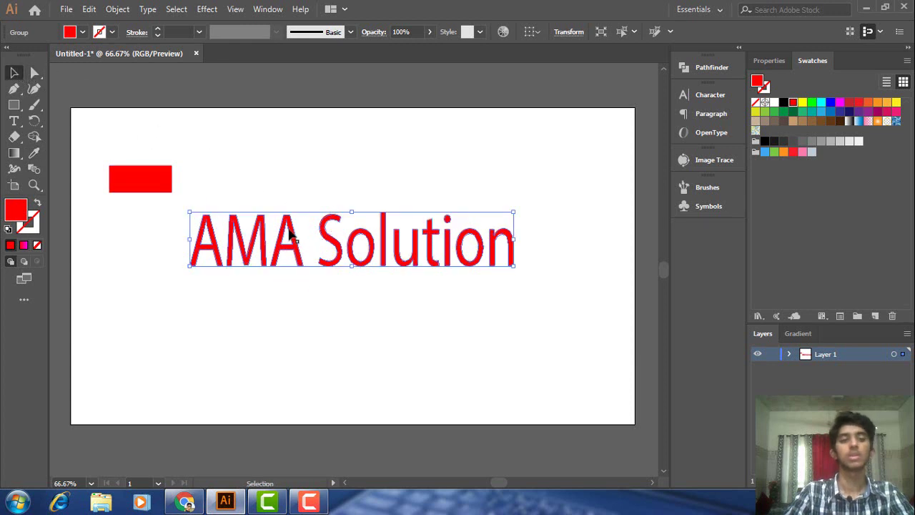
left_click(371, 277)
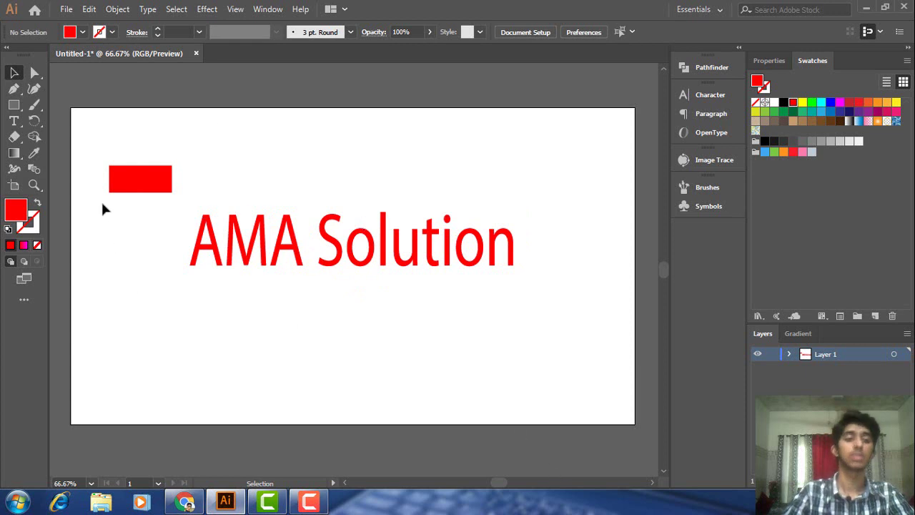
left_click_drag(94, 159, 562, 329)
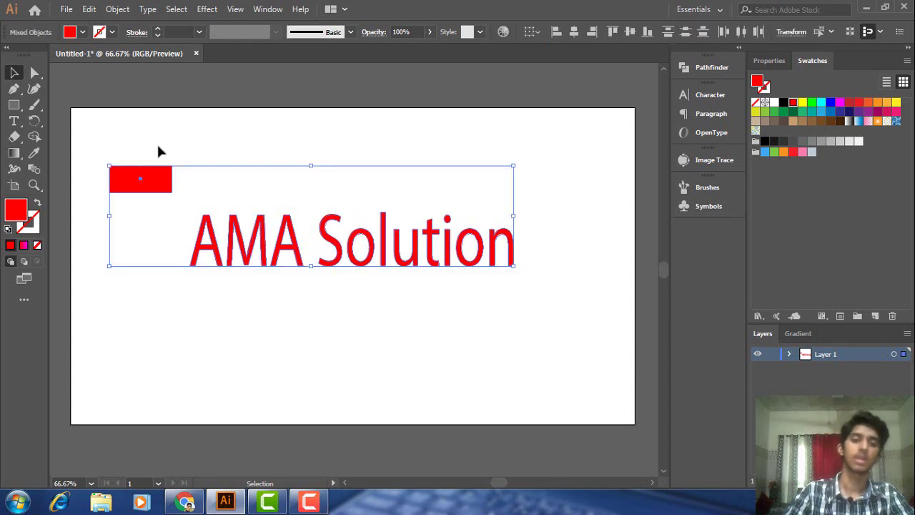
left_click_drag(108, 155, 170, 205)
key("Delete")
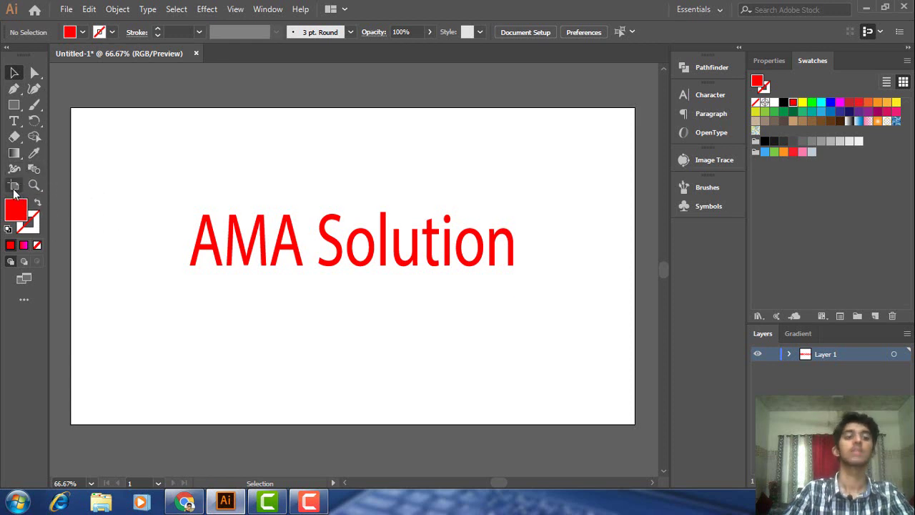
- Zoom deep into the text, then zoom back out with Ctrl+- and recentre the artboard with the scrollbars
left_click(38, 187)
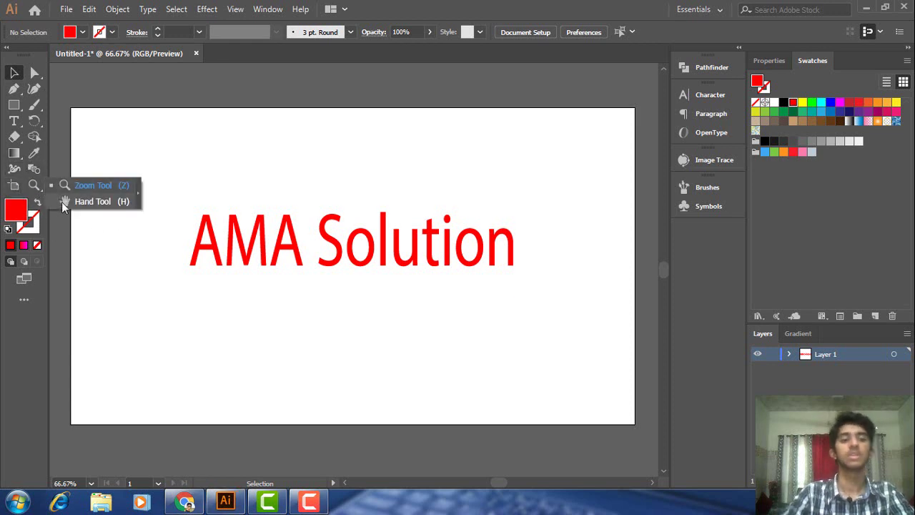
left_click(144, 187)
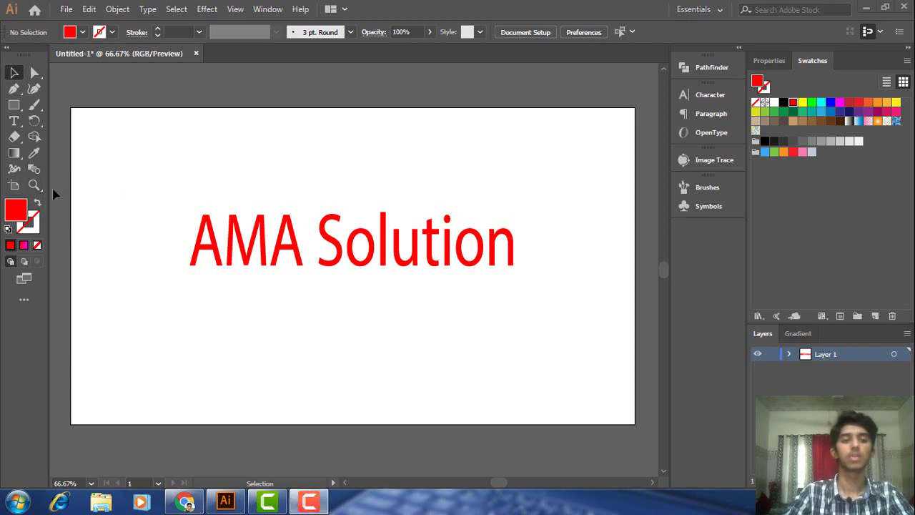
left_click(34, 185)
mouse_move(194, 170)
left_mouse_down()
mouse_move(389, 213)
mouse_move(270, 199)
left_mouse_up()
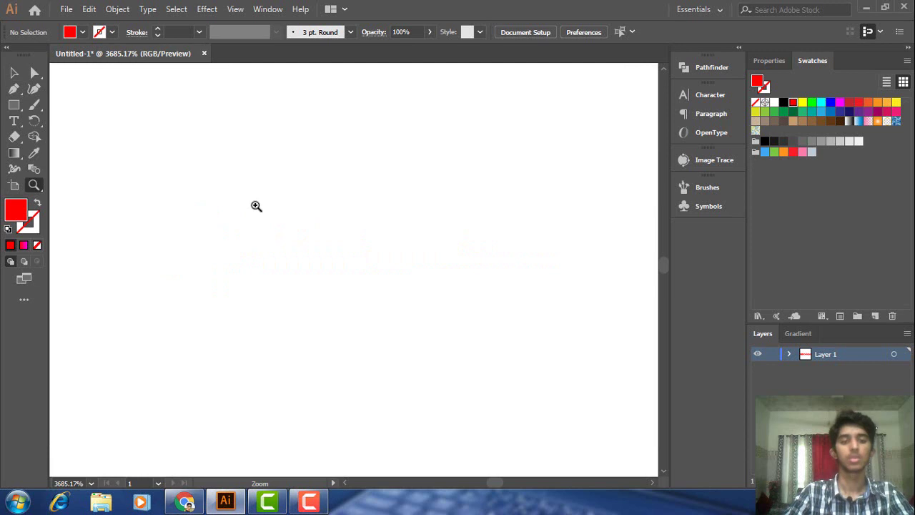
key("ctrl")
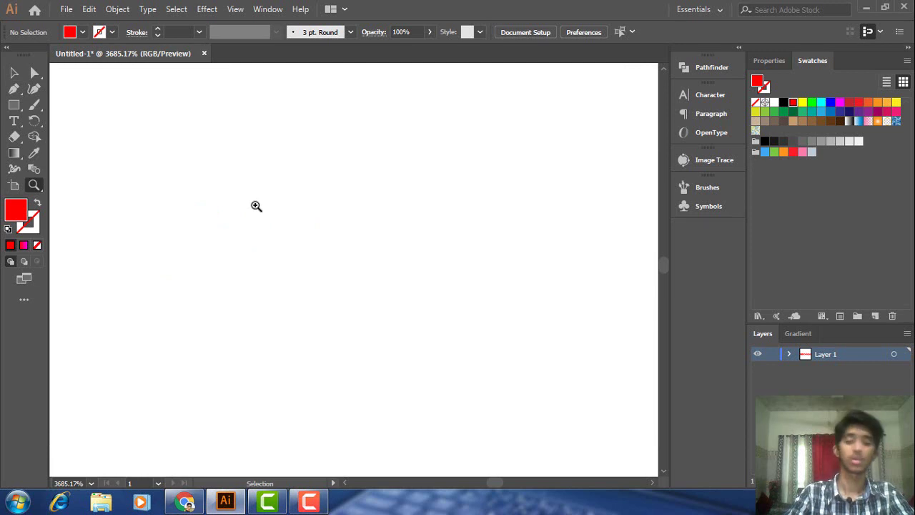
key("ctrl+minus")
key("ctrl+minus")
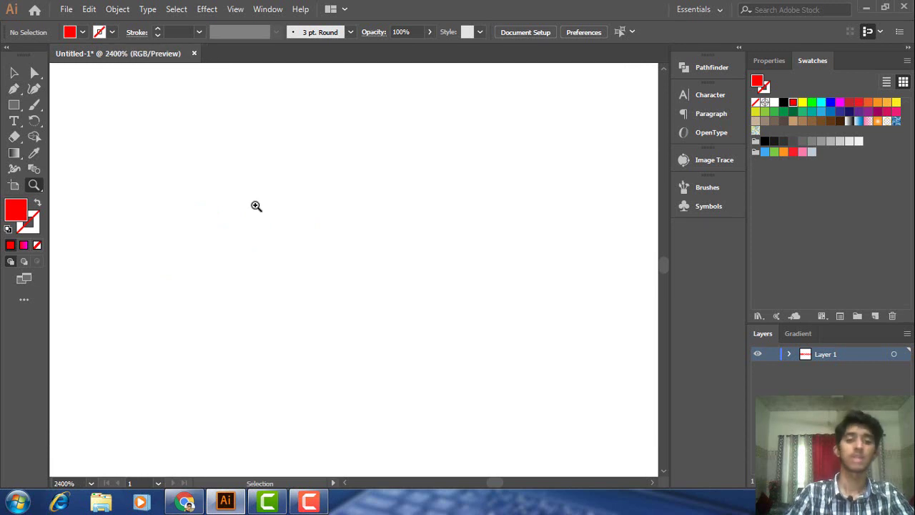
key("ctrl+minus")
key("ctrl+minus")
key("ctrl+minus")
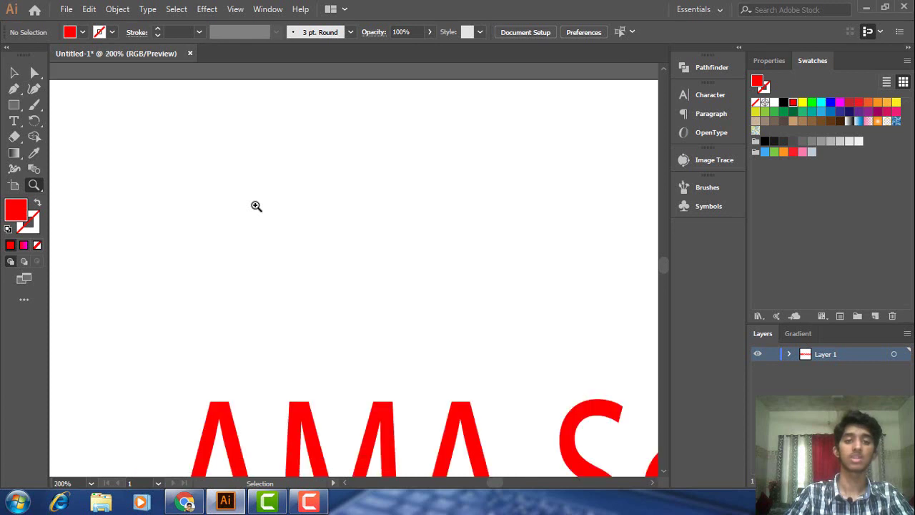
key("ctrl+minus")
key("ctrl+minus")
key("ctrl+minus")
key("ctrl+minus")
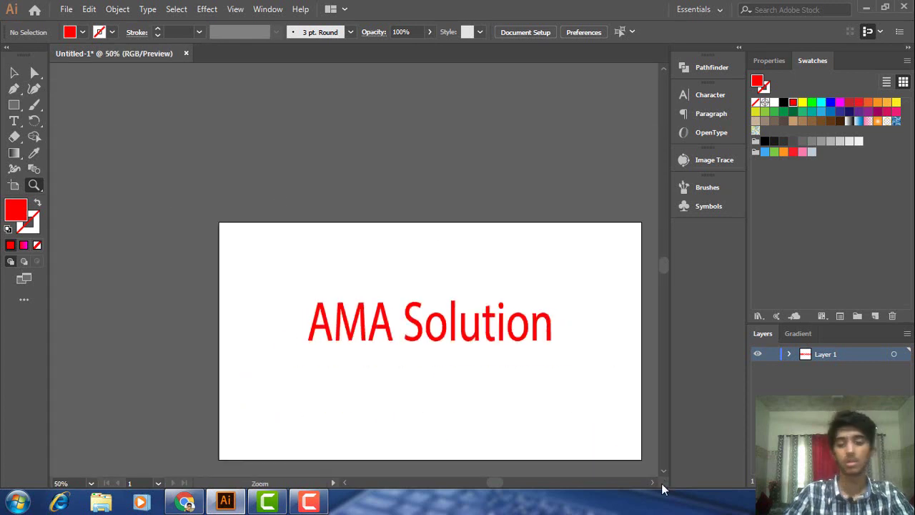
left_click(654, 482)
left_click(662, 472)
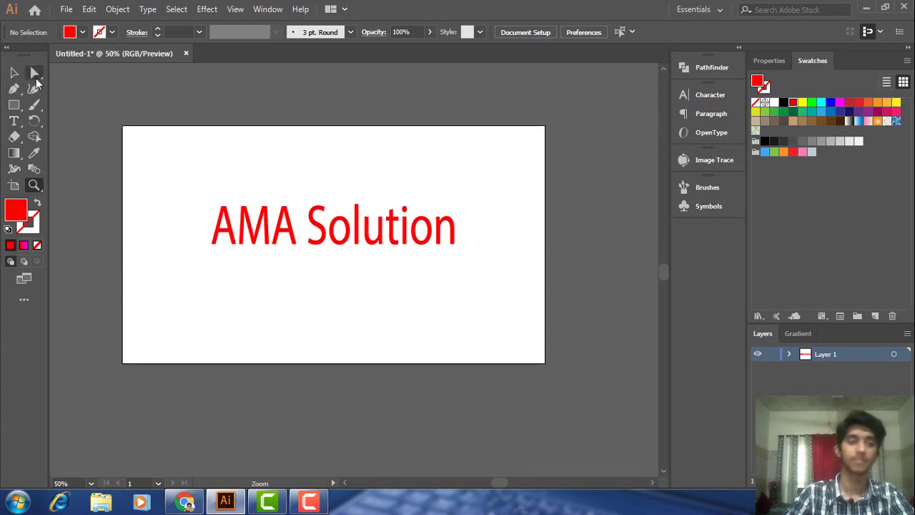
- Dismiss a Rectangle size dialog without drawing and set the fill colour to none
left_click(14, 72)
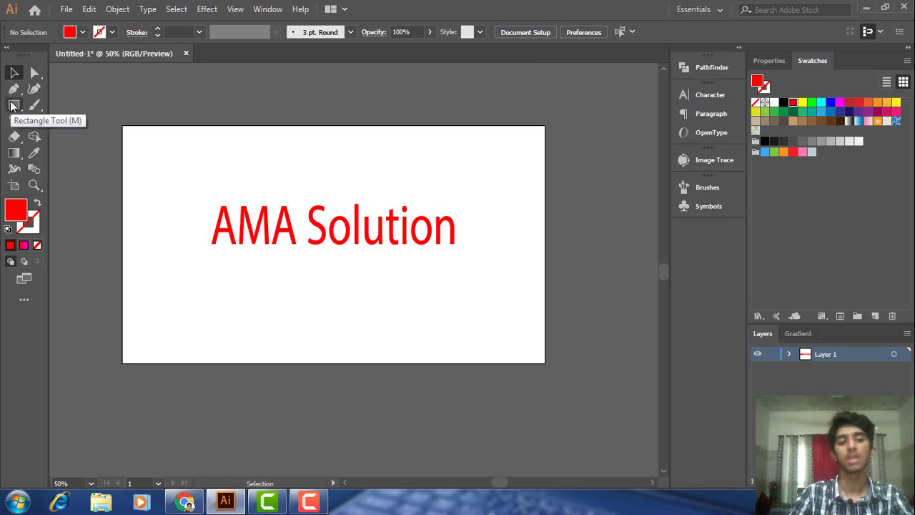
left_click(13, 106)
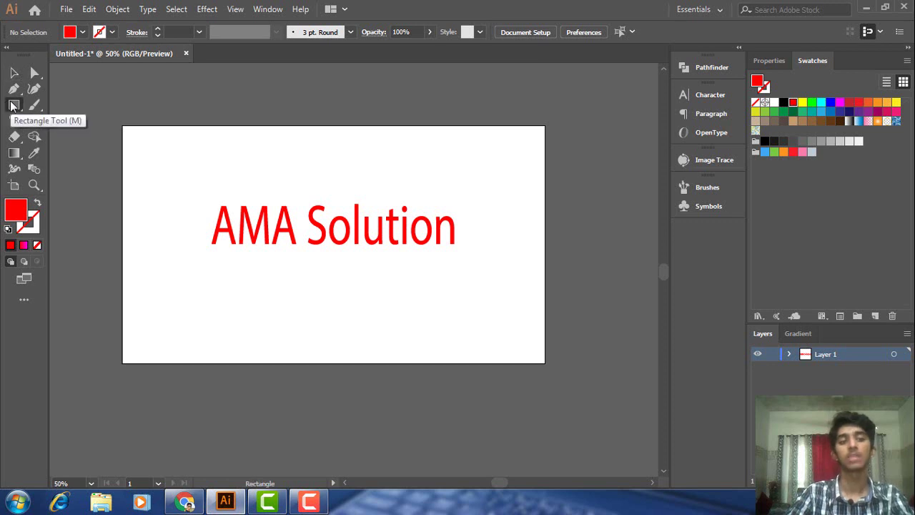
left_click(258, 167)
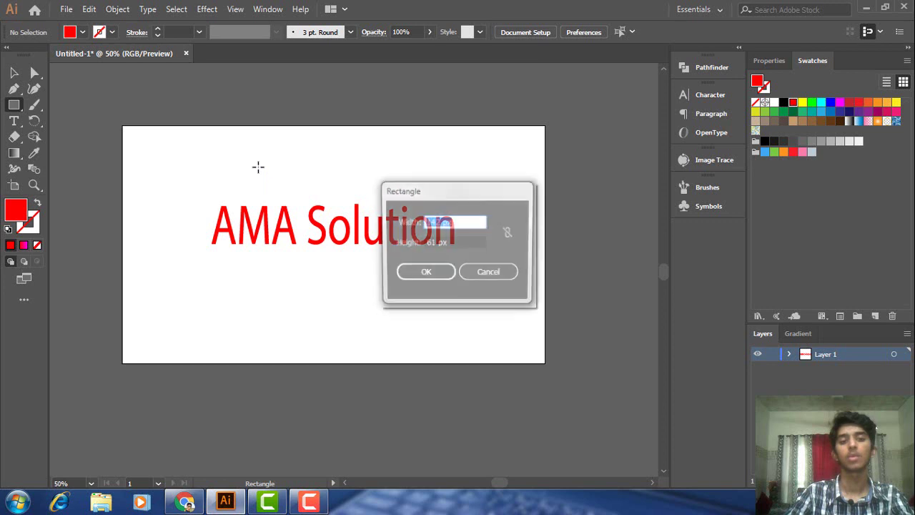
left_click(491, 273)
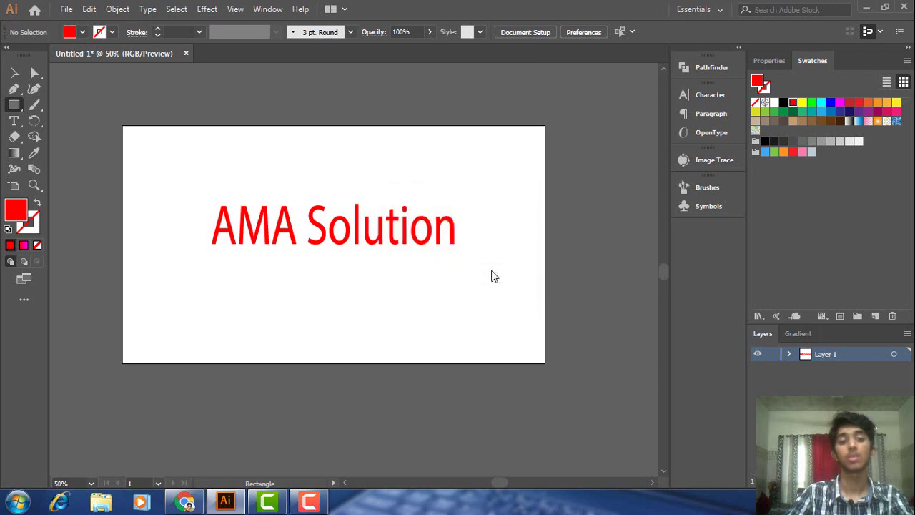
key("slash")
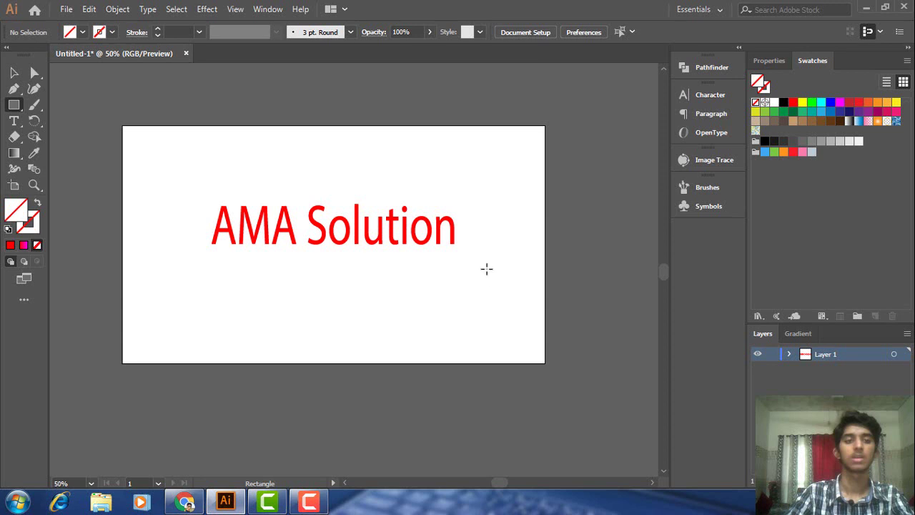
left_click(13, 73)
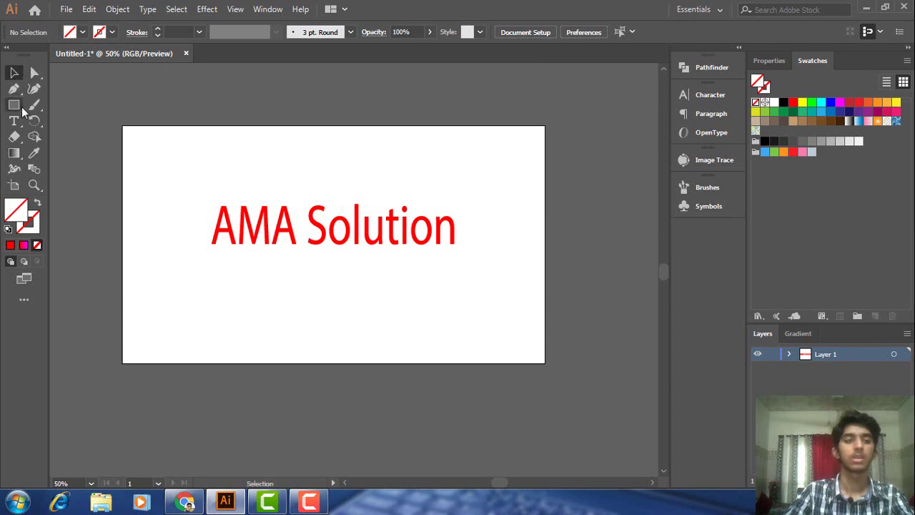
left_click(16, 106)
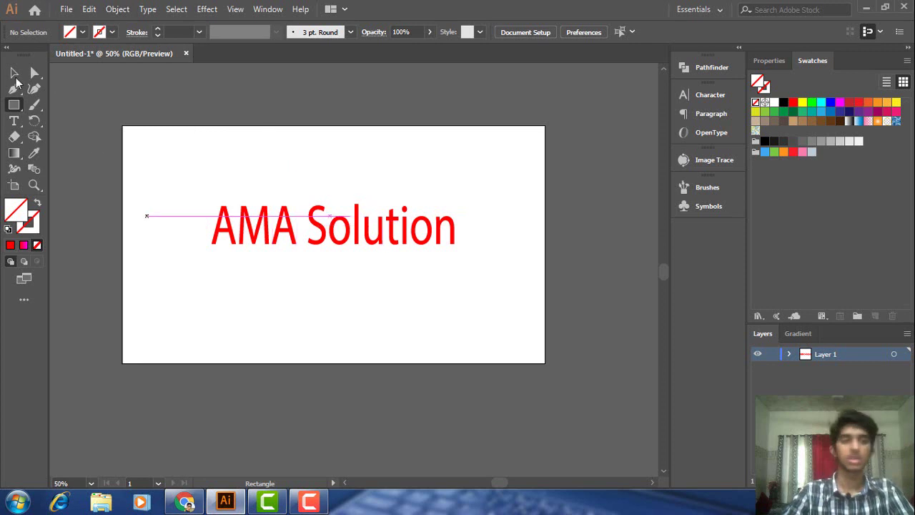
- Marquee-select the red AMA Solution text and delete it
left_click(13, 72)
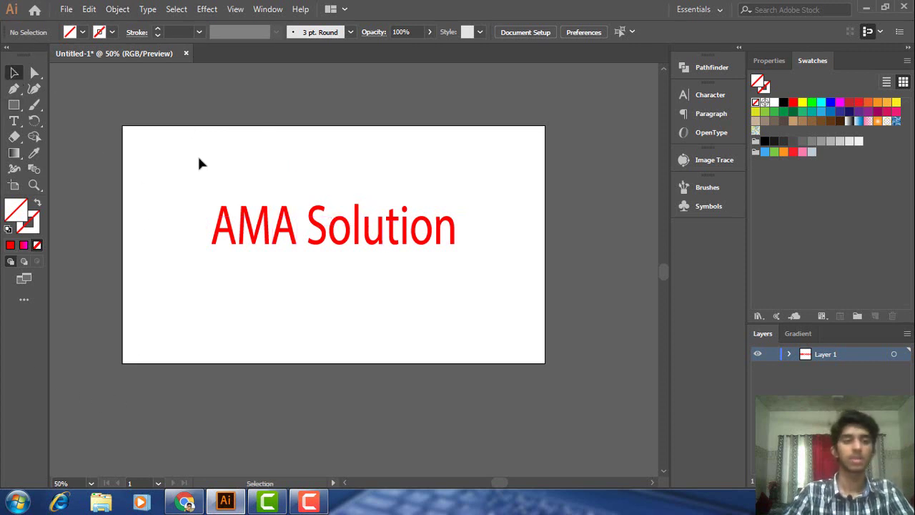
left_click_drag(172, 137, 429, 254)
key("Delete")
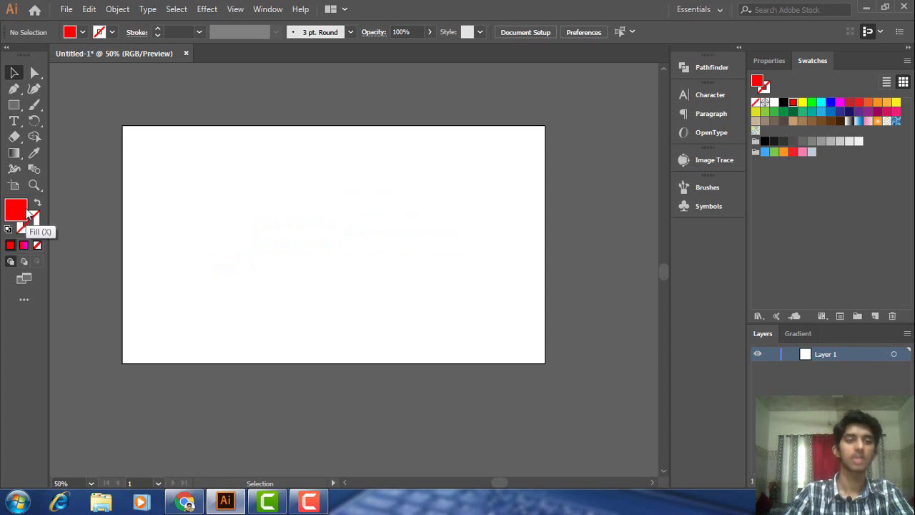
- Pick the bright green swatch from the Control bar's Fill dropdown
left_click(83, 33)
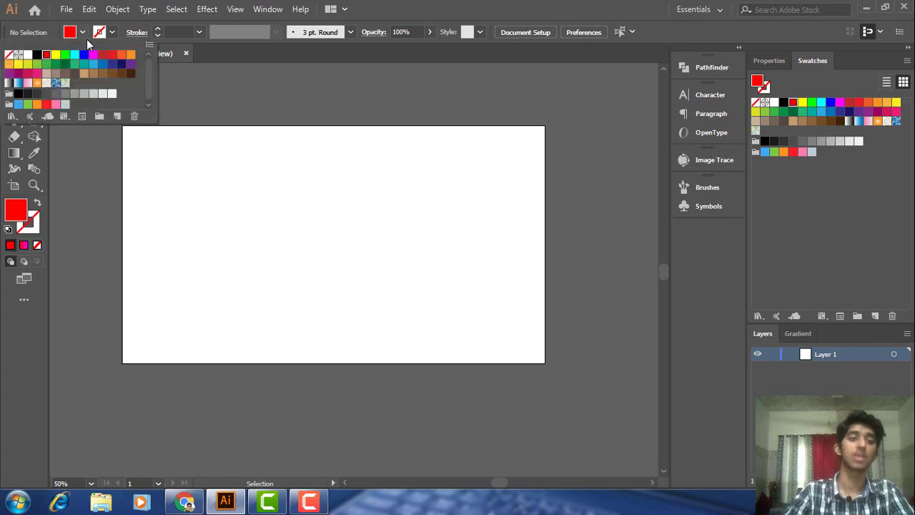
left_click(65, 55)
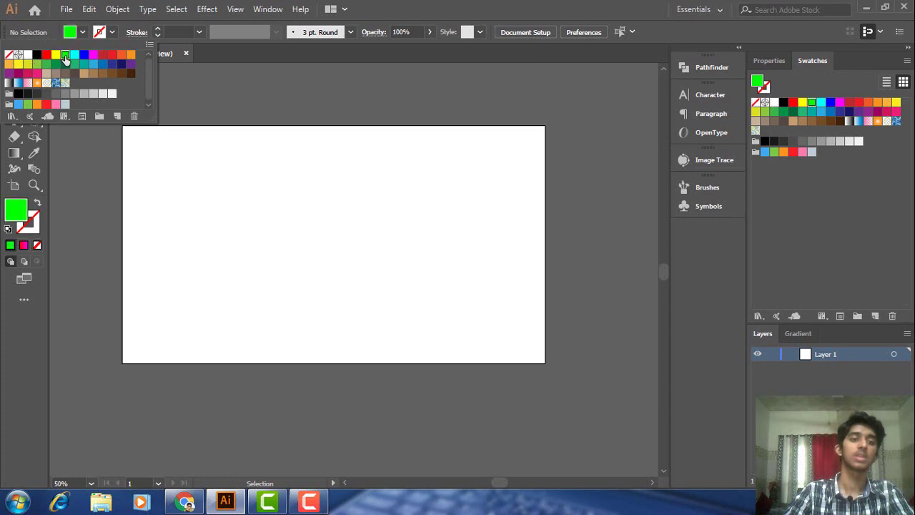
left_click(107, 221)
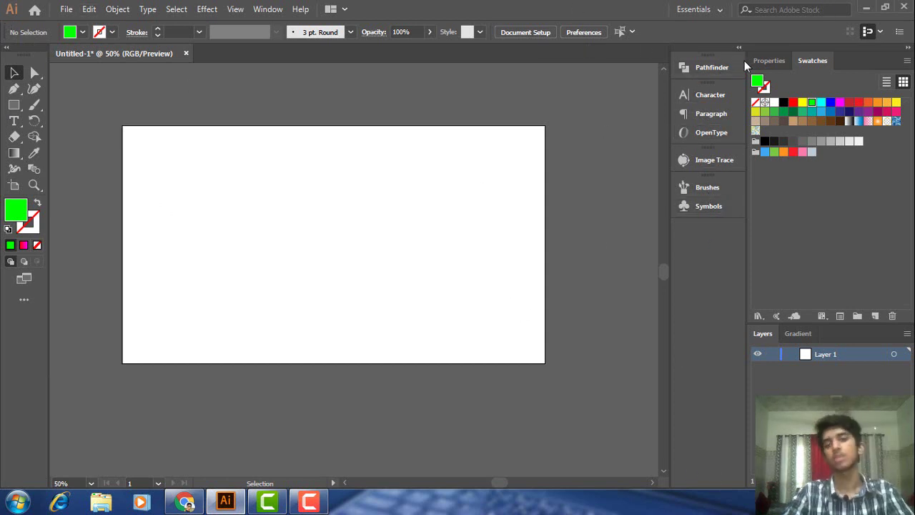
- Float and close the Properties panel, then bring the Layers panel back with F7
left_click(775, 59)
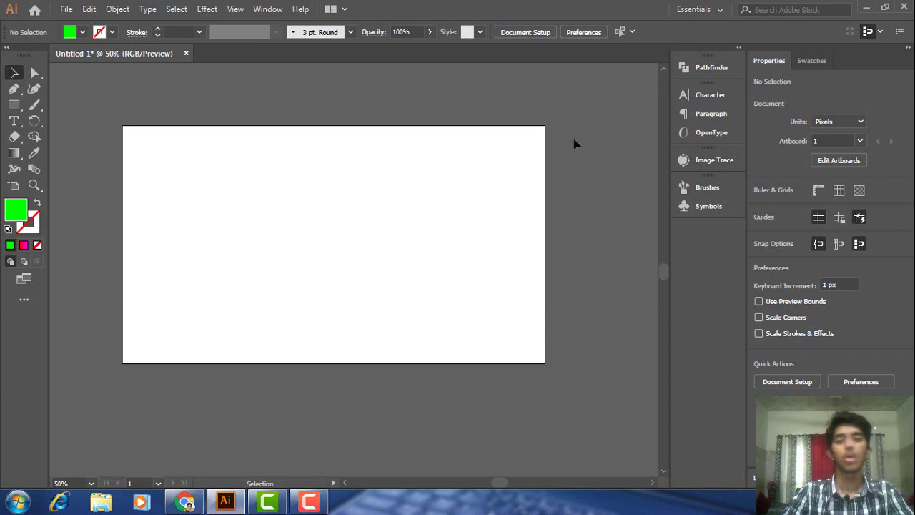
mouse_move(777, 62)
left_mouse_down()
mouse_move(525, 105)
mouse_move(419, 105)
left_mouse_up()
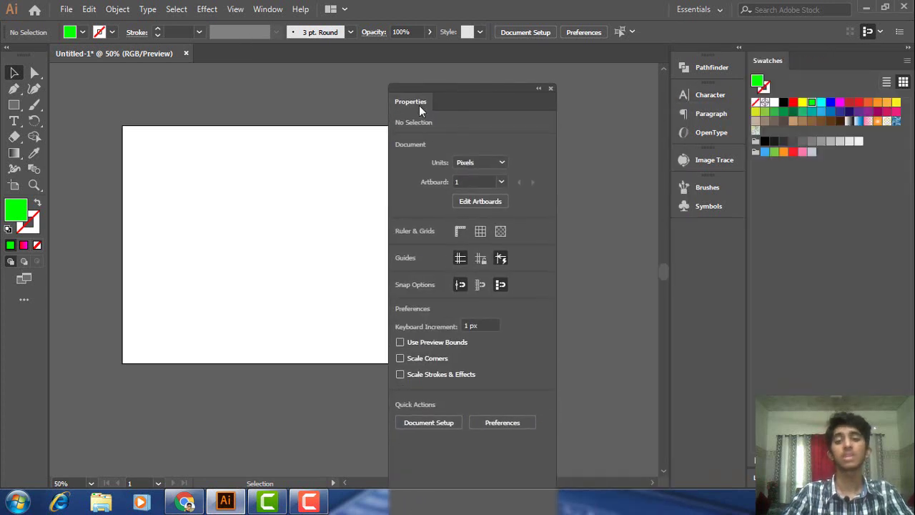
left_click(551, 88)
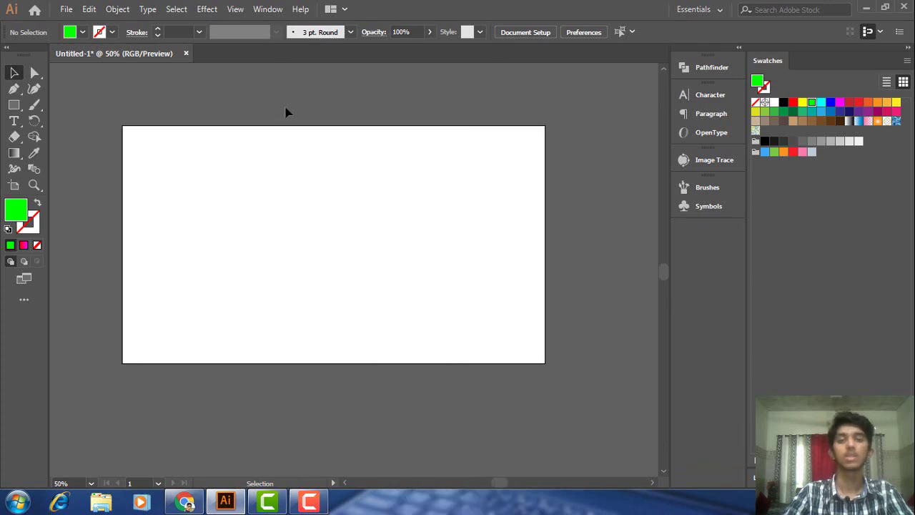
key("F7")
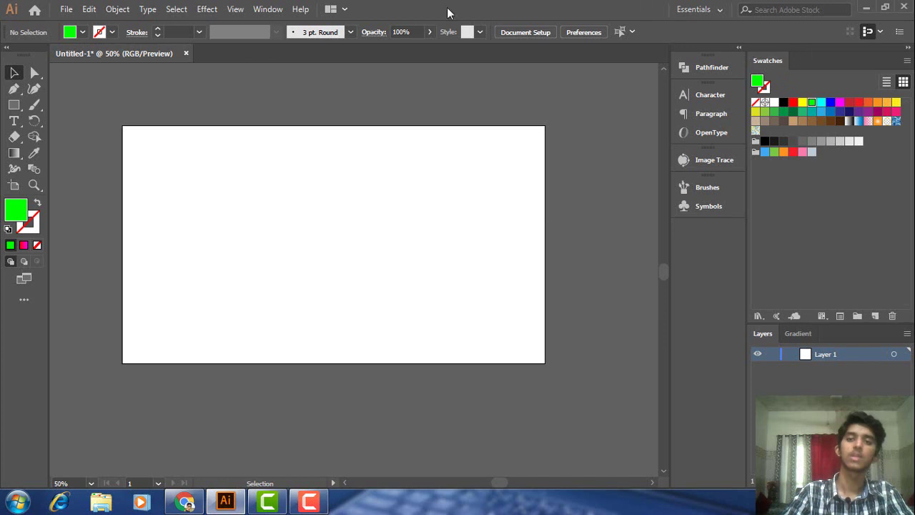
left_click(269, 8)
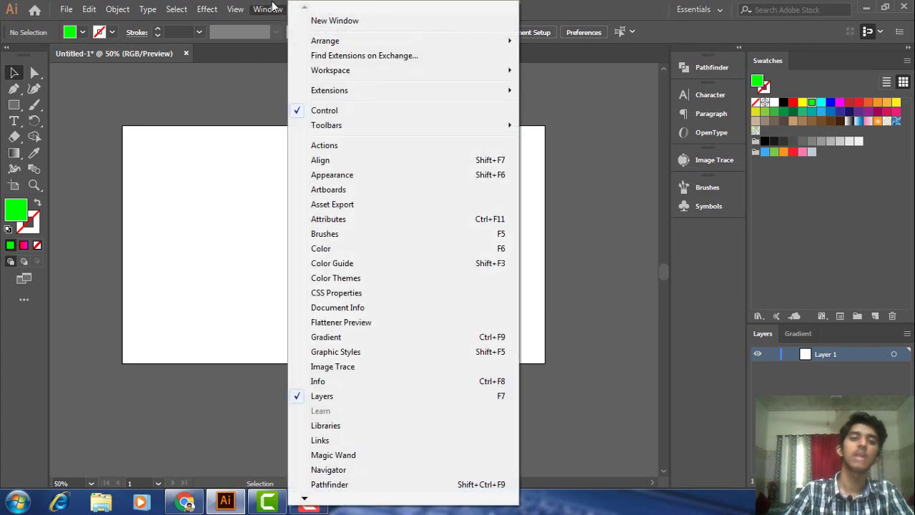
left_click(270, 10)
left_click(237, 9)
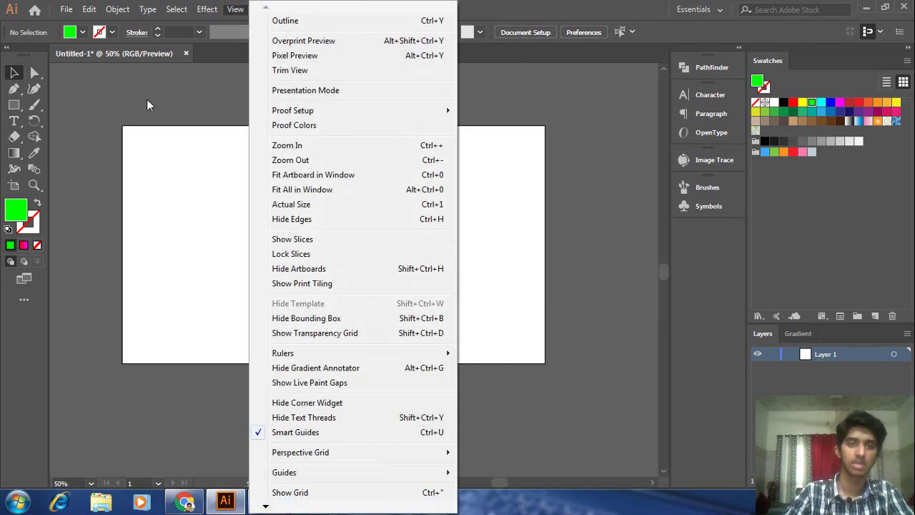
left_click(242, 9)
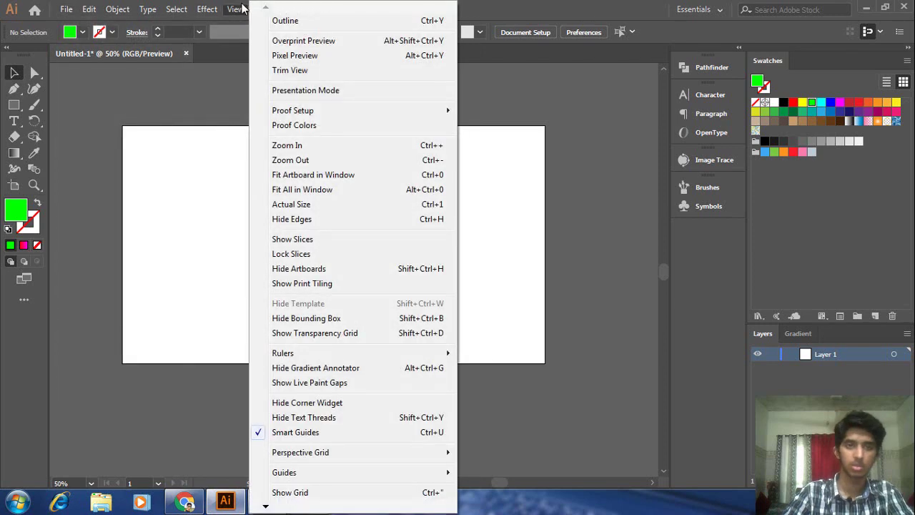
left_click(236, 9)
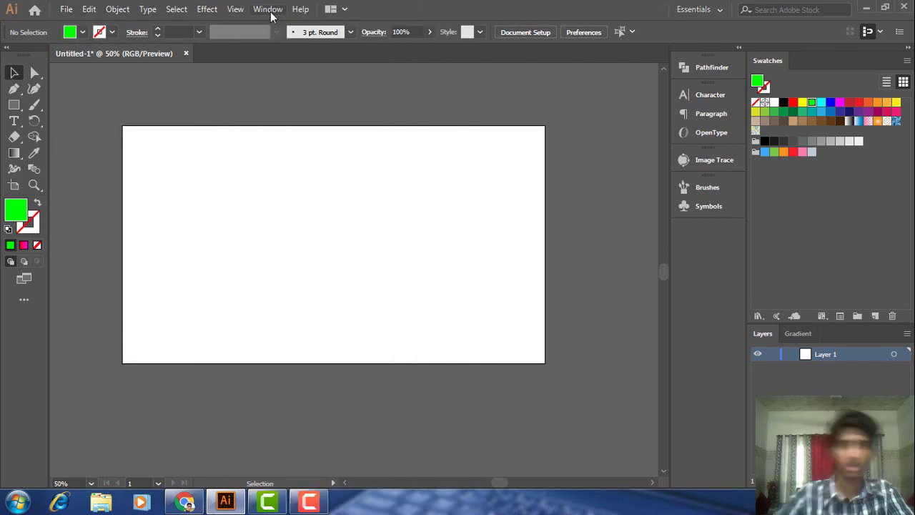
left_click(270, 10)
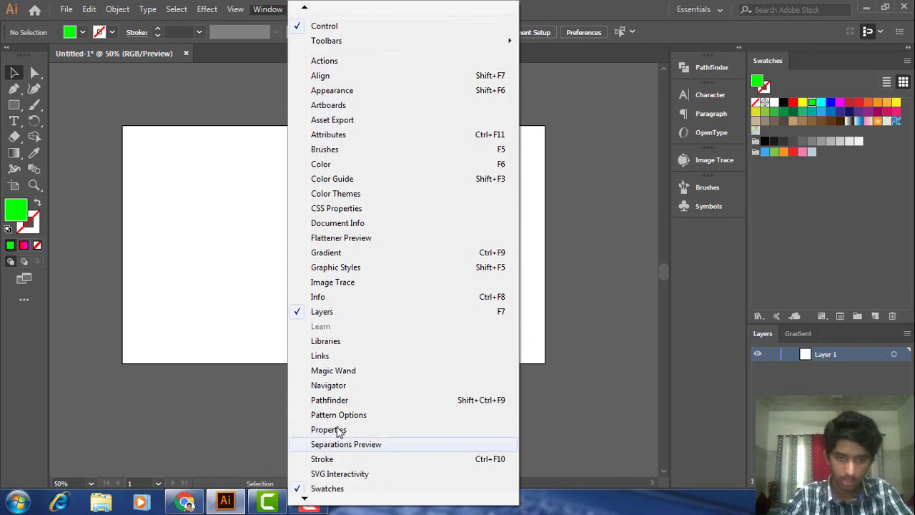
left_click(330, 429)
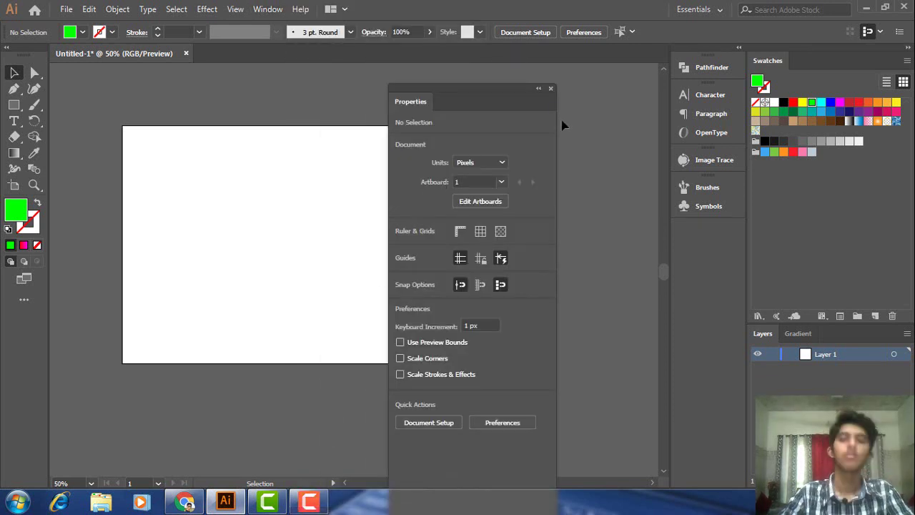
left_click(551, 89)
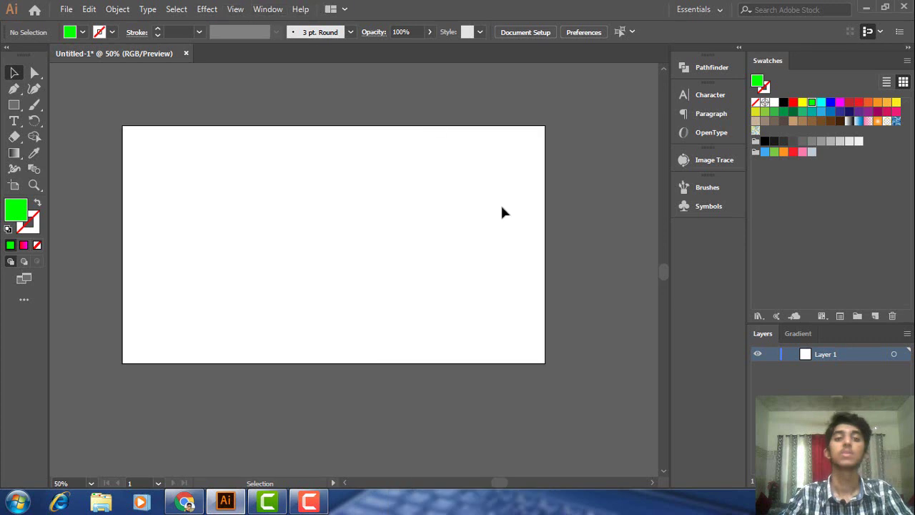
left_click(699, 66)
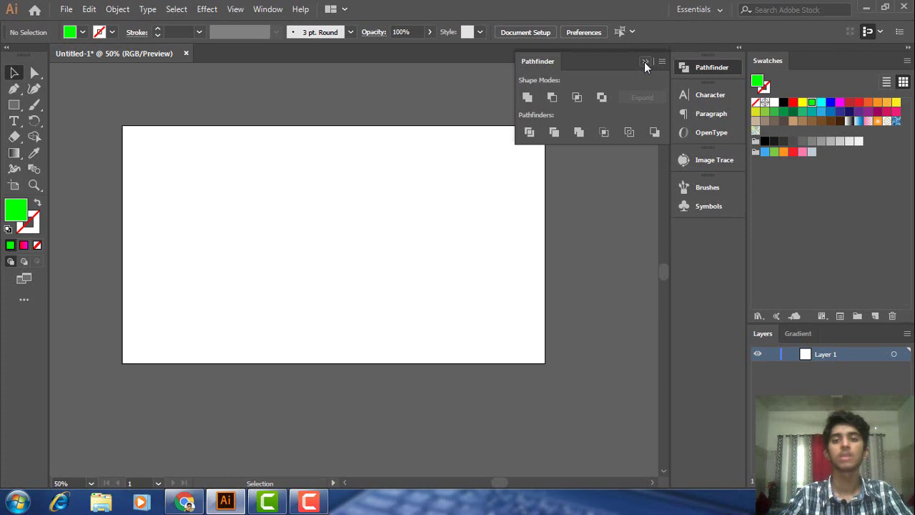
left_click(644, 62)
left_click(700, 68)
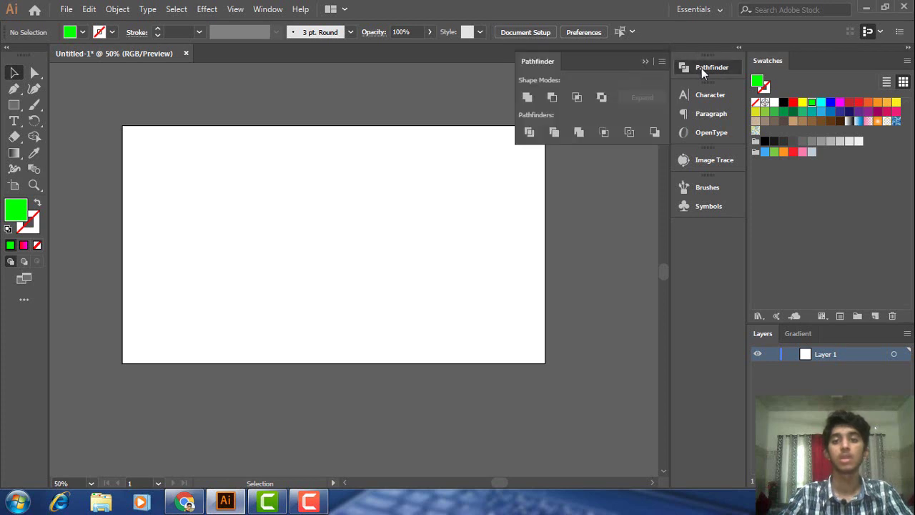
left_click(662, 62)
left_click(646, 62)
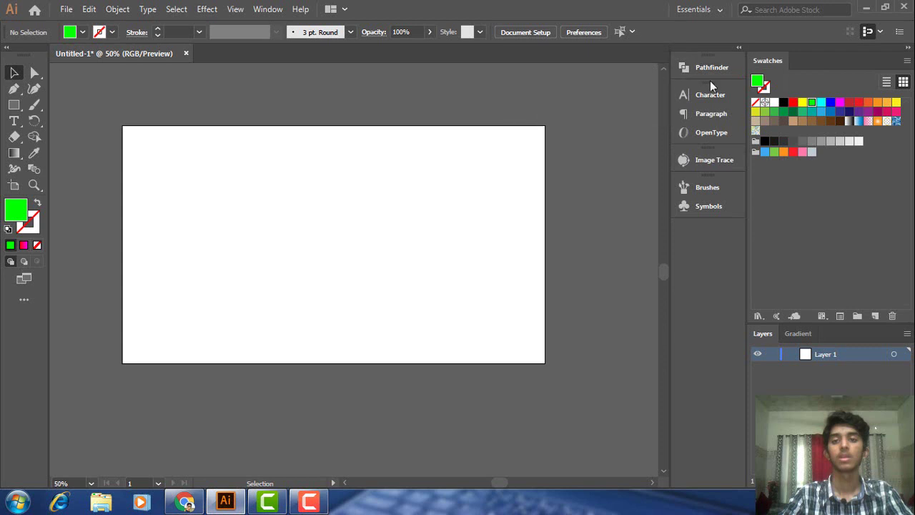
left_click(704, 94)
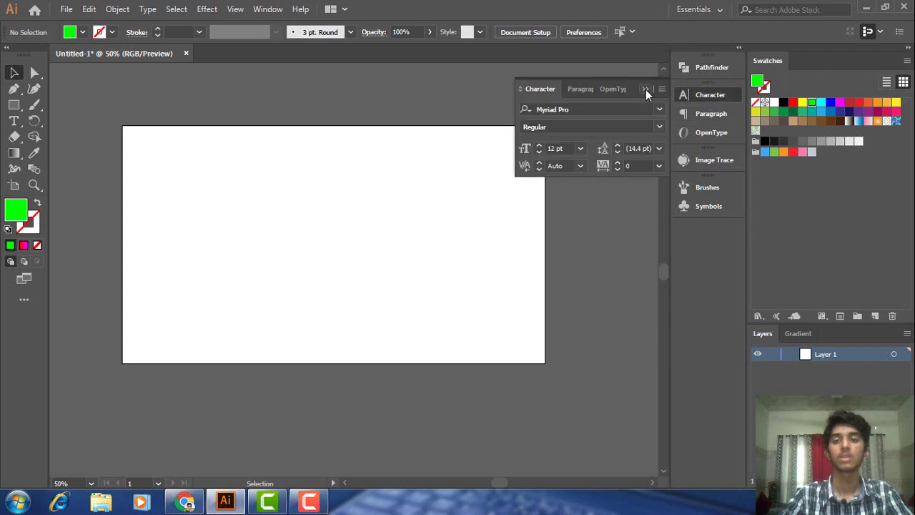
left_click(646, 89)
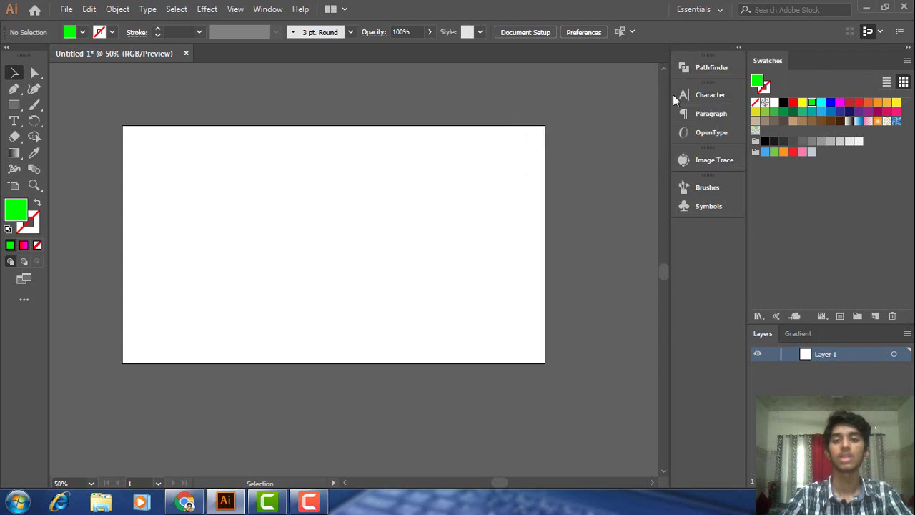
left_click(690, 158)
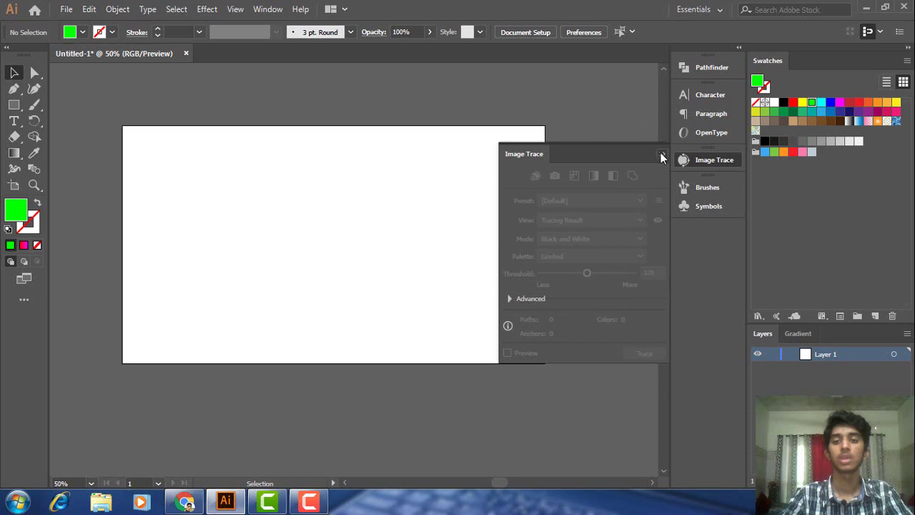
left_click(662, 154)
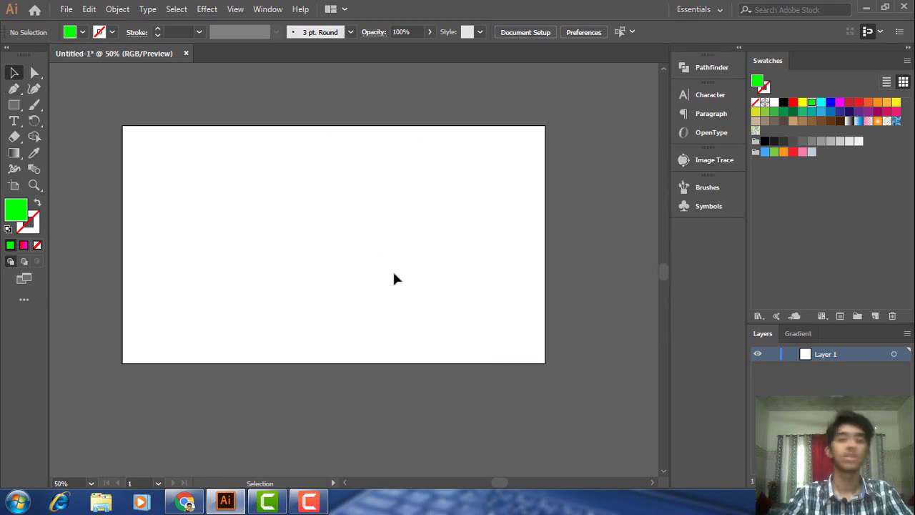
left_click(802, 333)
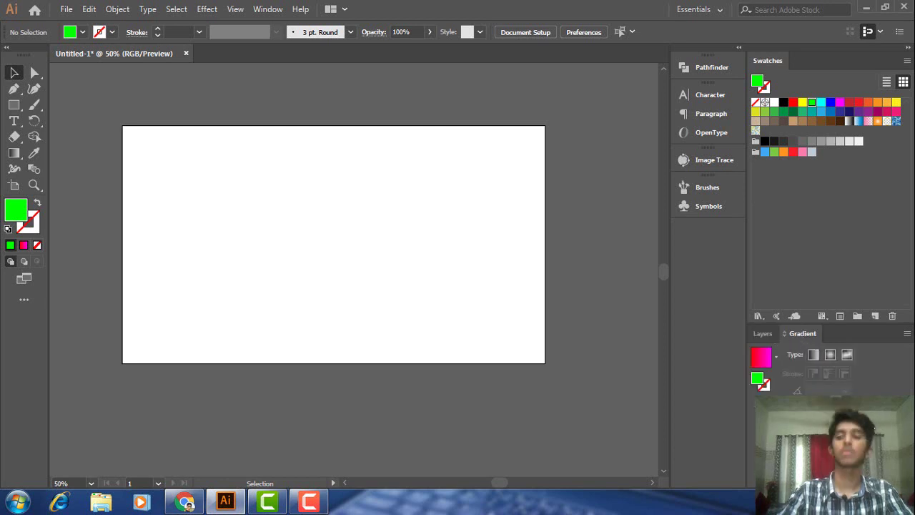
left_click(763, 333)
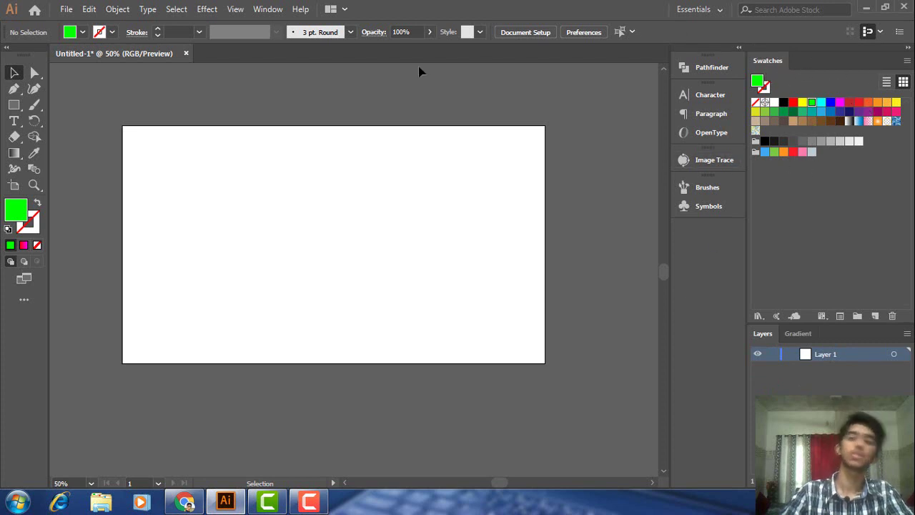
left_click(83, 32)
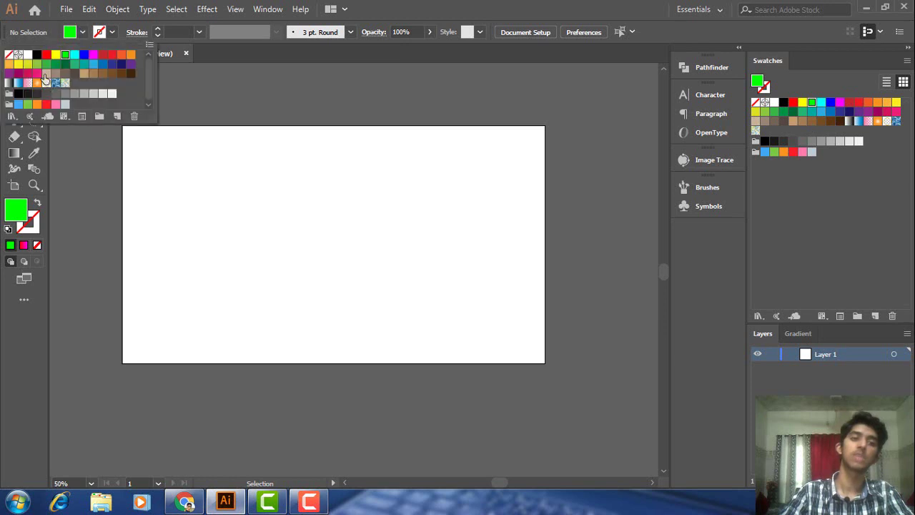
left_click(607, 159)
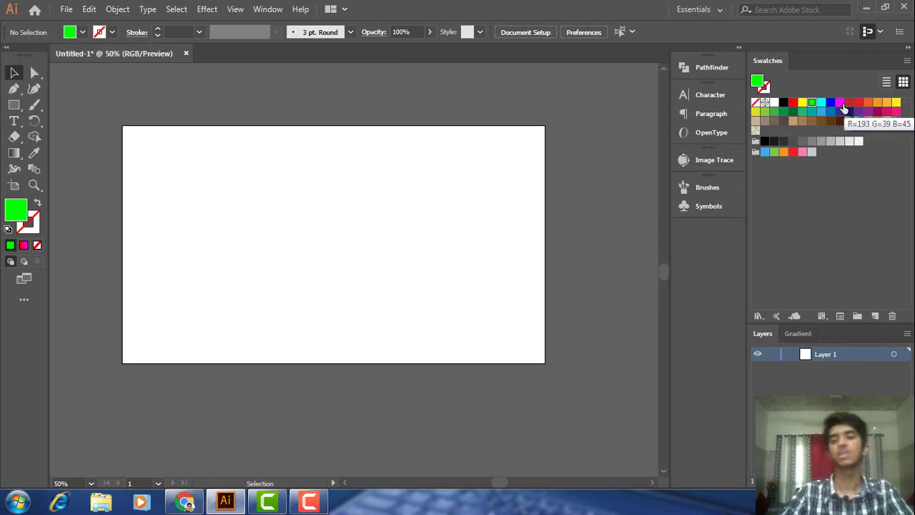
left_click(83, 32)
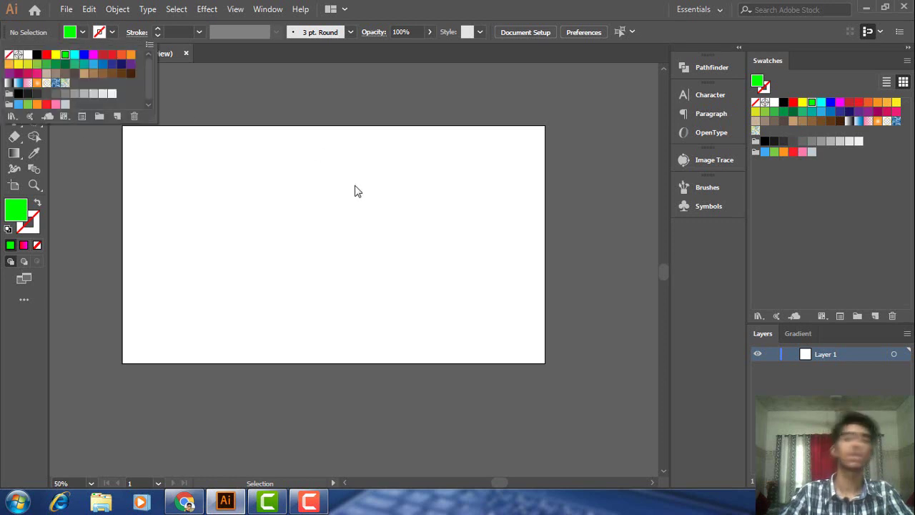
left_click(638, 171)
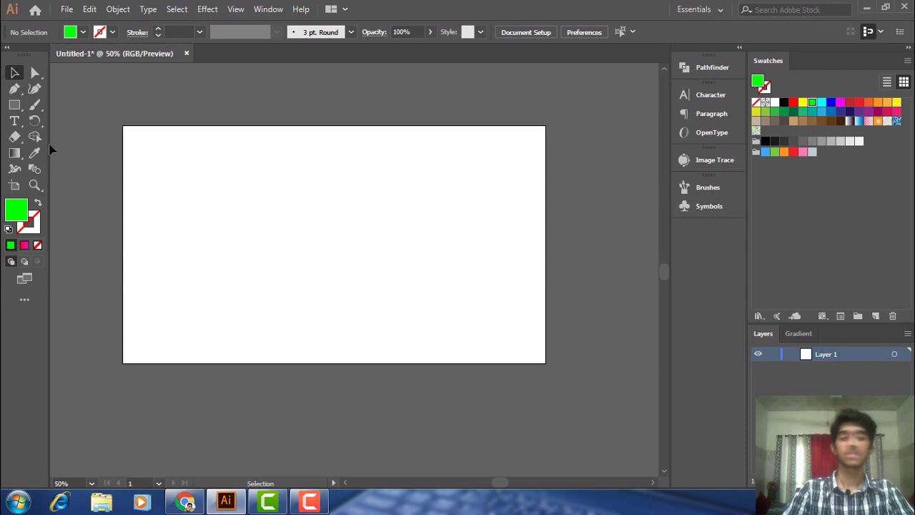
left_click(15, 105)
left_click_drag(189, 101, 431, 307)
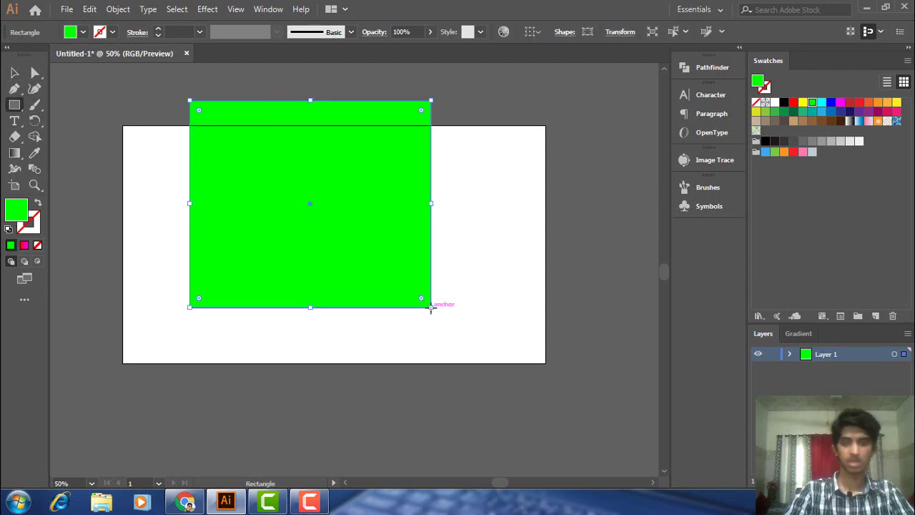
left_click(789, 356)
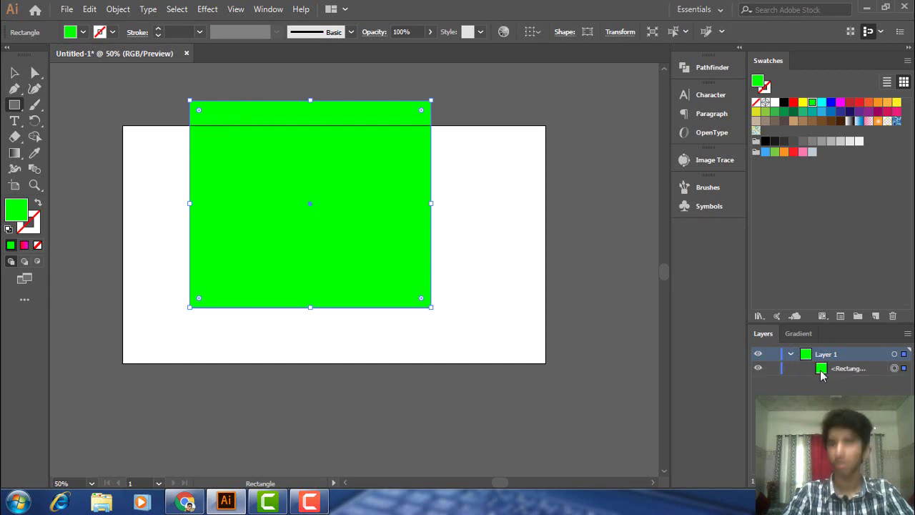
left_click(821, 373)
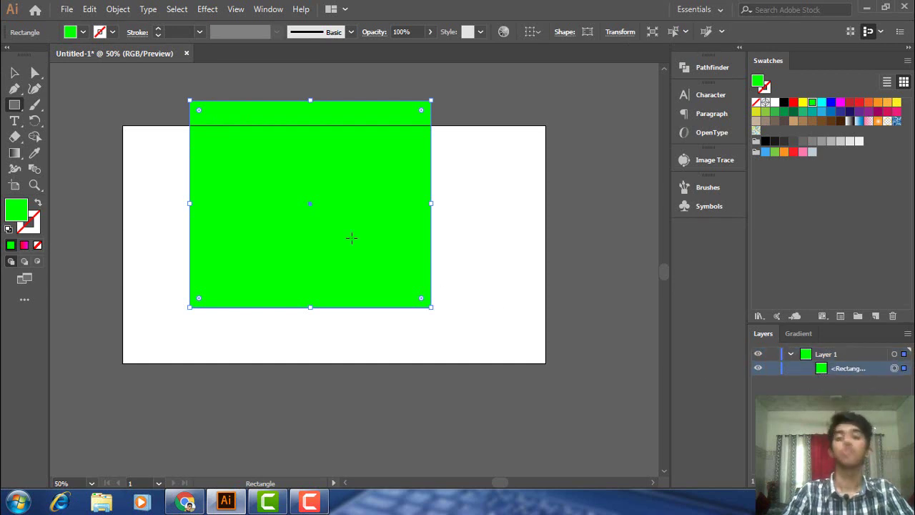
left_click(325, 216)
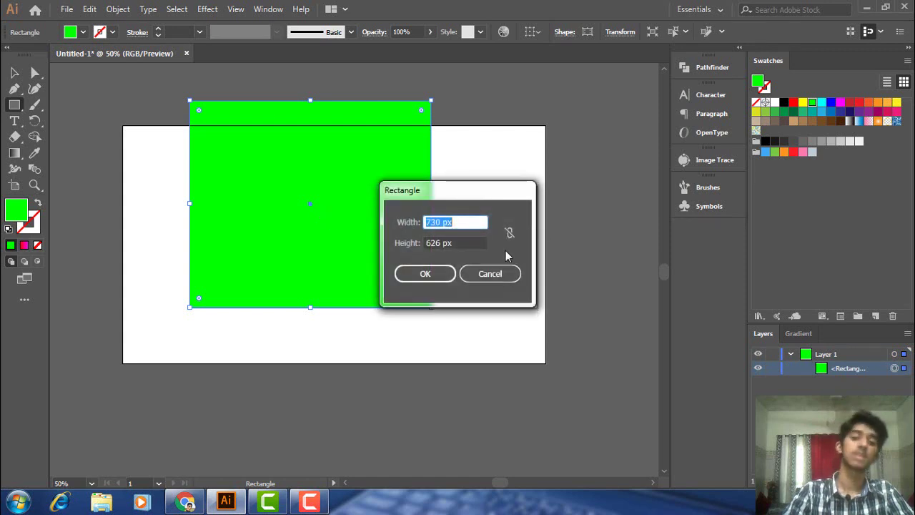
left_click(491, 273)
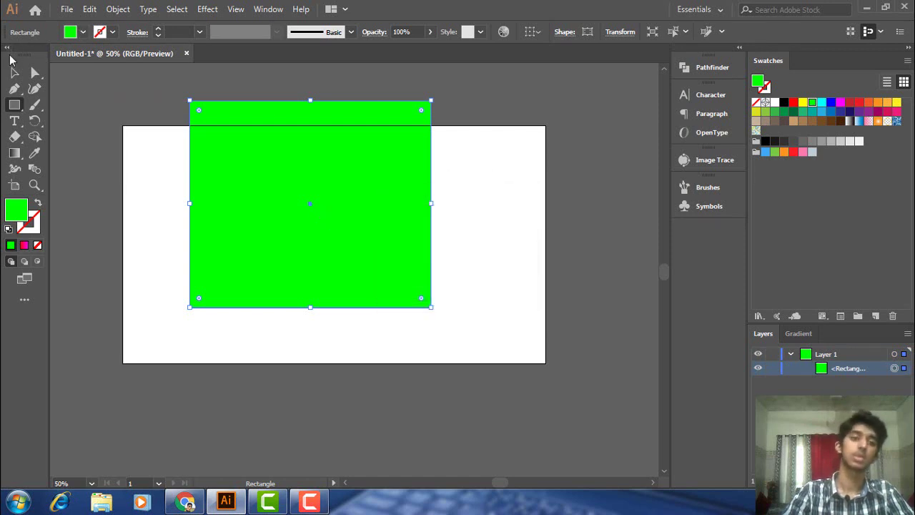
left_click(13, 72)
key("Delete")
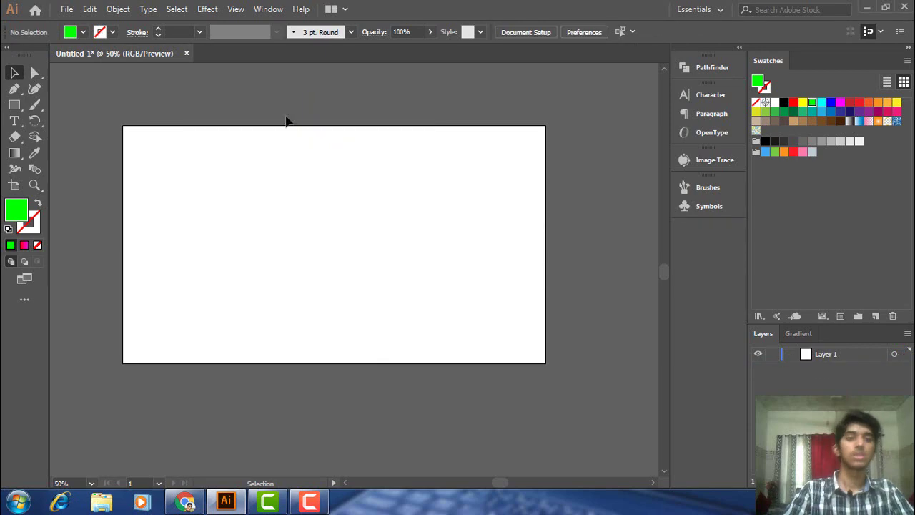
left_click(208, 8)
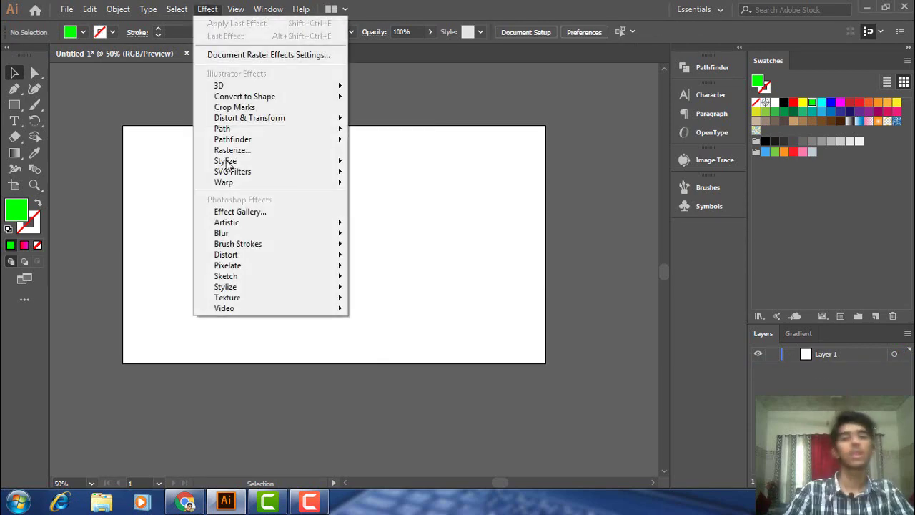
left_click(98, 124)
left_click(67, 9)
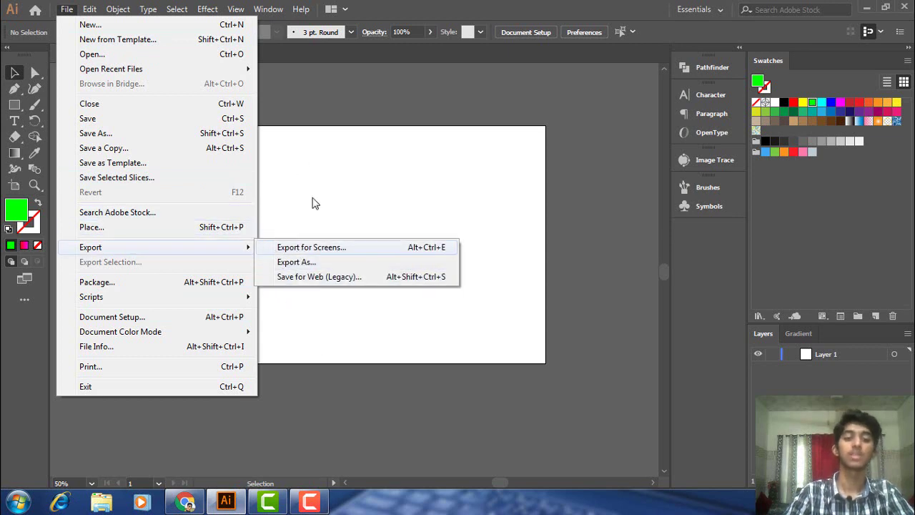
mouse_move(91, 246)
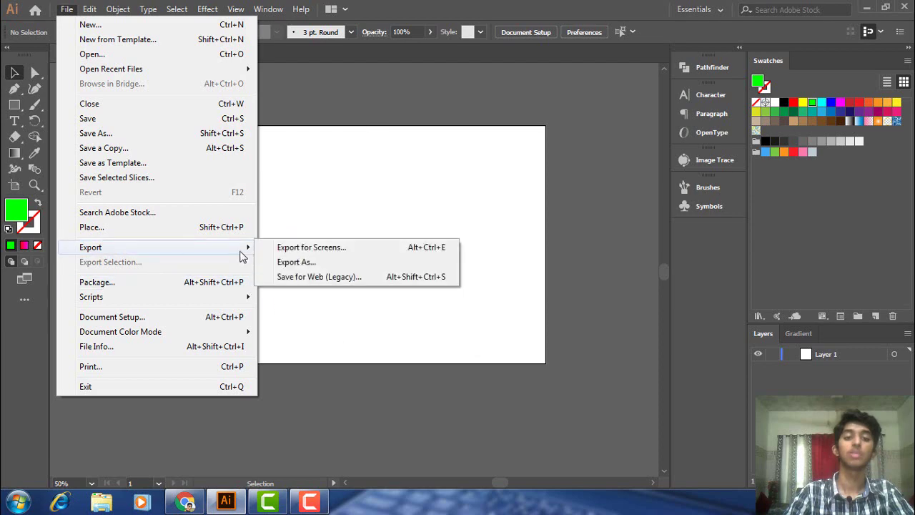
left_click(294, 278)
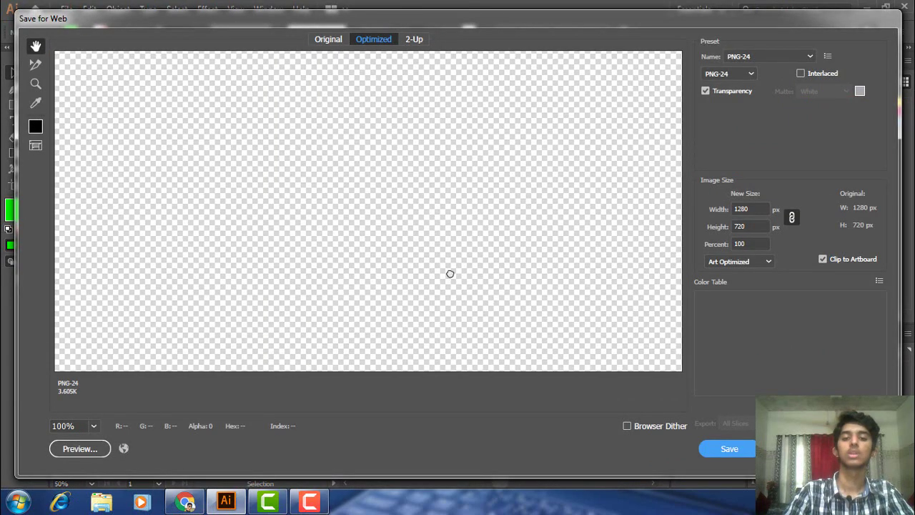
left_click(721, 74)
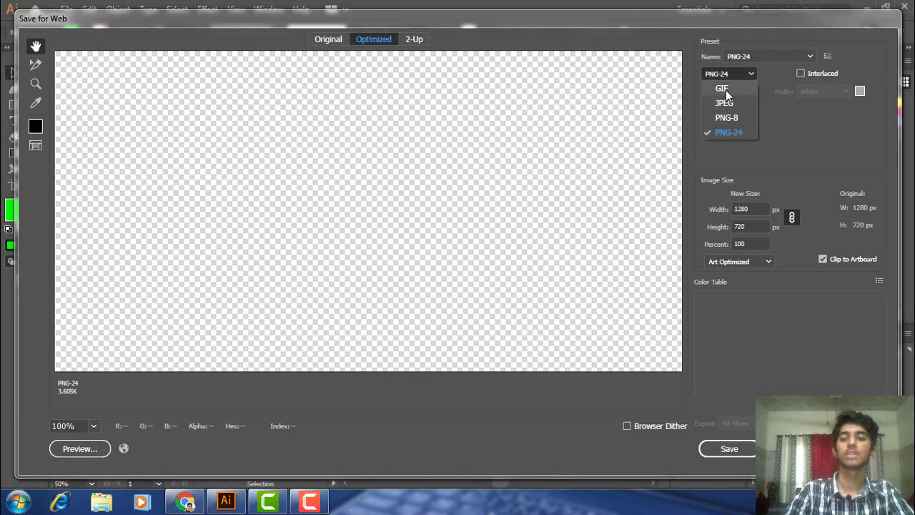
left_click(725, 103)
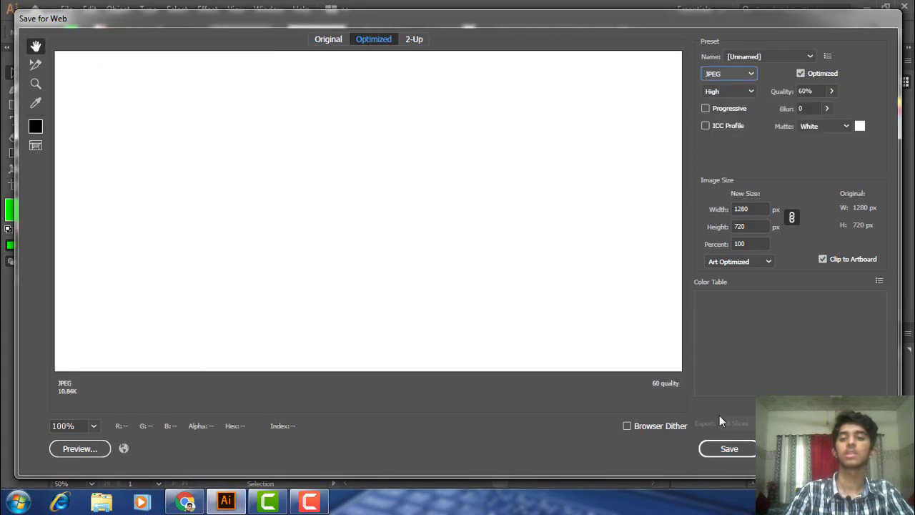
left_click(790, 448)
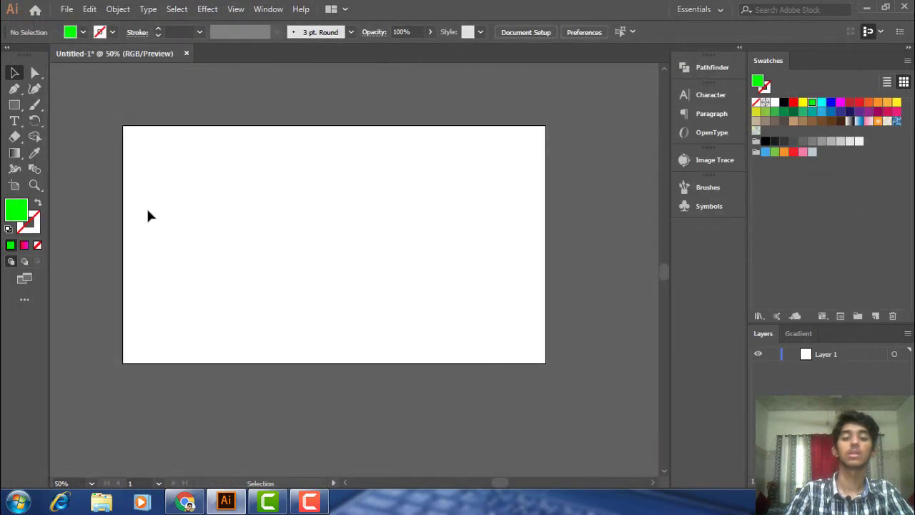
left_click(90, 10)
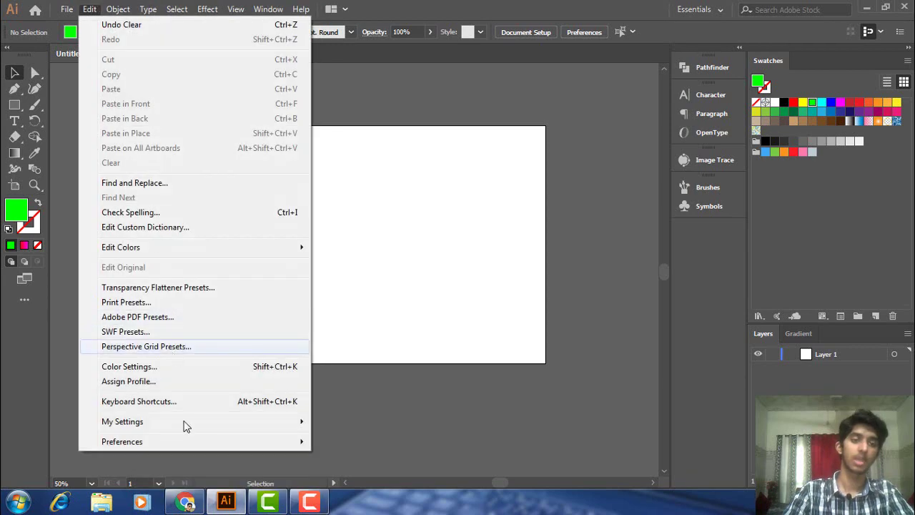
left_click(340, 275)
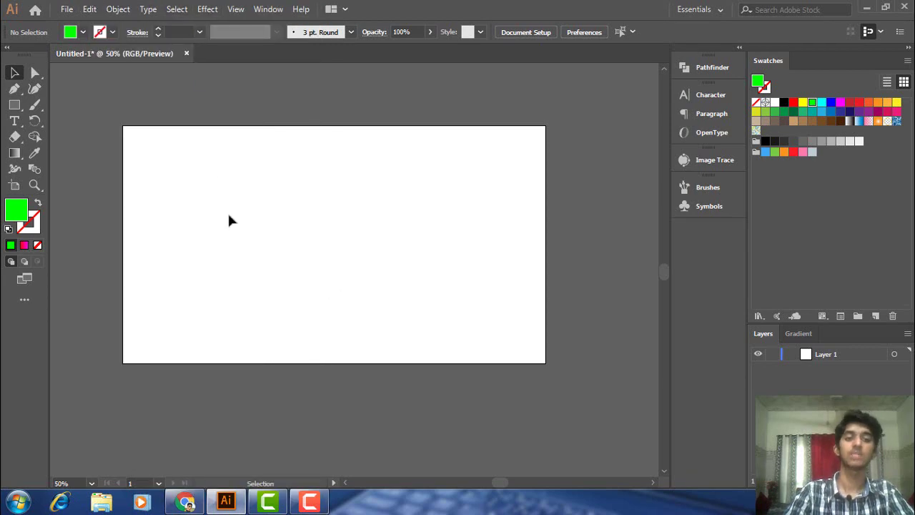
left_click(119, 8)
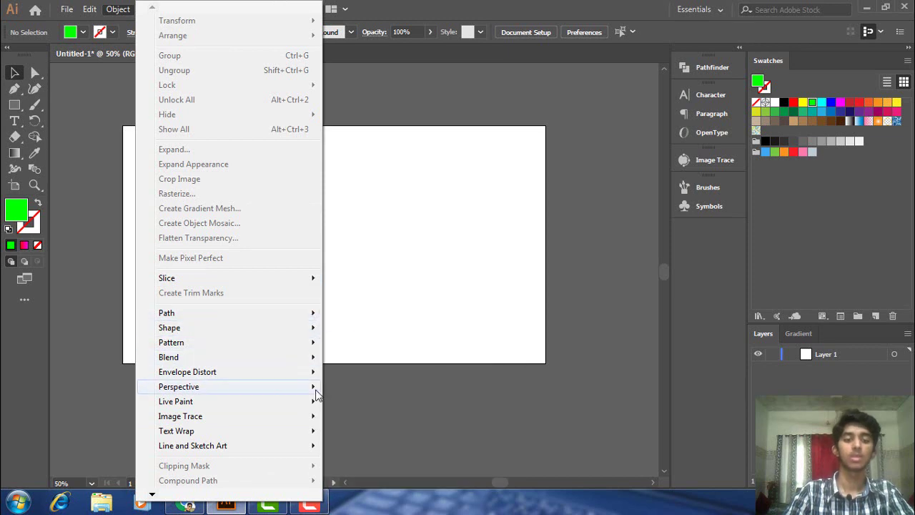
mouse_move(180, 416)
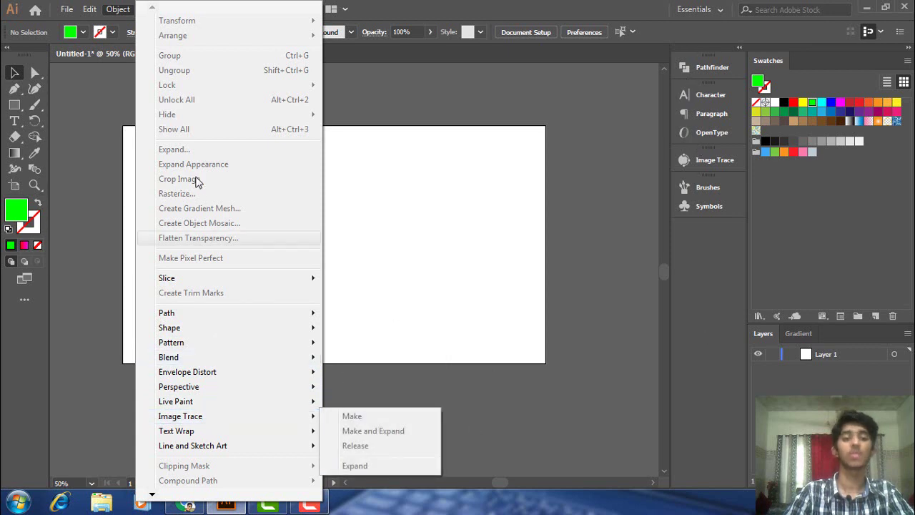
left_click(368, 242)
left_click(146, 8)
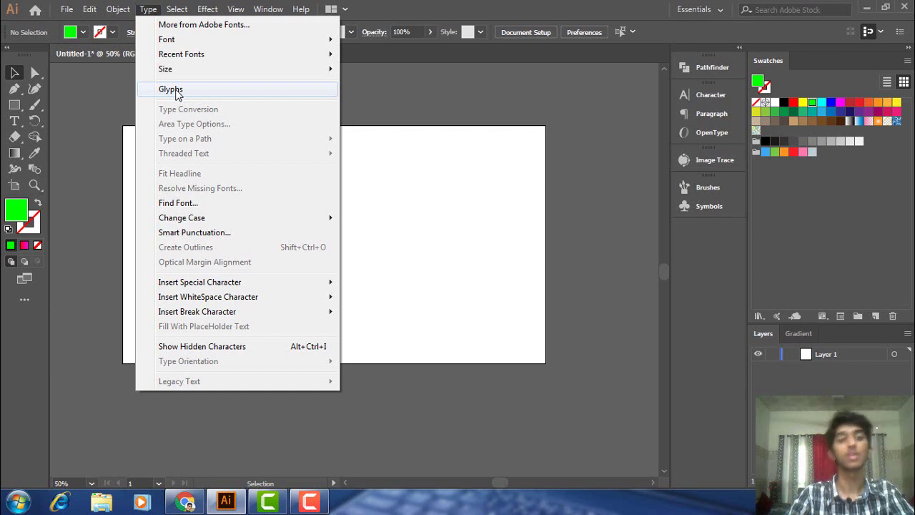
left_click(60, 145)
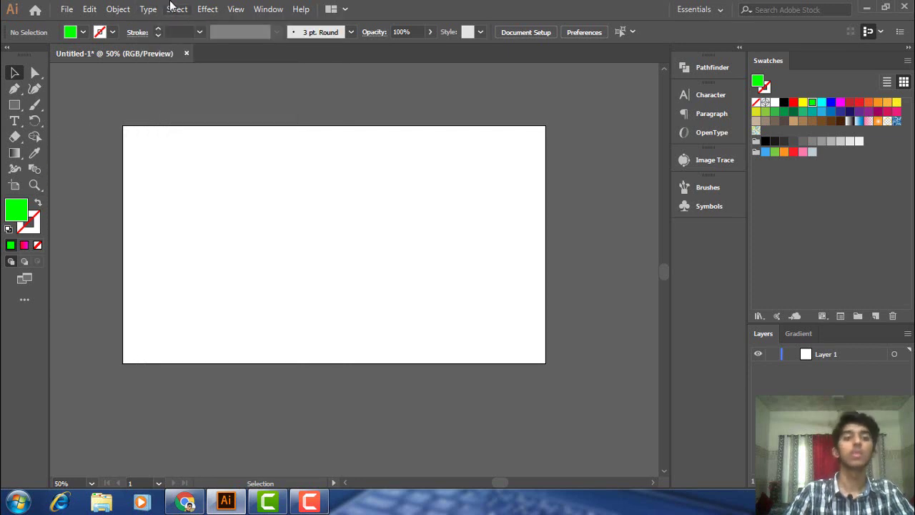
left_click(177, 9)
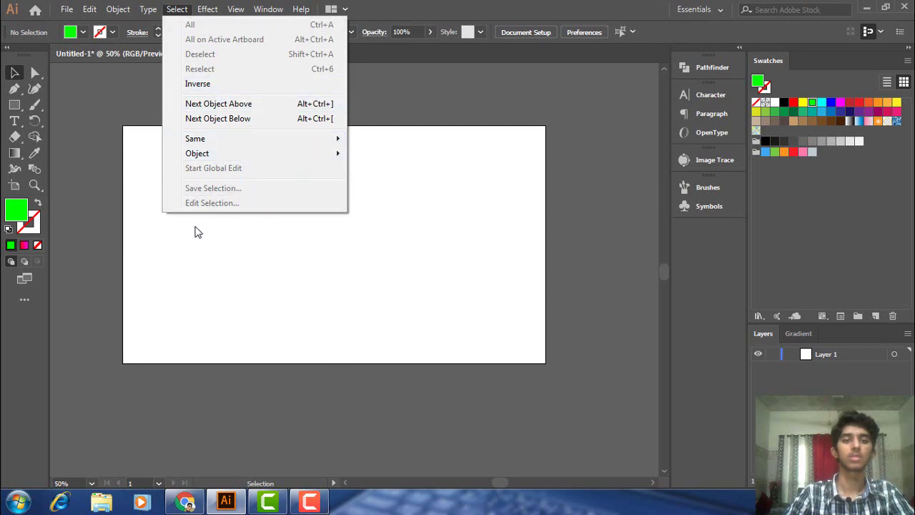
left_click(119, 189)
left_click(210, 9)
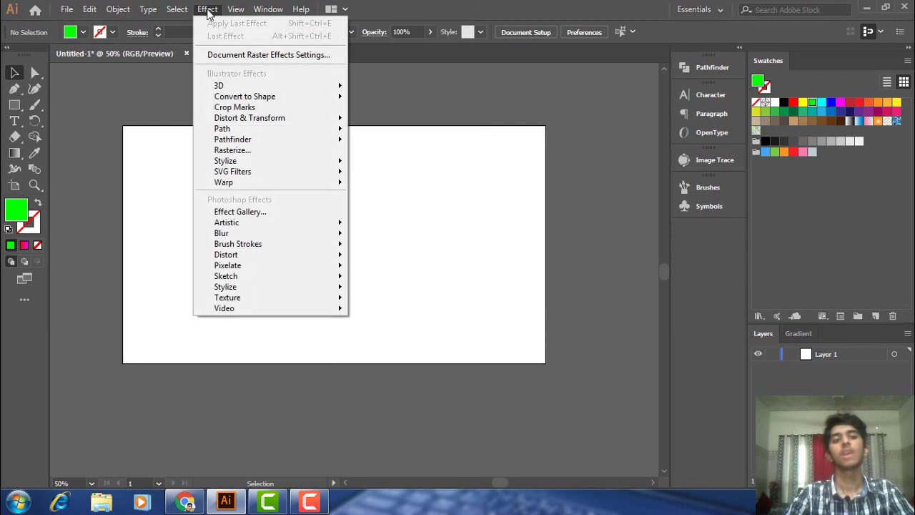
left_click(211, 57)
left_click(208, 9)
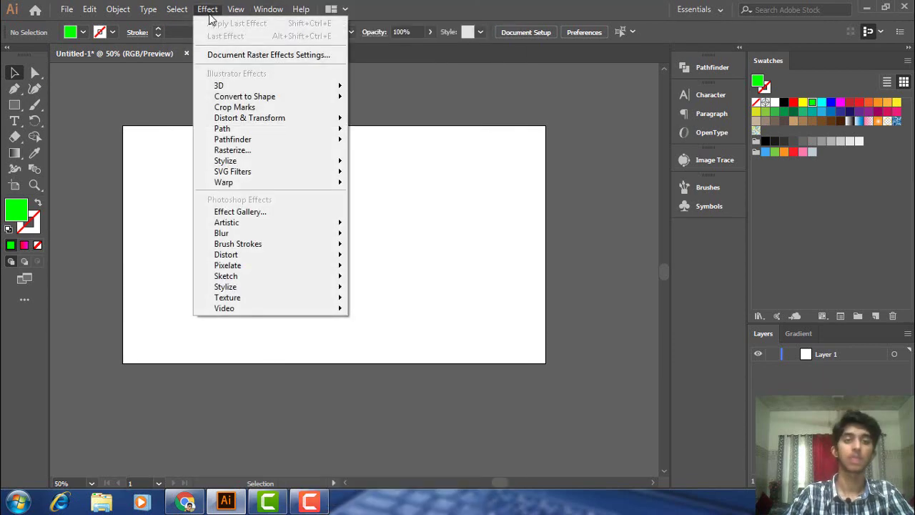
mouse_move(218, 85)
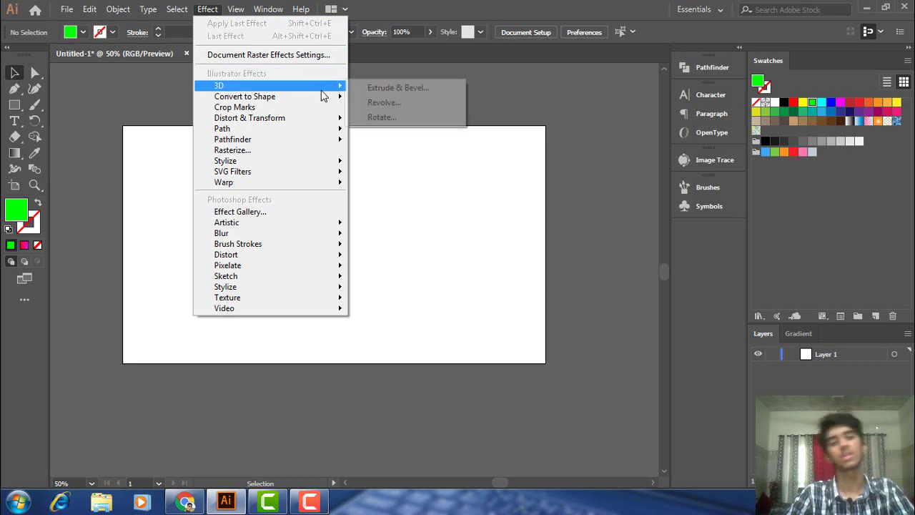
left_click(109, 109)
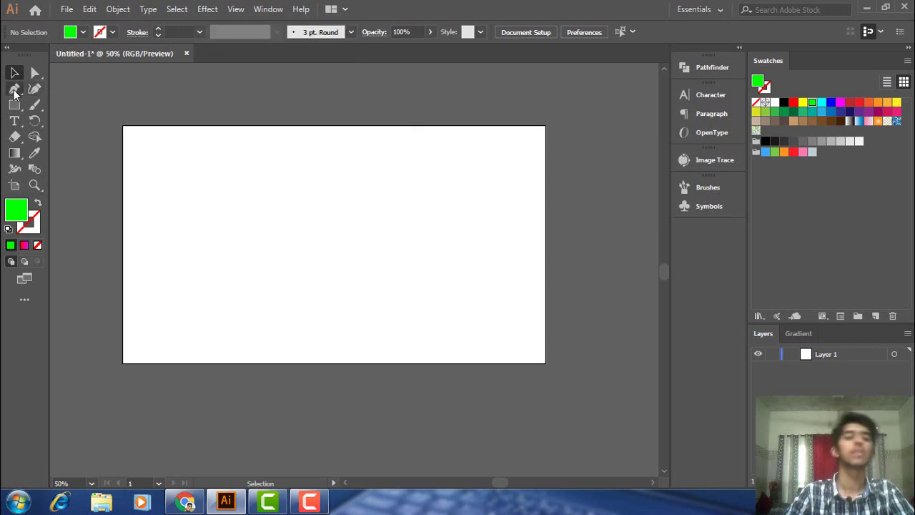
- Type a black Myriad Pro letter 'A' on the artboard and select it
left_click(19, 120)
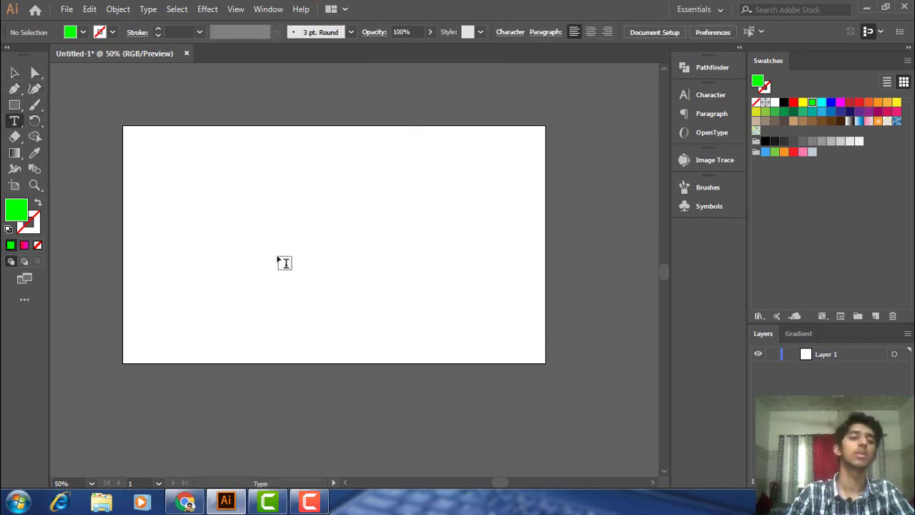
left_click(279, 258)
type("A")
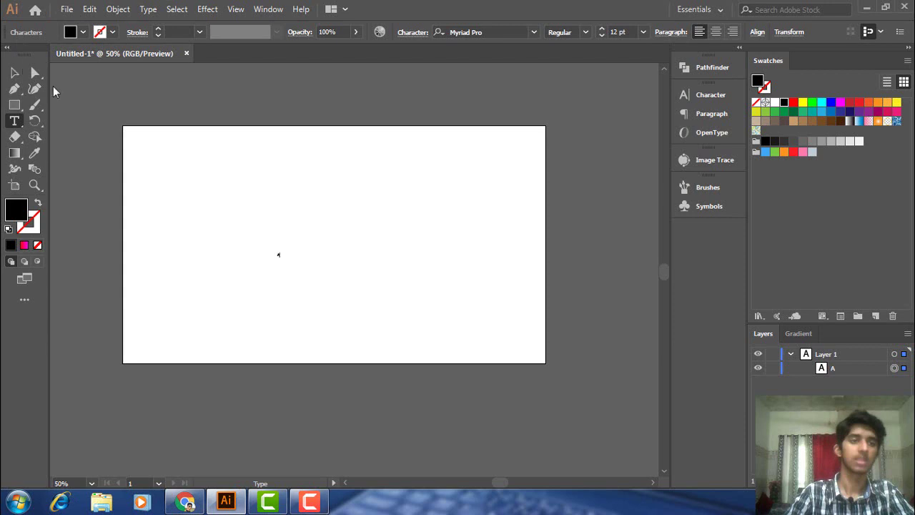
left_click(14, 72)
left_click(278, 255)
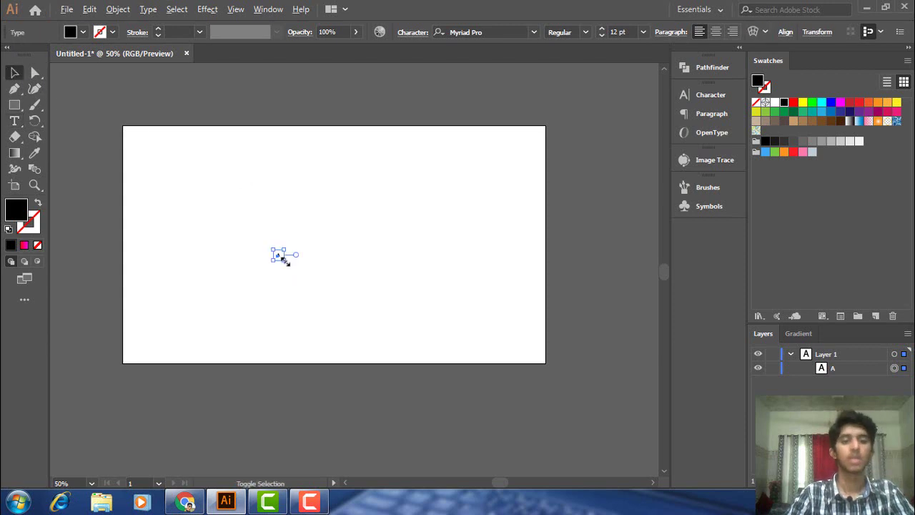
- Scale the letter A to about 253 pt and position it near the artboard centre
left_click_drag(284, 261, 300, 292)
mouse_move(277, 254)
left_mouse_down()
mouse_move(343, 236)
mouse_move(320, 236)
left_mouse_up()
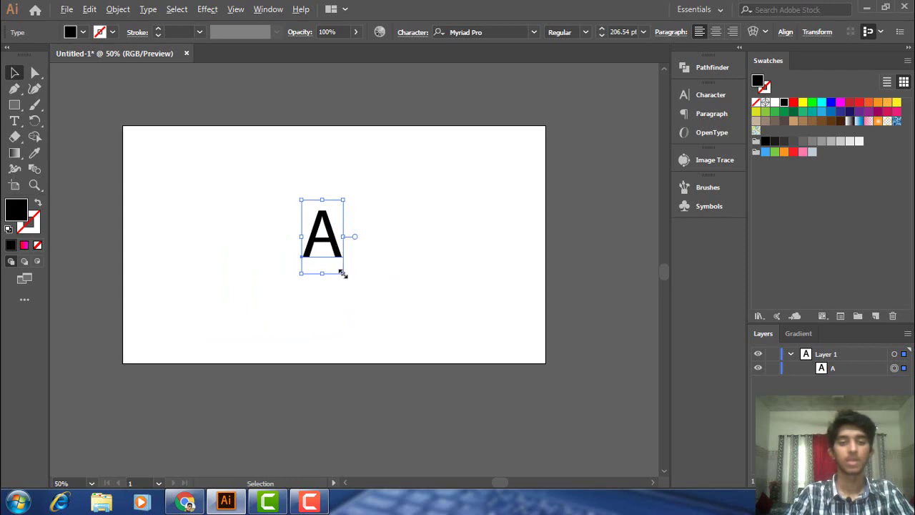
mouse_move(343, 274)
left_mouse_down()
mouse_move(210, 110)
mouse_move(208, 75)
mouse_move(476, 476)
mouse_move(384, 470)
left_mouse_up()
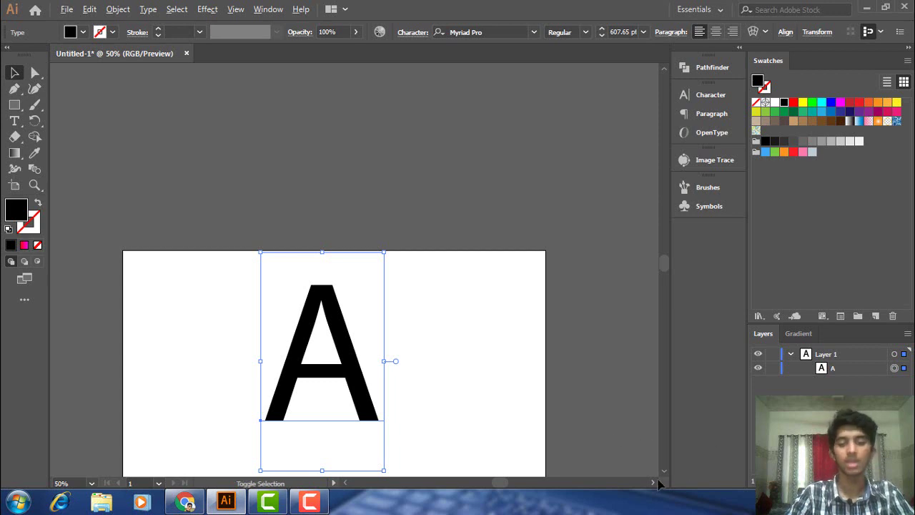
scroll(636, 452, "down", 3)
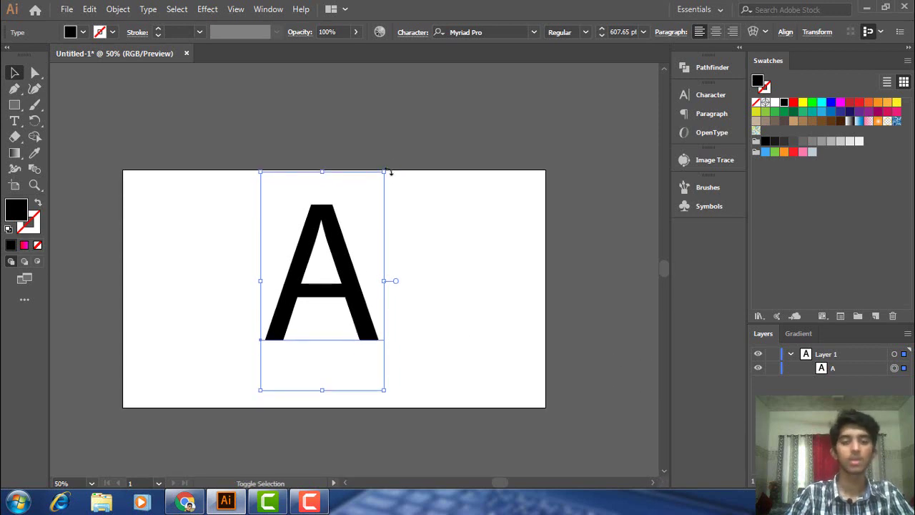
mouse_move(386, 173)
left_mouse_down()
mouse_move(433, 208)
mouse_move(424, 186)
left_mouse_up()
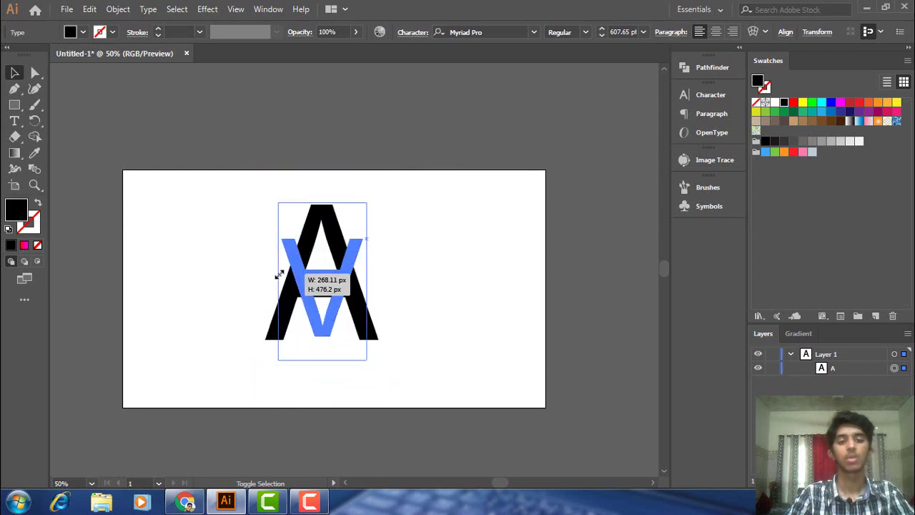
left_click_drag(453, 166, 374, 235)
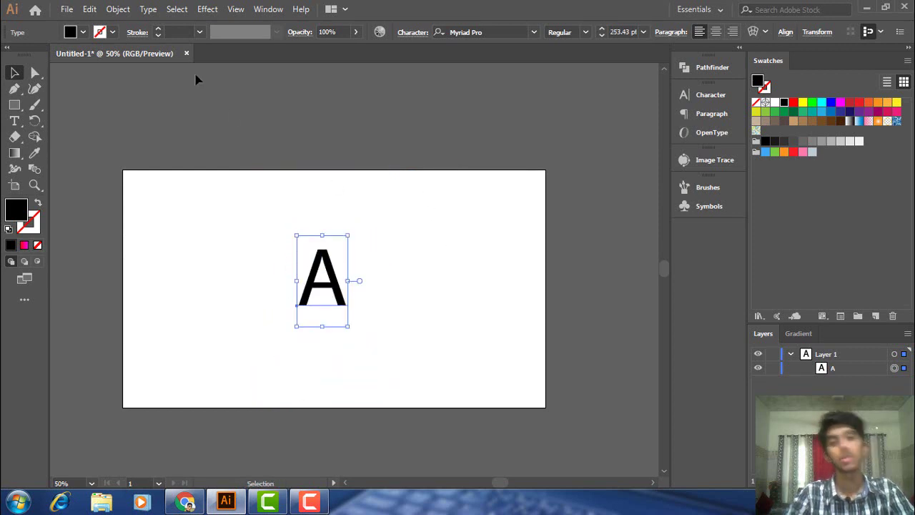
left_click(207, 8)
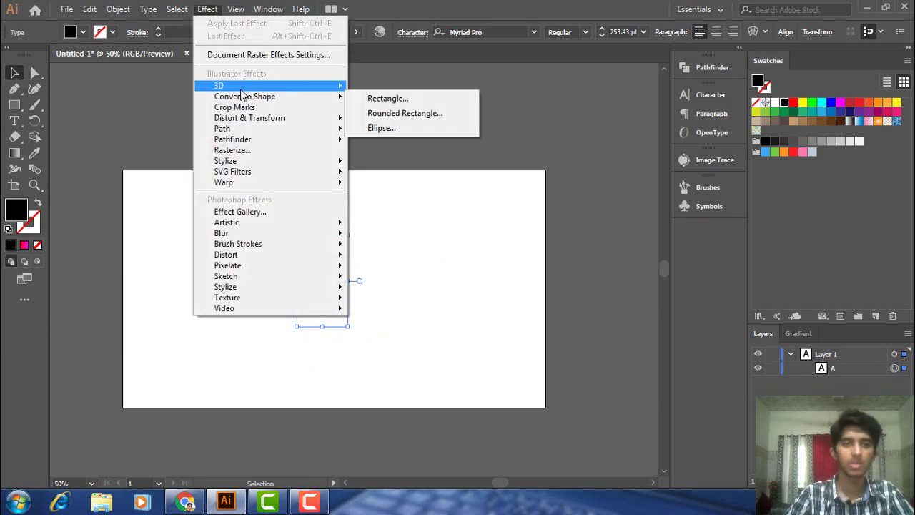
mouse_move(219, 85)
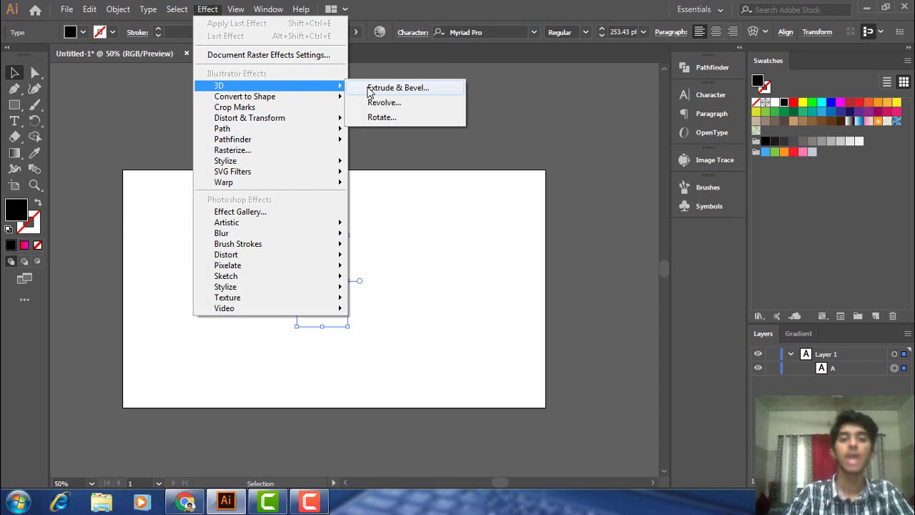
- Apply a previewed Extrude & Bevel with 50 pt depth, -4° X rotation and adjusted Y rotation
left_click(380, 88)
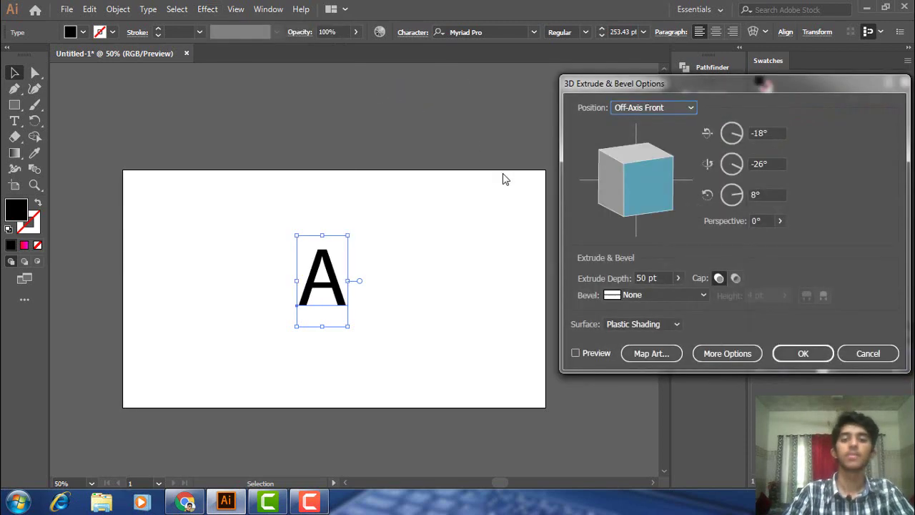
left_click(576, 353)
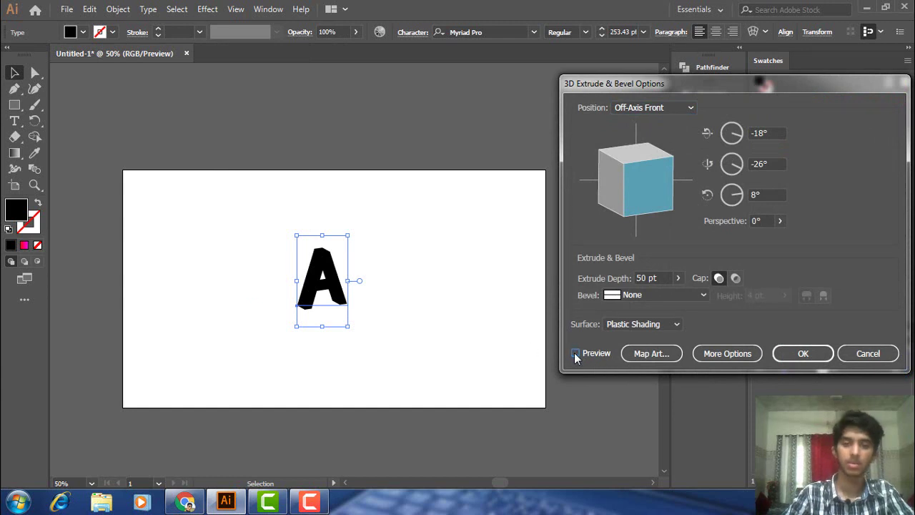
left_click(577, 353)
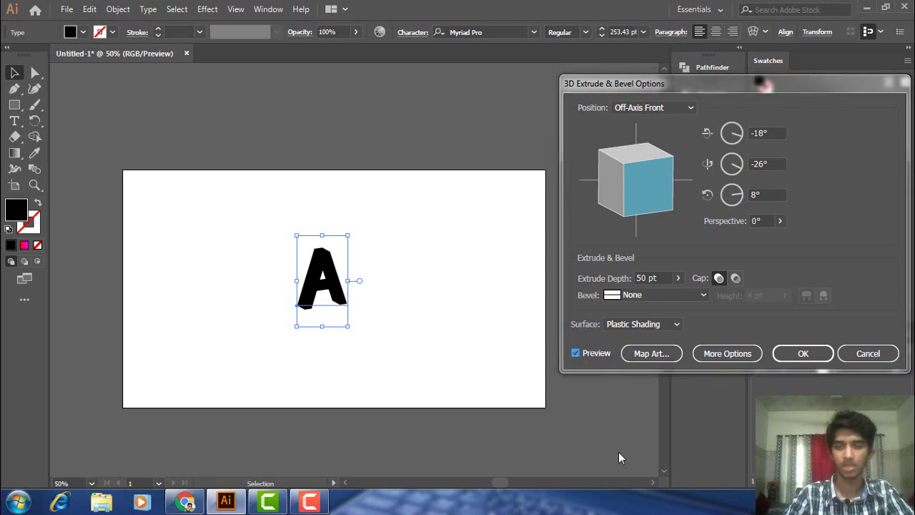
left_click(740, 136)
left_click_drag(740, 135, 743, 134)
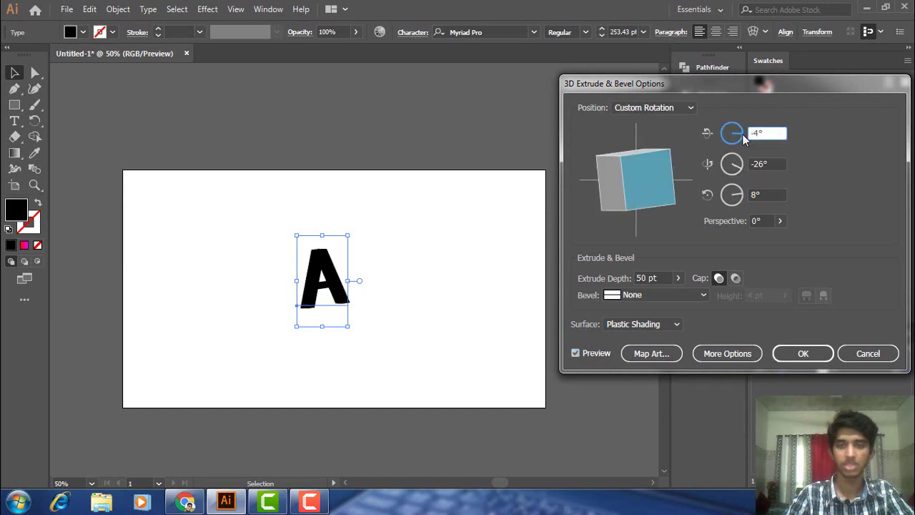
left_click_drag(740, 166, 733, 170)
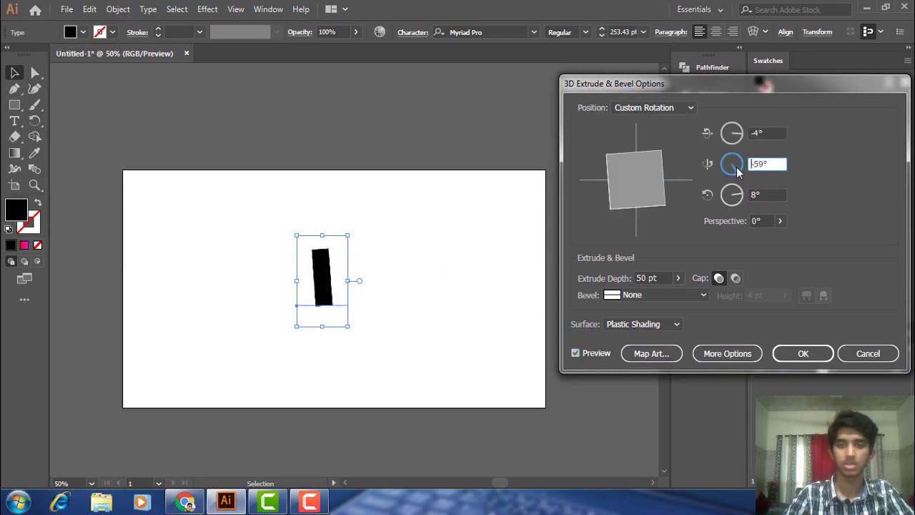
left_click(803, 353)
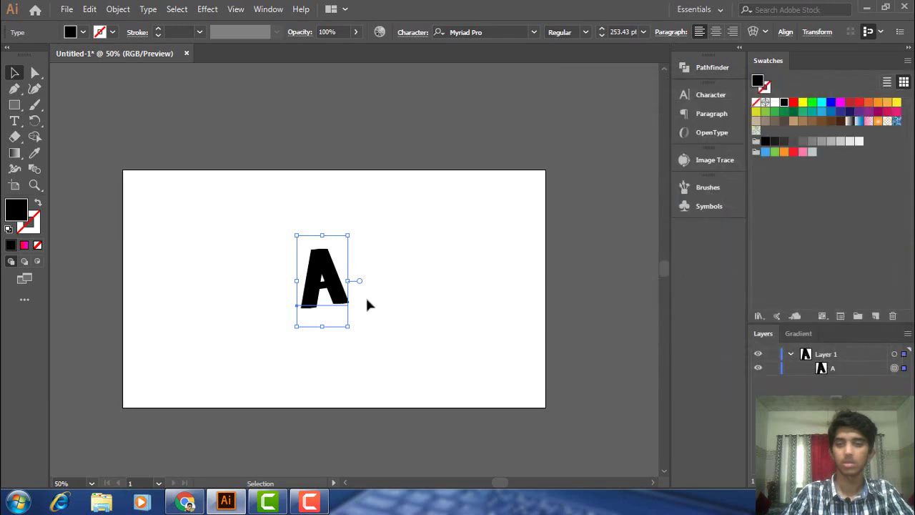
- Fill the extruded A with red, then reselect it and delete it
left_click(83, 32)
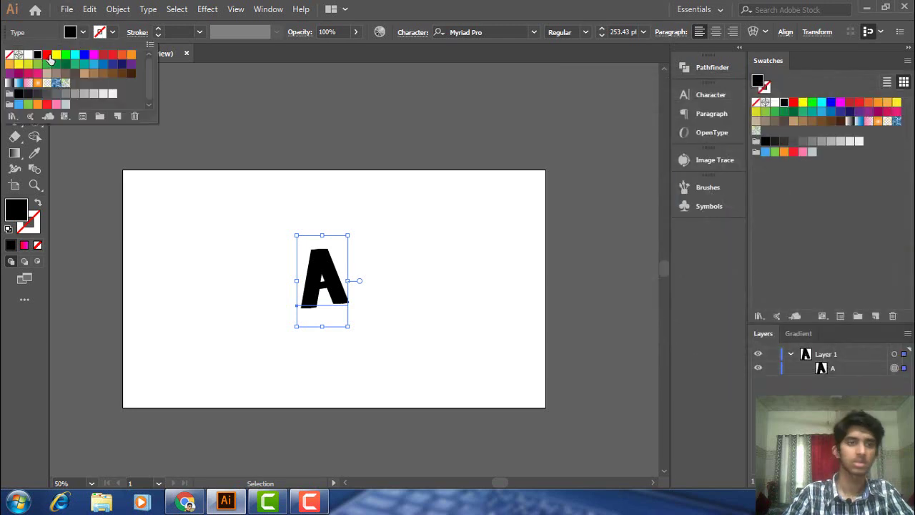
left_click(47, 55)
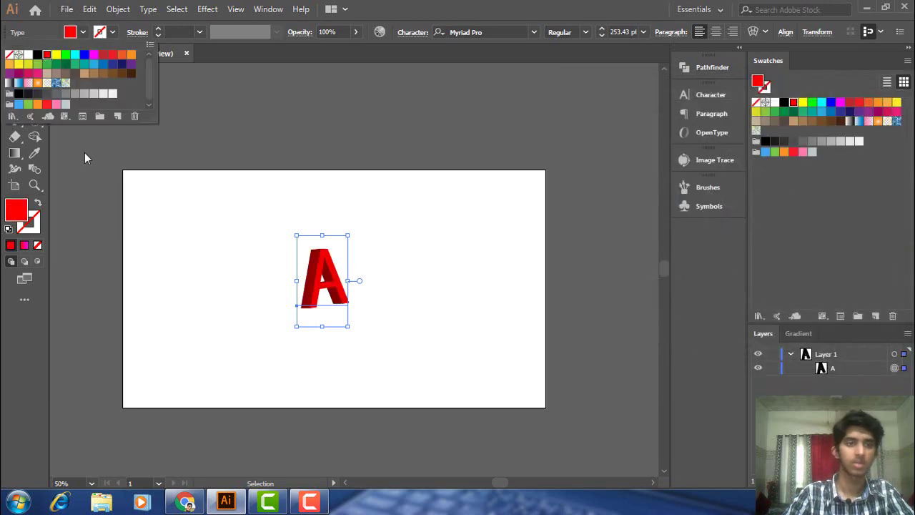
left_click(257, 201)
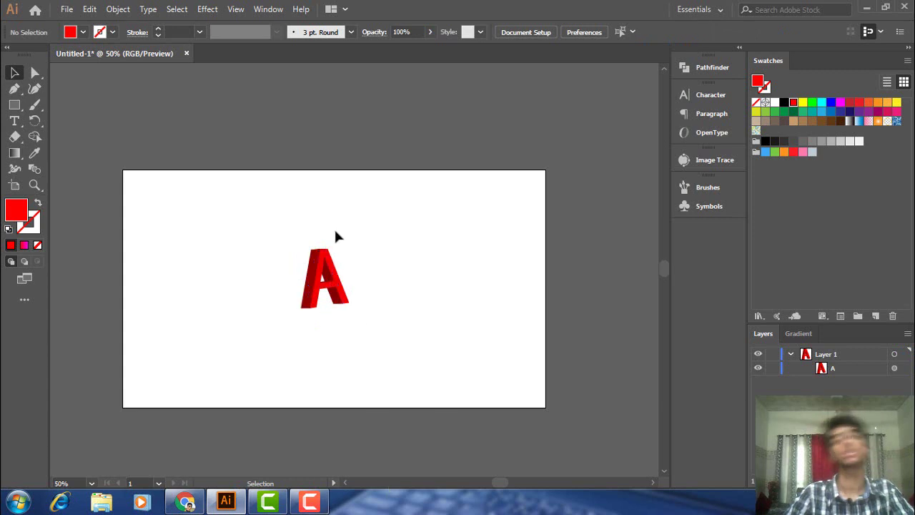
left_click(325, 275)
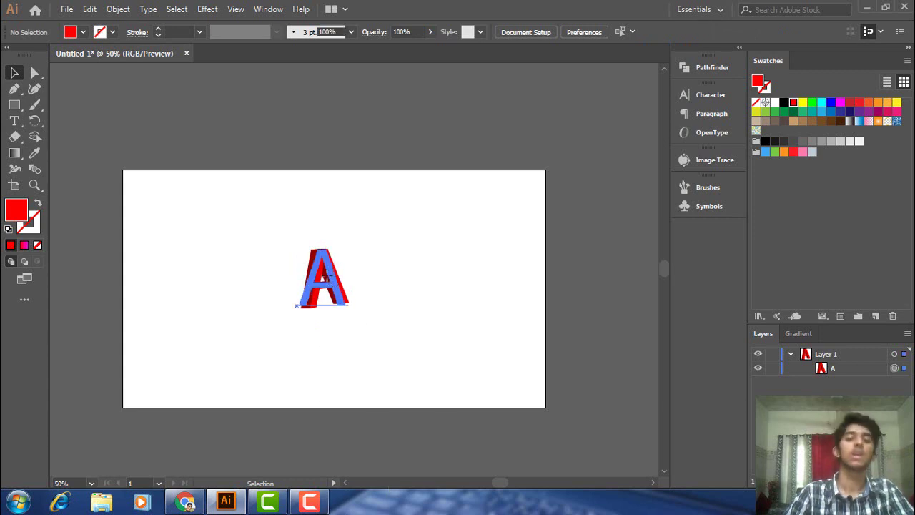
key("Delete")
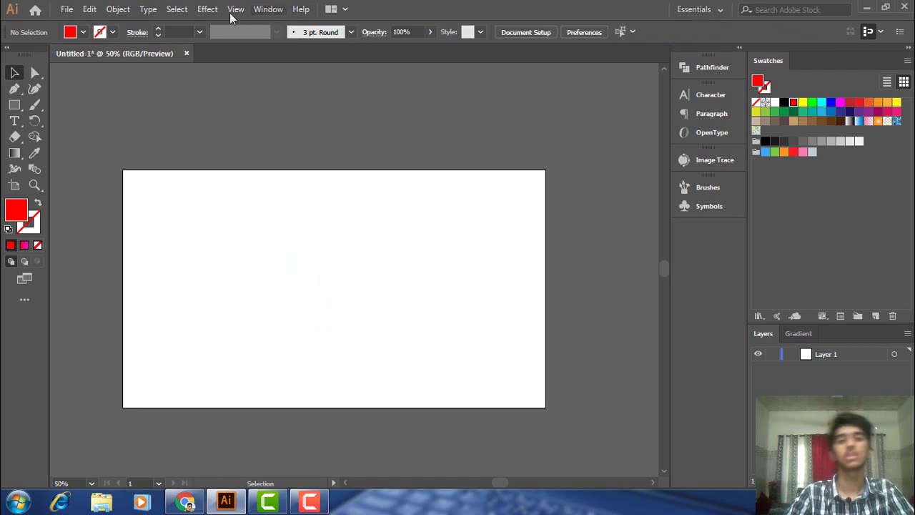
left_click(207, 9)
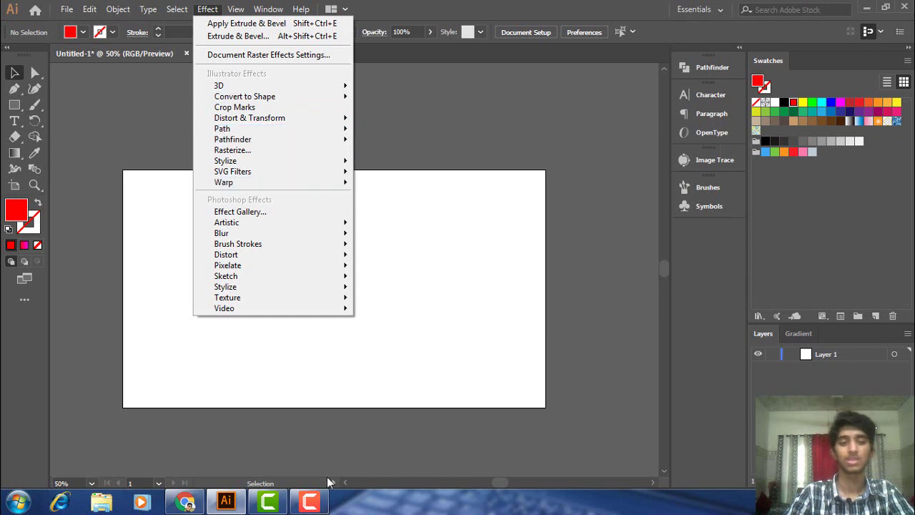
mouse_move(272, 276)
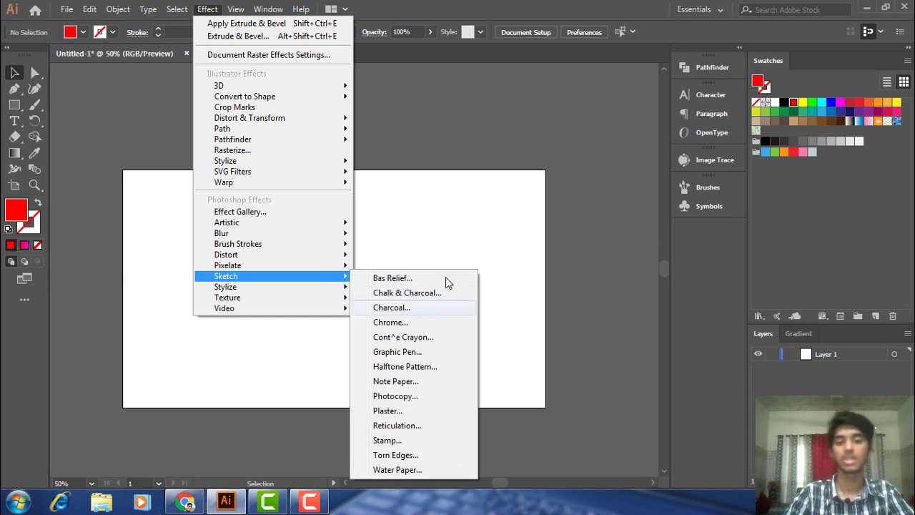
left_click(424, 173)
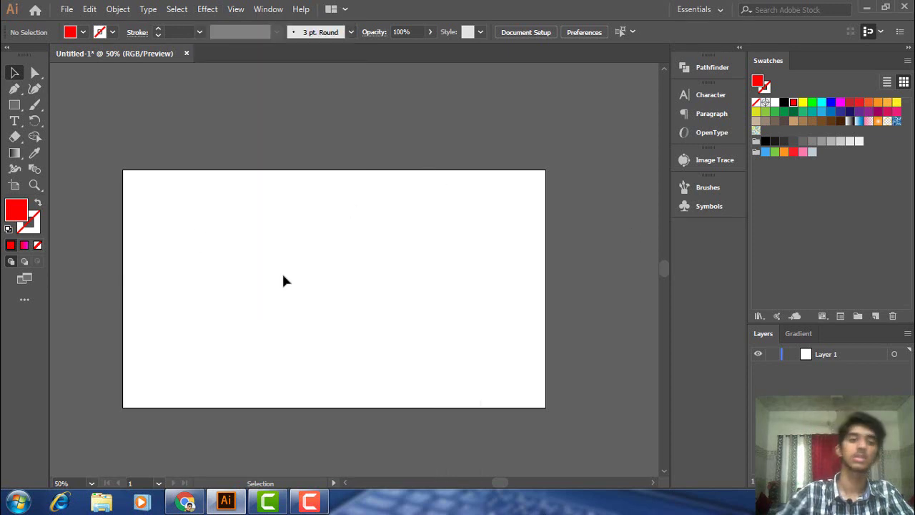